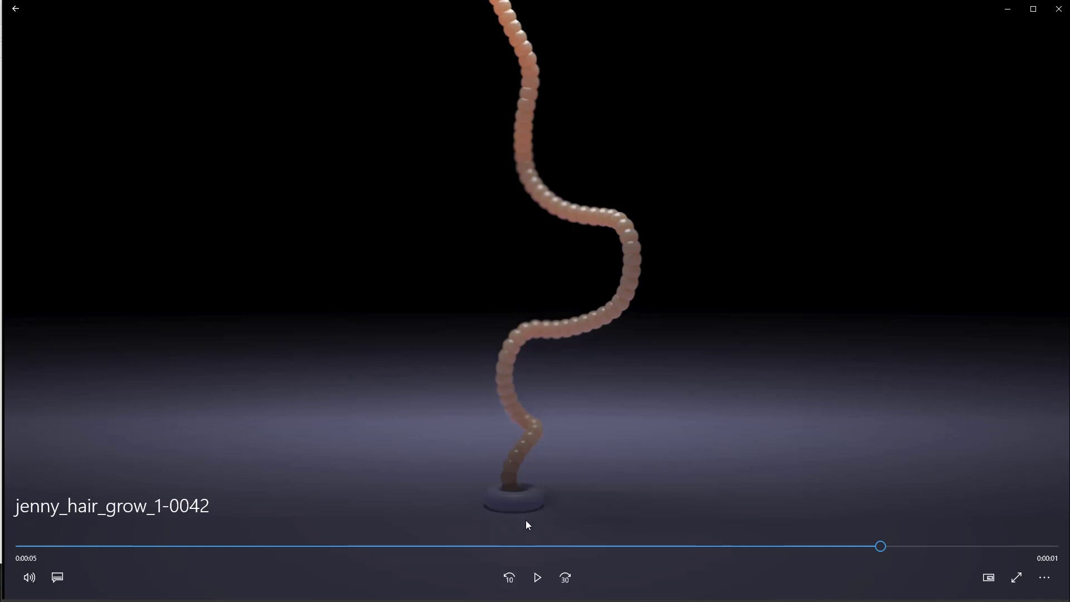
# - Replay the jenny_hair_grow_1-0042 render from the start, close the video player, and switch to the Maya scene
pyautogui.moveTo(884, 548); pyautogui.dragTo(14, 570)
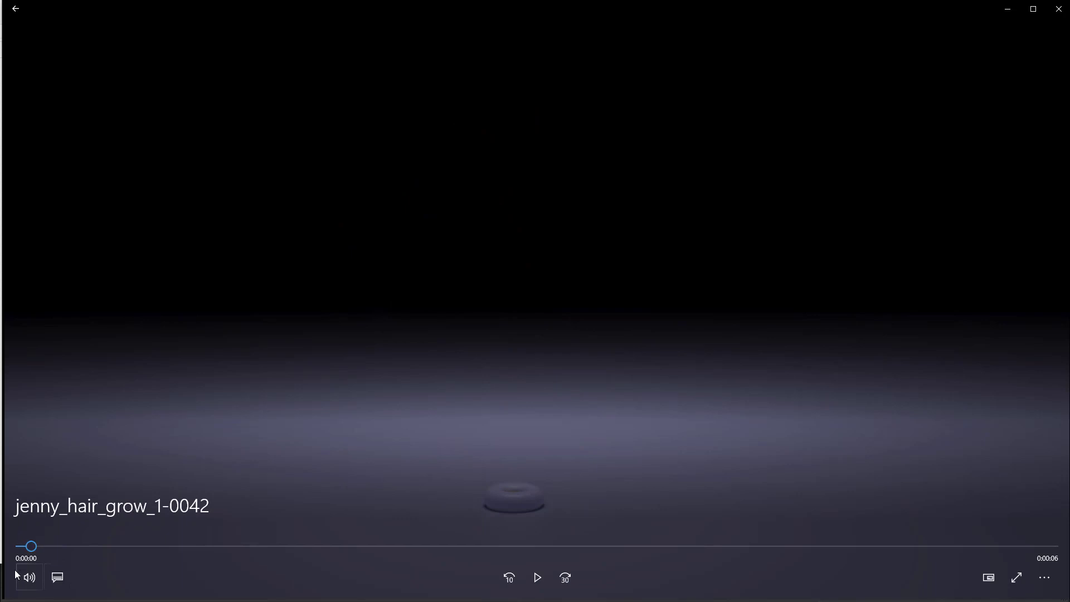
pyautogui.click(538, 578)
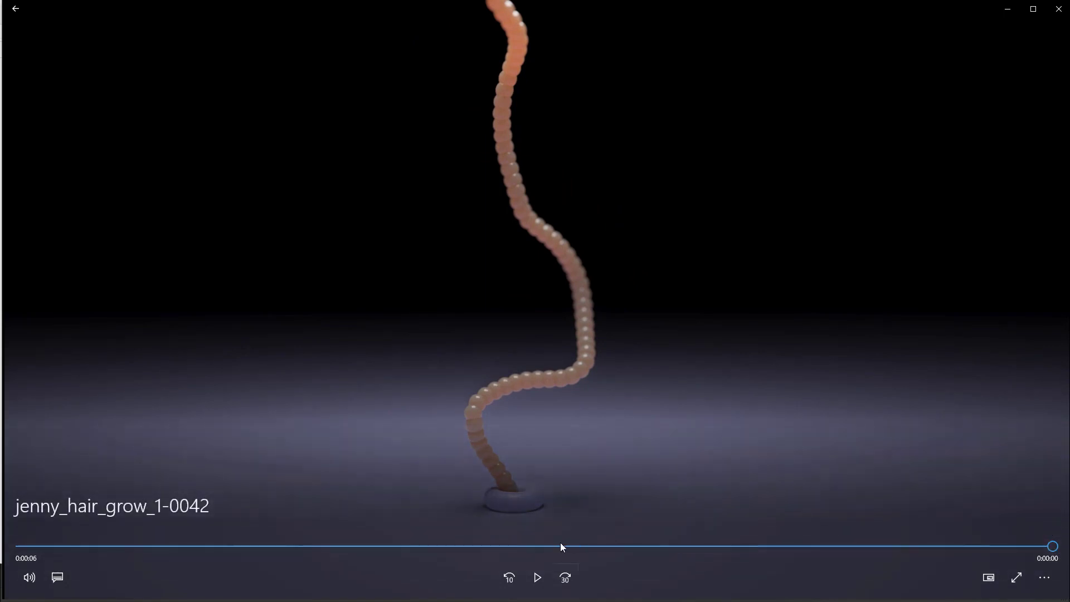
pyautogui.click(1063, 16)
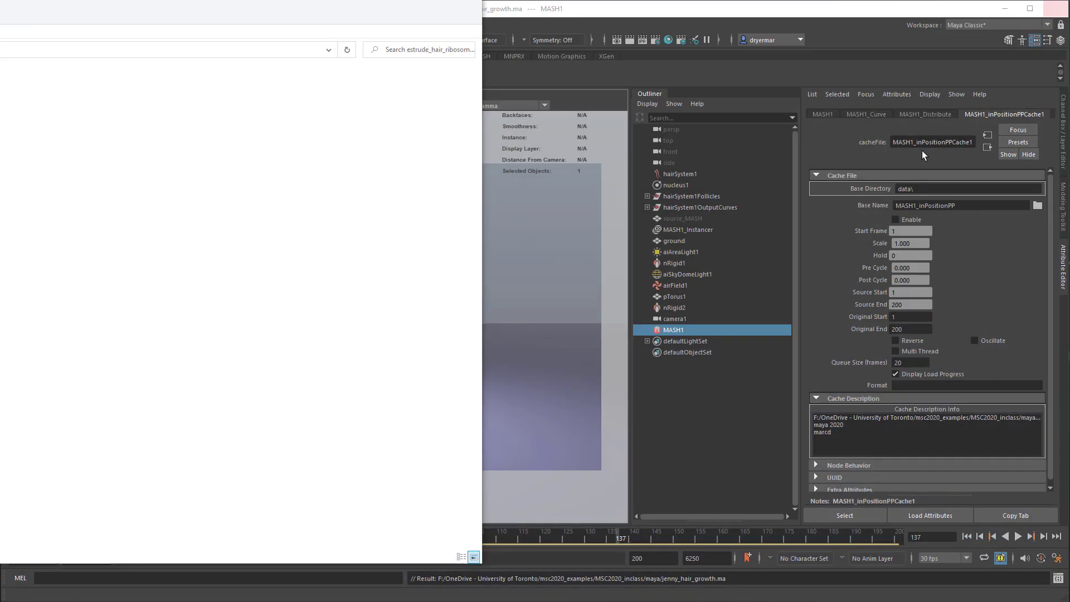
pyautogui.click(578, 515)
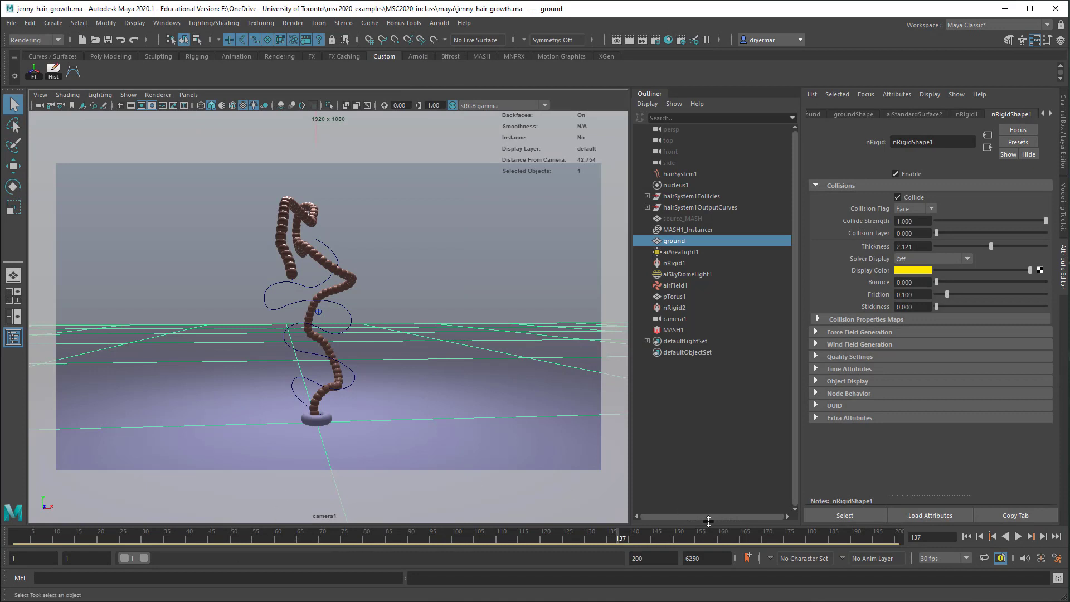
# - Rewind the timeline to frame 1, clear the selection, and play the hair growth simulation to about frame 27
pyautogui.click(967, 537)
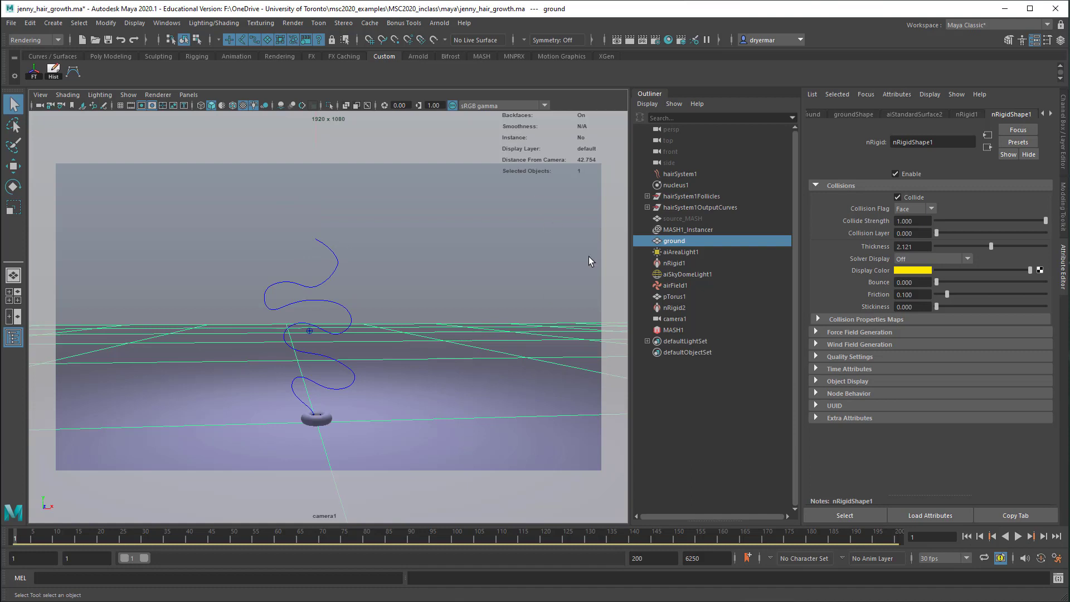
pyautogui.click(775, 426)
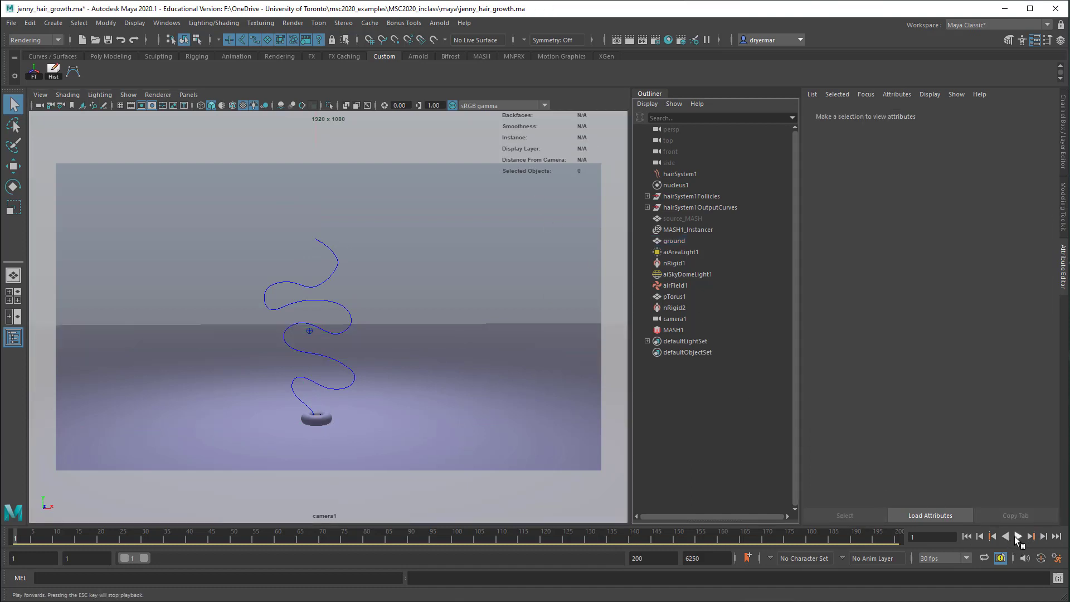
pyautogui.click(1018, 536)
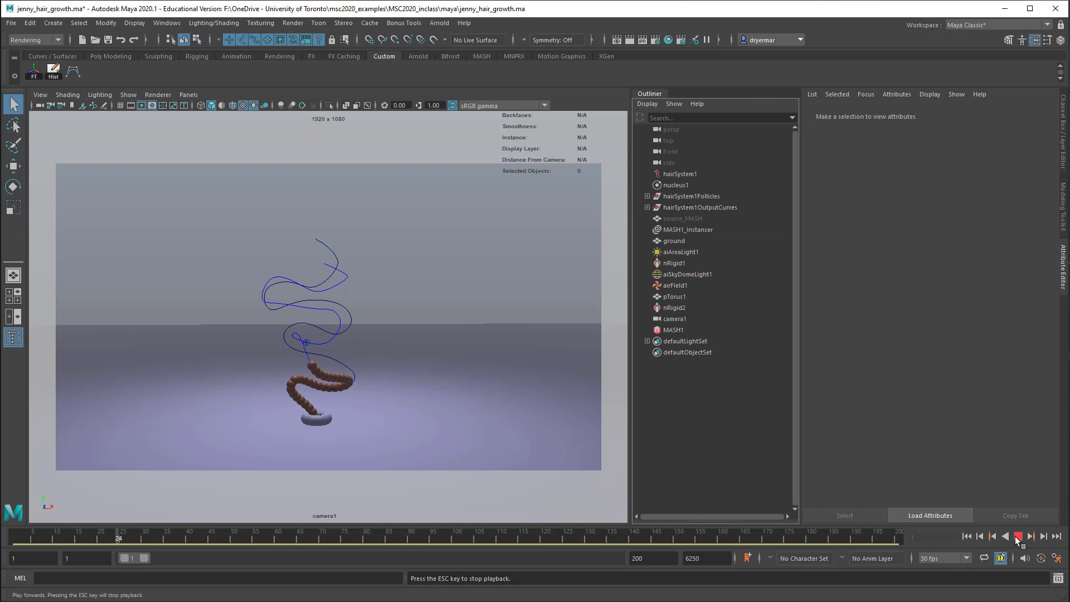
pyautogui.click(1017, 536)
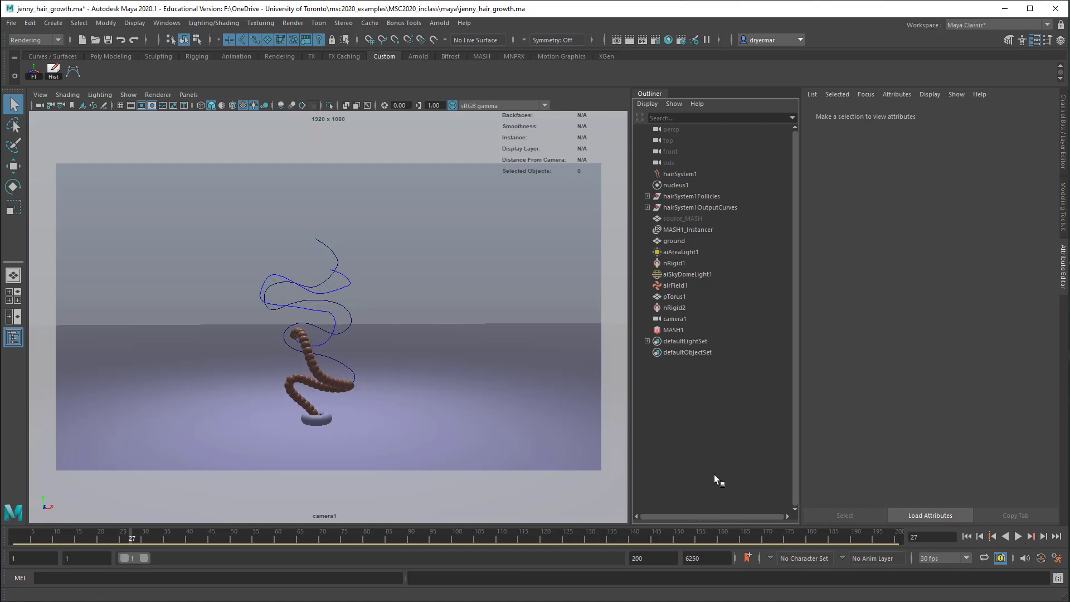
# - Switch from camera1 to the perspective view and select the dynamic curve guiding the bead chain for close inspection
pyautogui.press('space')
pyautogui.moveTo(374, 393); pyautogui.dragTo(368, 307)
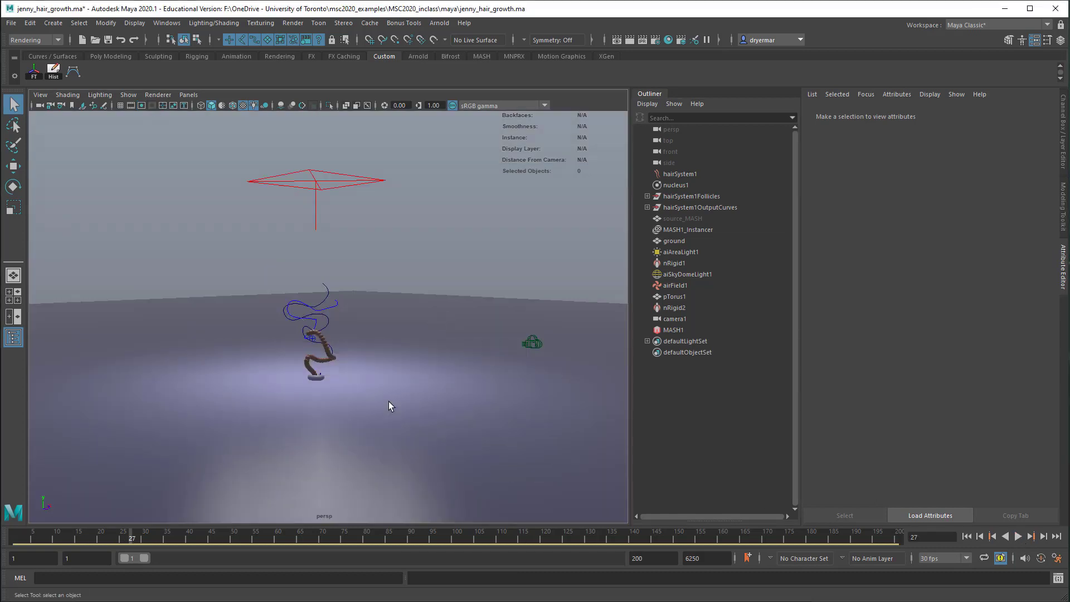
pyautogui.keyDown('alt'); pyautogui.moveTo(321, 398); pyautogui.dragTo(389, 314, button='right'); pyautogui.keyUp('alt')
pyautogui.click(370, 282)
pyautogui.keyDown('alt'); pyautogui.moveTo(370, 337); pyautogui.dragTo(273, 459); pyautogui.keyUp('alt')
pyautogui.click(389, 336)
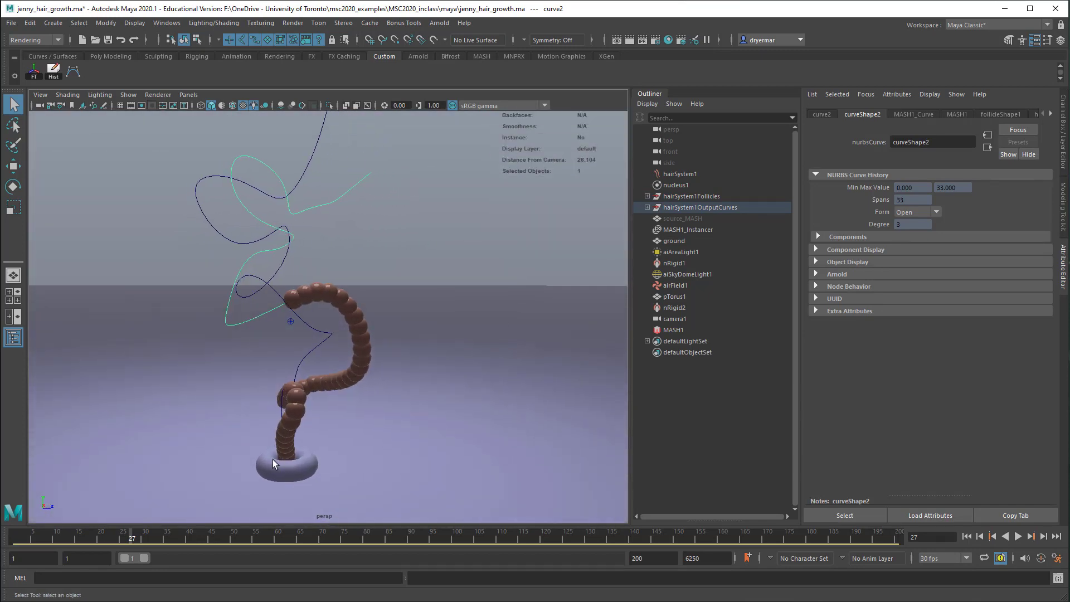
# - Examine the torus at the chain's base and the MASH1_Curve node's input curve and Offset Along Curve settings
pyautogui.click(284, 462)
pyautogui.moveTo(356, 447)
pyautogui.keyDown('alt'); pyautogui.mouseDown()
pyautogui.moveTo(513, 430)
pyautogui.moveTo(416, 459)
pyautogui.moveTo(358, 456)
pyautogui.mouseUp(); pyautogui.keyUp('alt')
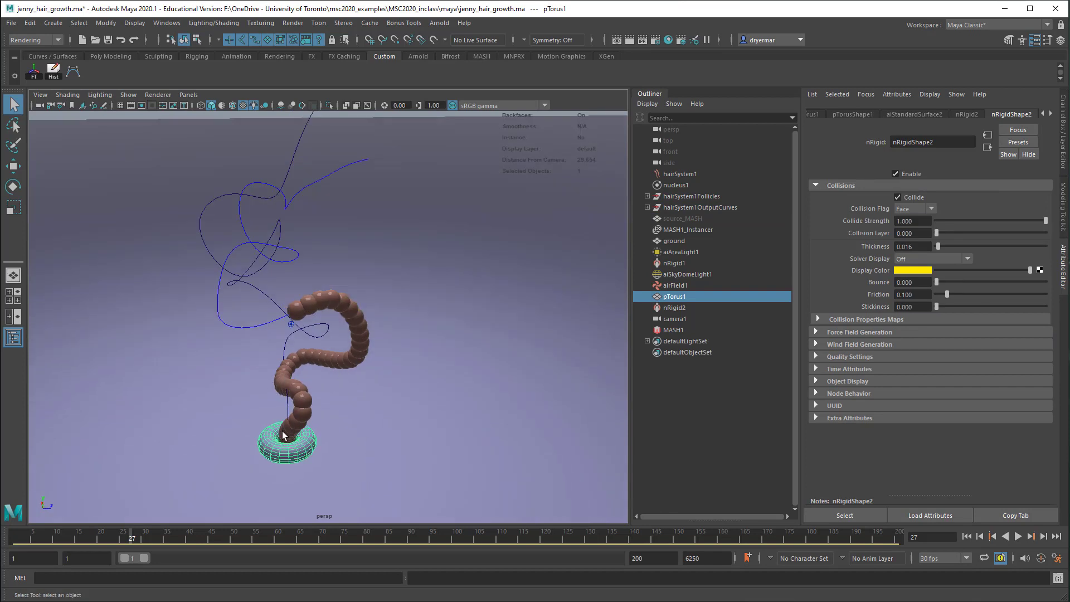
pyautogui.click(675, 330)
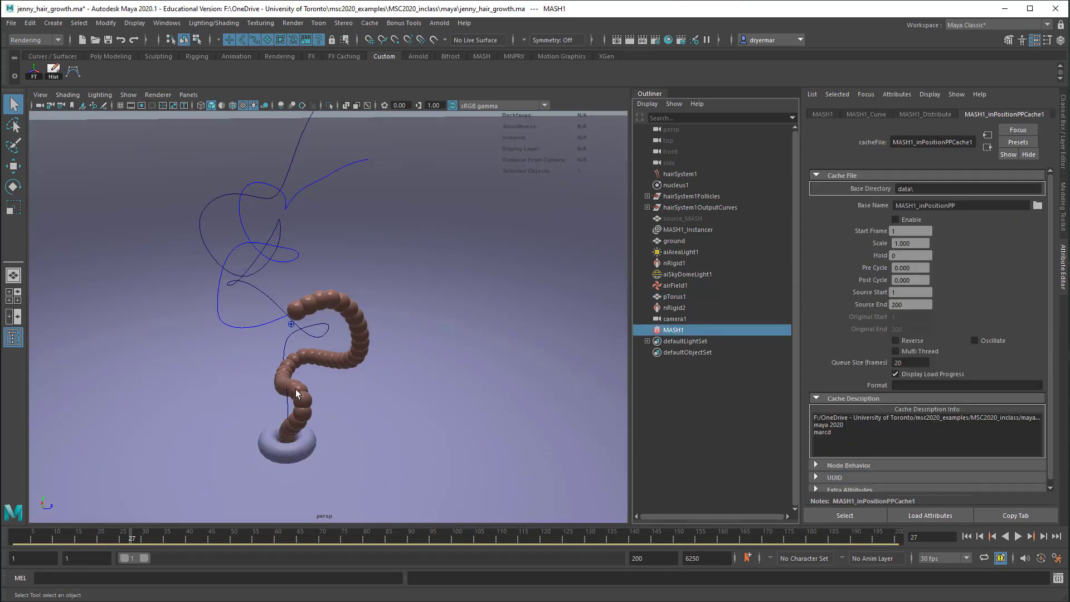
pyautogui.click(871, 115)
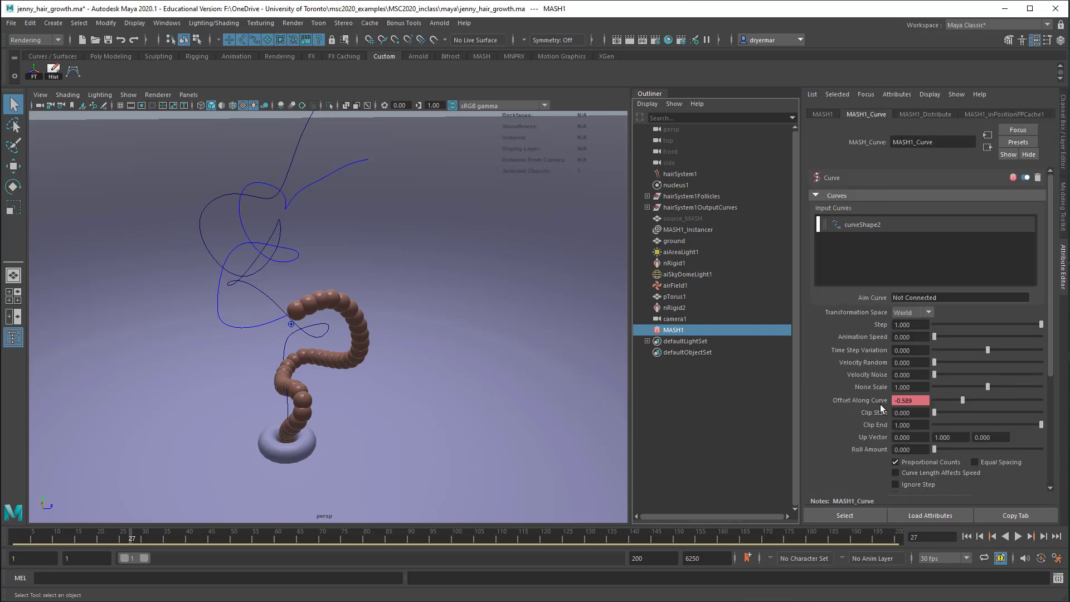
# - Expand the hair system's follicle and output curve groups and compare original curve1 with dynamic curve2
pyautogui.click(328, 180)
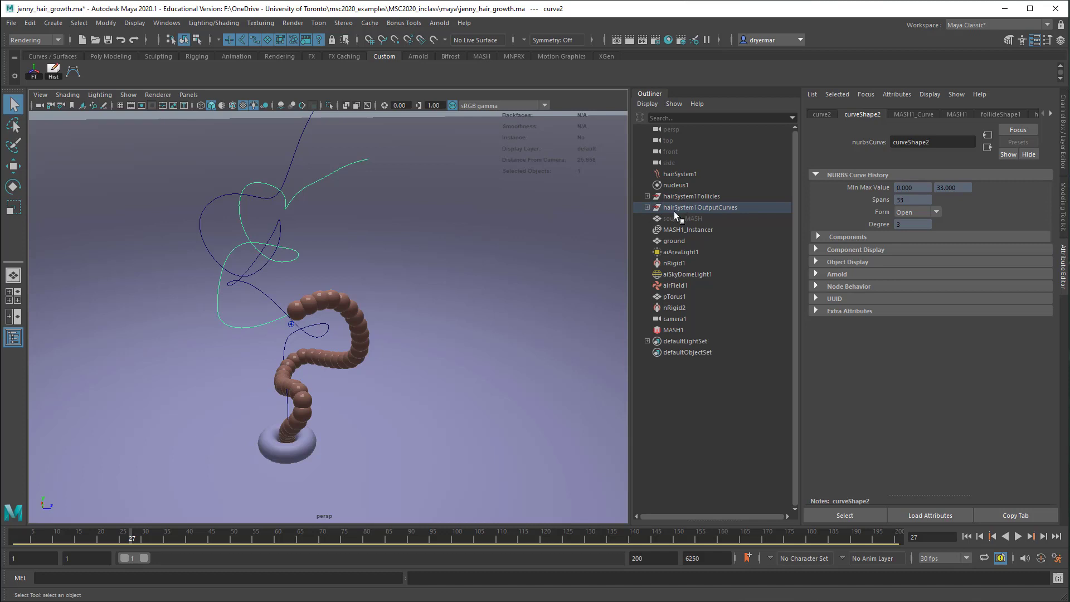
pyautogui.click(648, 196)
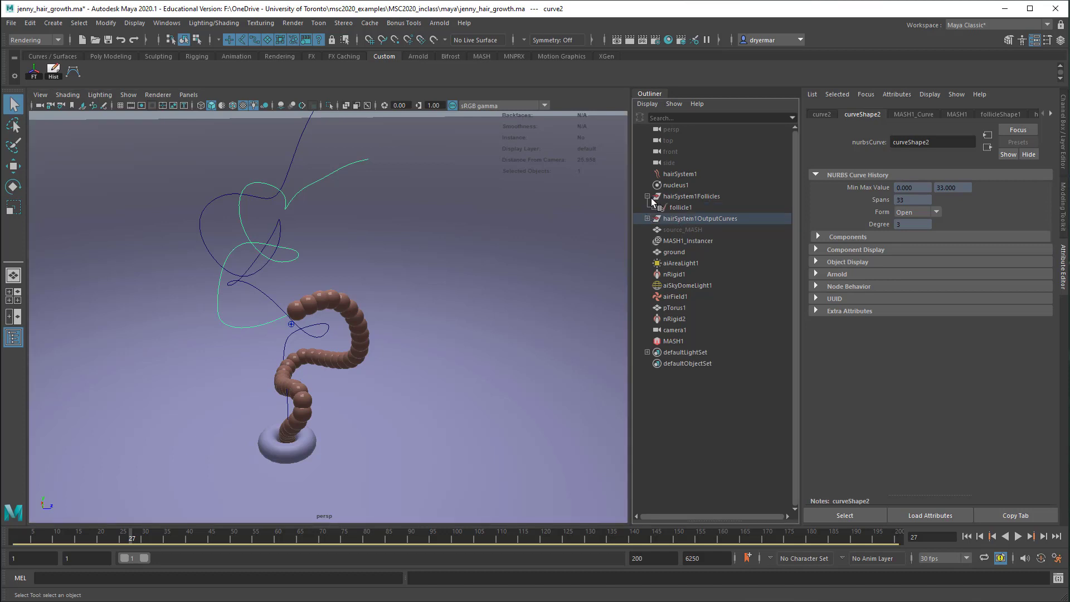
pyautogui.click(655, 207)
pyautogui.click(688, 217)
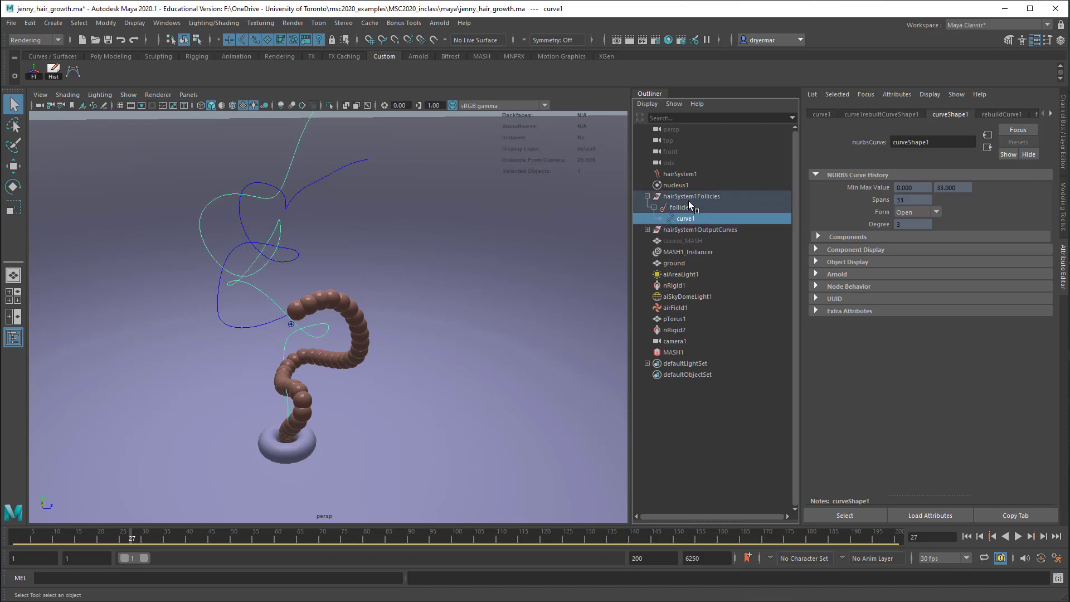
pyautogui.keyDown('alt'); pyautogui.moveTo(481, 258); pyautogui.dragTo(473, 227); pyautogui.keyUp('alt')
pyautogui.click(647, 229)
pyautogui.click(680, 243)
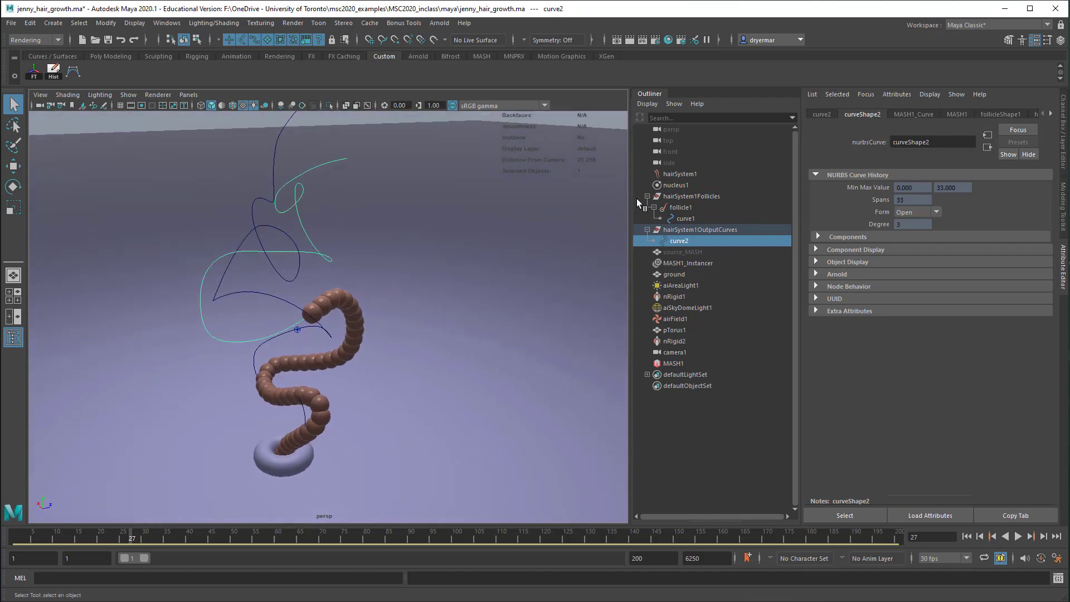
# - Inspect the attributes of hairSystem1 and the nucleus1 solver
pyautogui.click(681, 175)
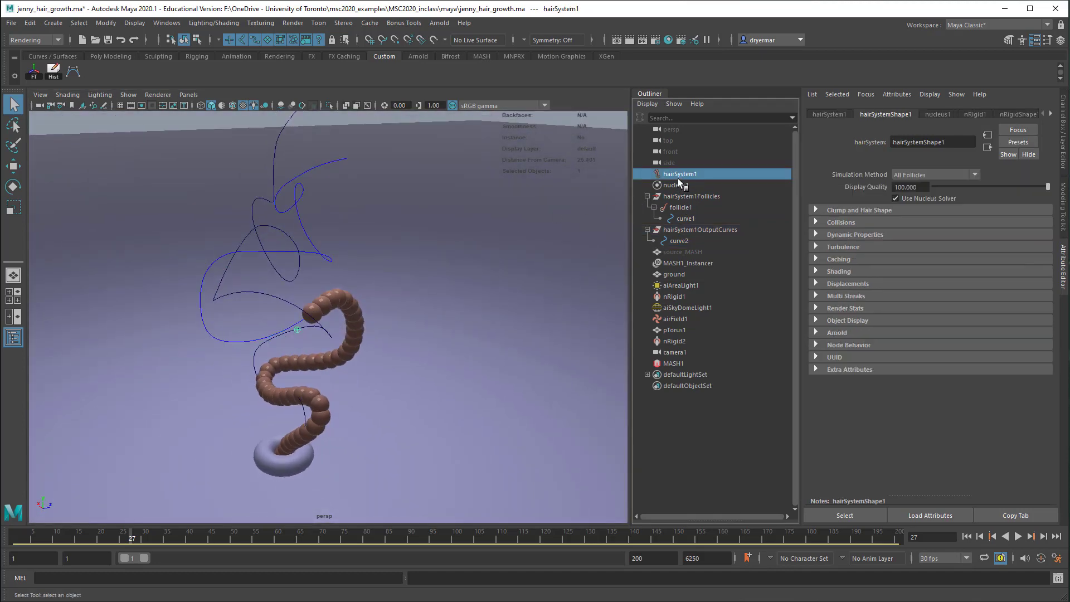
pyautogui.click(676, 196)
pyautogui.click(677, 187)
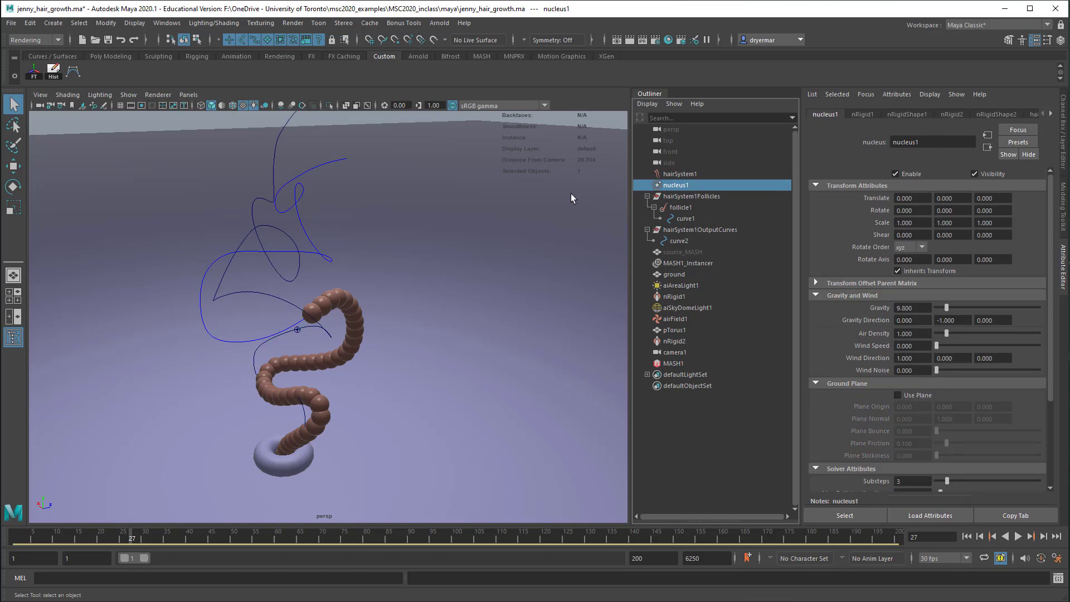
# - Inspect the nRigid collision settings of the ground plane and the torus
pyautogui.scroll(-3, 496, 271)
pyautogui.click(485, 293)
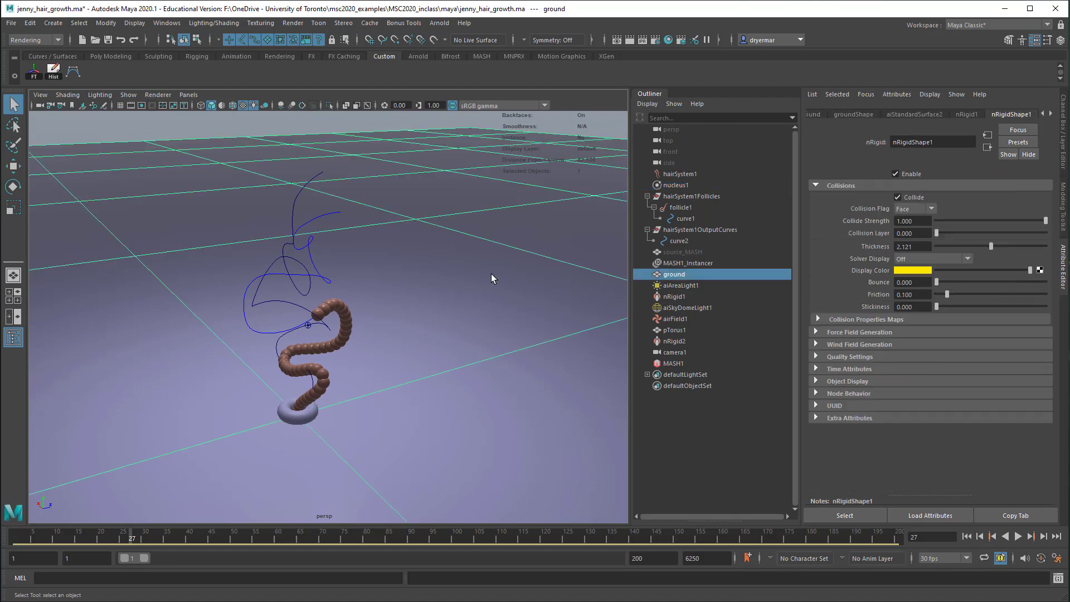
pyautogui.keyDown('alt'); pyautogui.moveTo(507, 260); pyautogui.dragTo(398, 278); pyautogui.keyUp('alt')
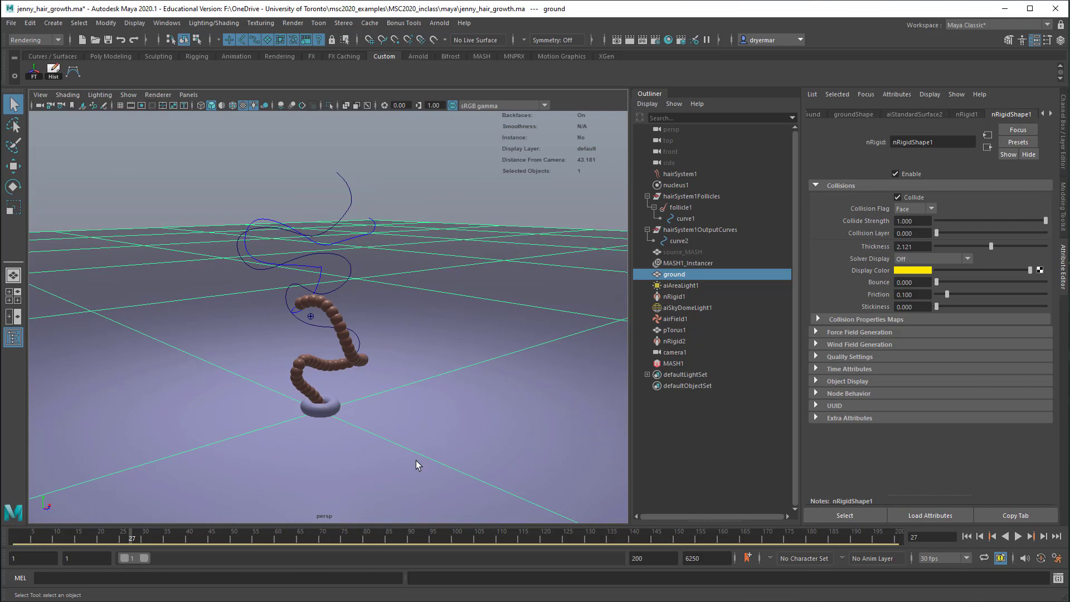
pyautogui.click(311, 412)
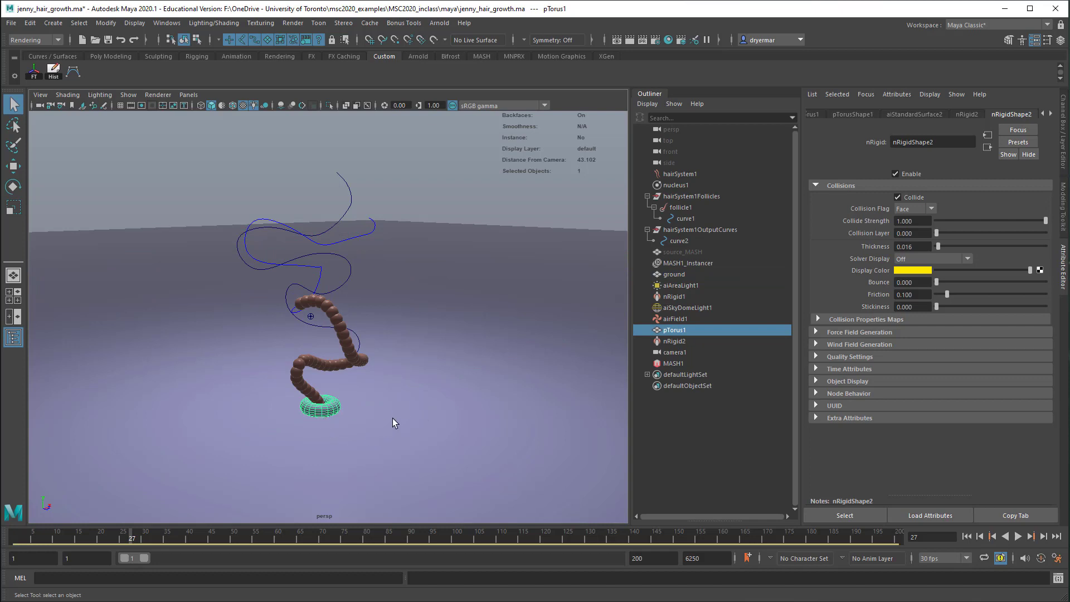
# - Select the dynamic output curve and examine its shape up close around the top of the bead chain
pyautogui.click(374, 232)
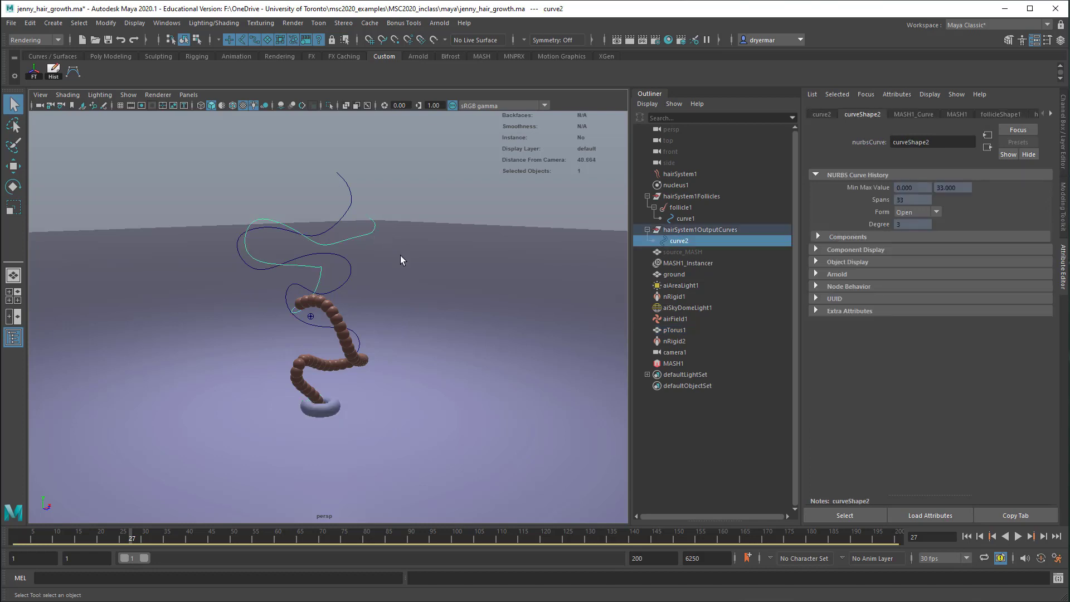
pyautogui.moveTo(406, 321)
pyautogui.keyDown('alt'); pyautogui.mouseDown()
pyautogui.moveTo(322, 318)
pyautogui.moveTo(390, 312)
pyautogui.mouseUp(); pyautogui.keyUp('alt')
pyautogui.keyDown('alt'); pyautogui.moveTo(388, 326); pyautogui.dragTo(616, 360, button='right'); pyautogui.keyUp('alt')
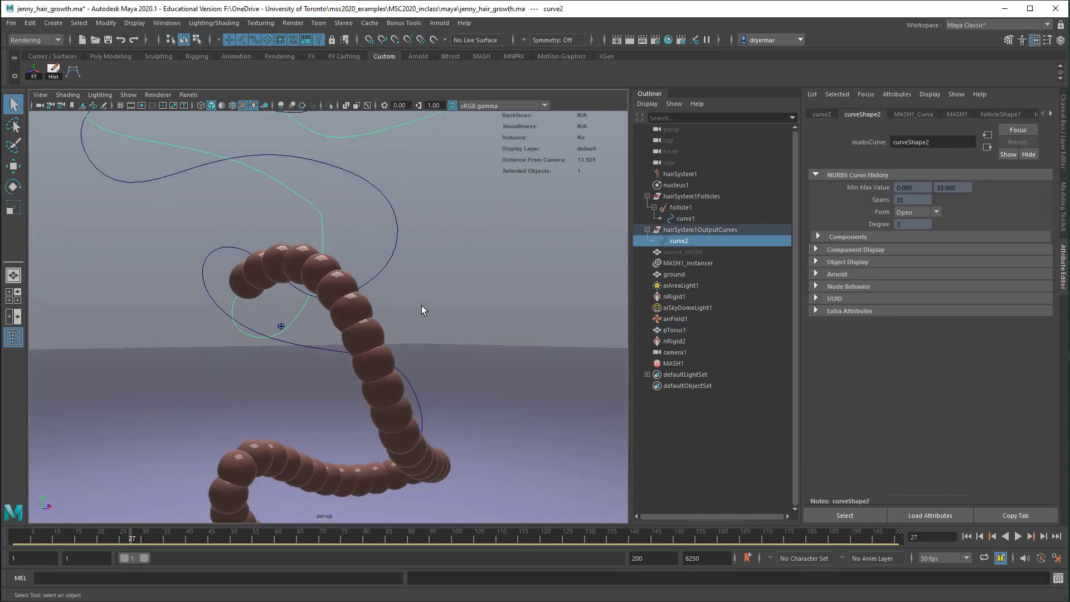
pyautogui.keyDown('alt'); pyautogui.moveTo(422, 306); pyautogui.dragTo(450, 425); pyautogui.keyUp('alt')
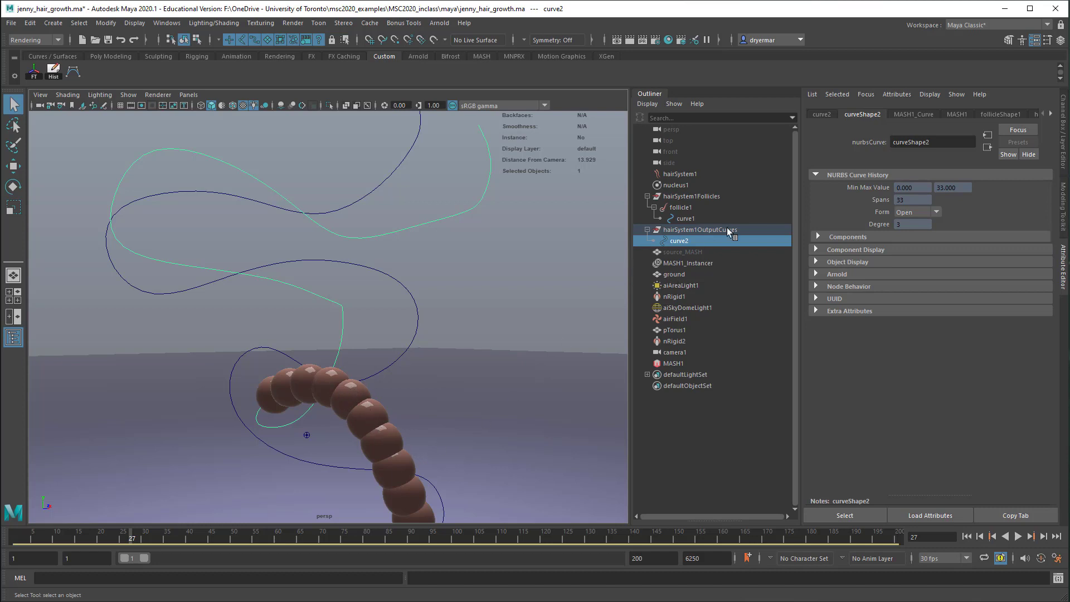
# - Set hairSystem1's Solver Display to Self Collision Thickness and its Collision Flag to Vertex
pyautogui.click(682, 174)
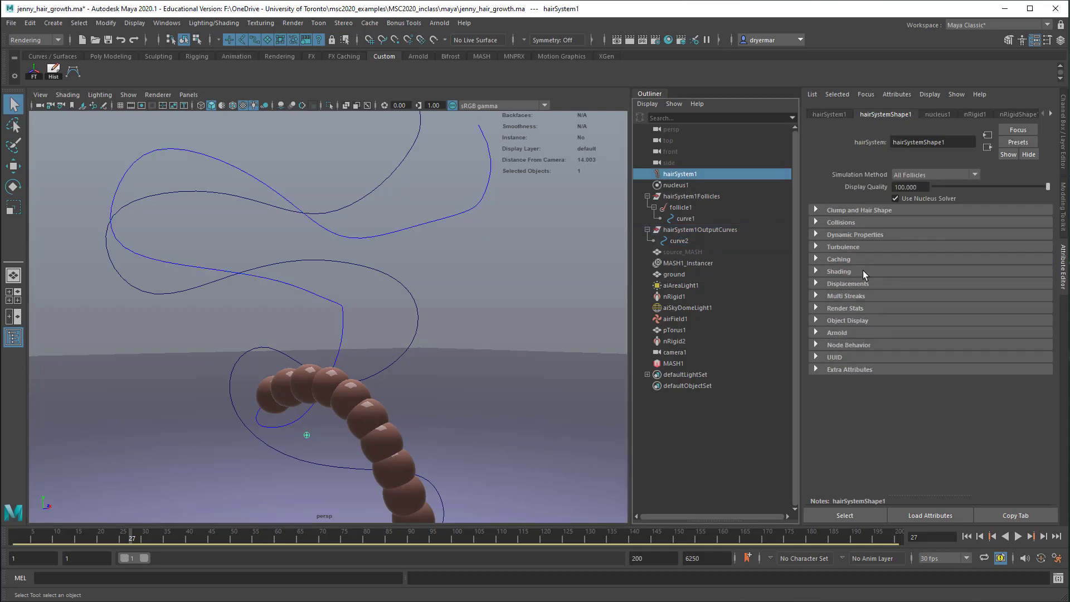
pyautogui.click(847, 222)
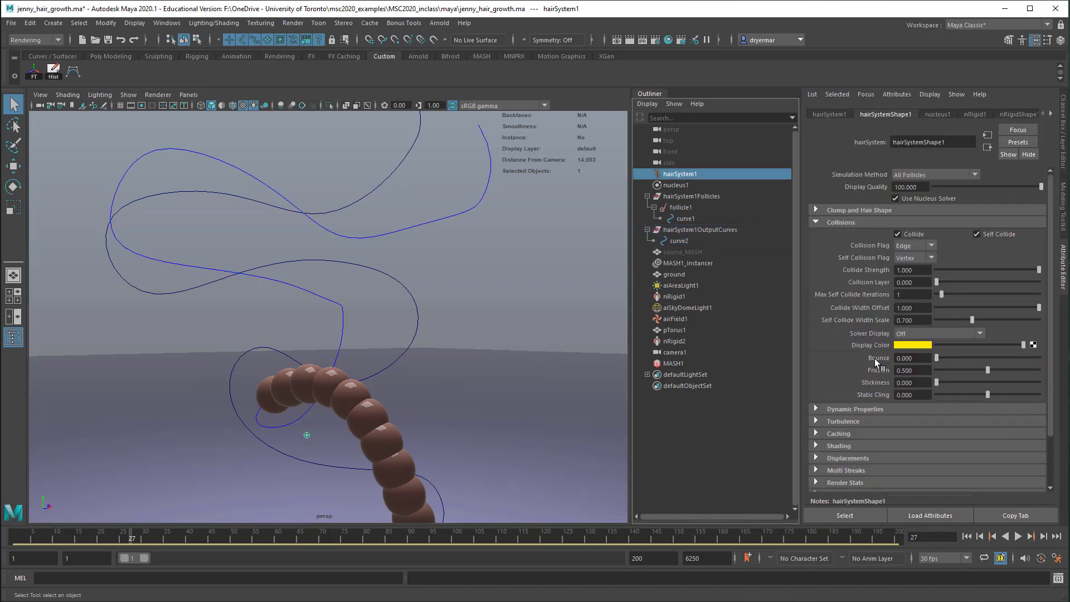
pyautogui.click(905, 333)
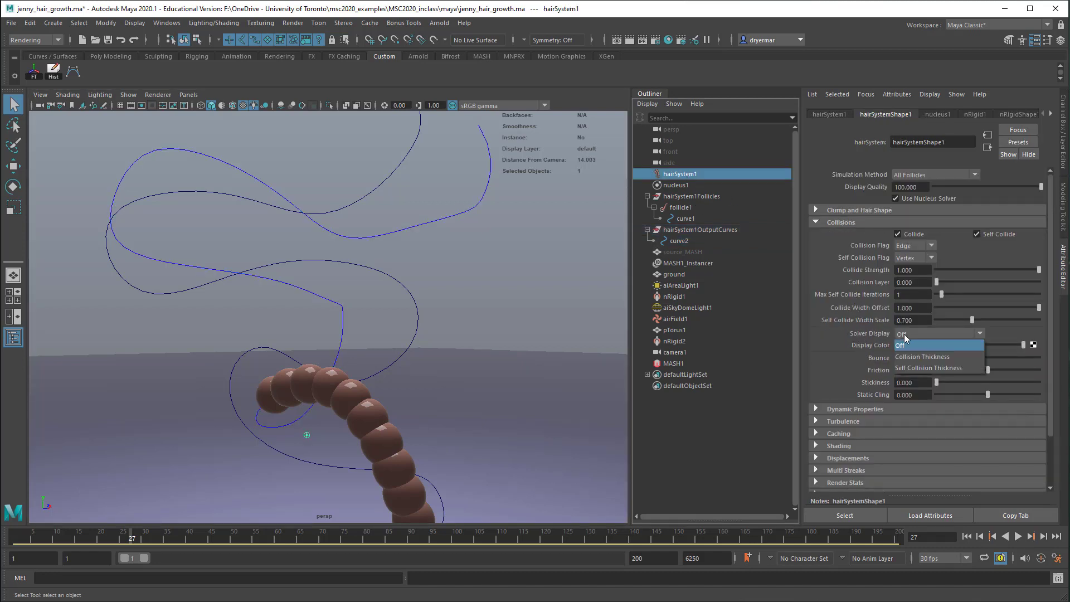
pyautogui.click(913, 368)
pyautogui.keyDown('alt'); pyautogui.moveTo(490, 331); pyautogui.dragTo(537, 354); pyautogui.keyUp('alt')
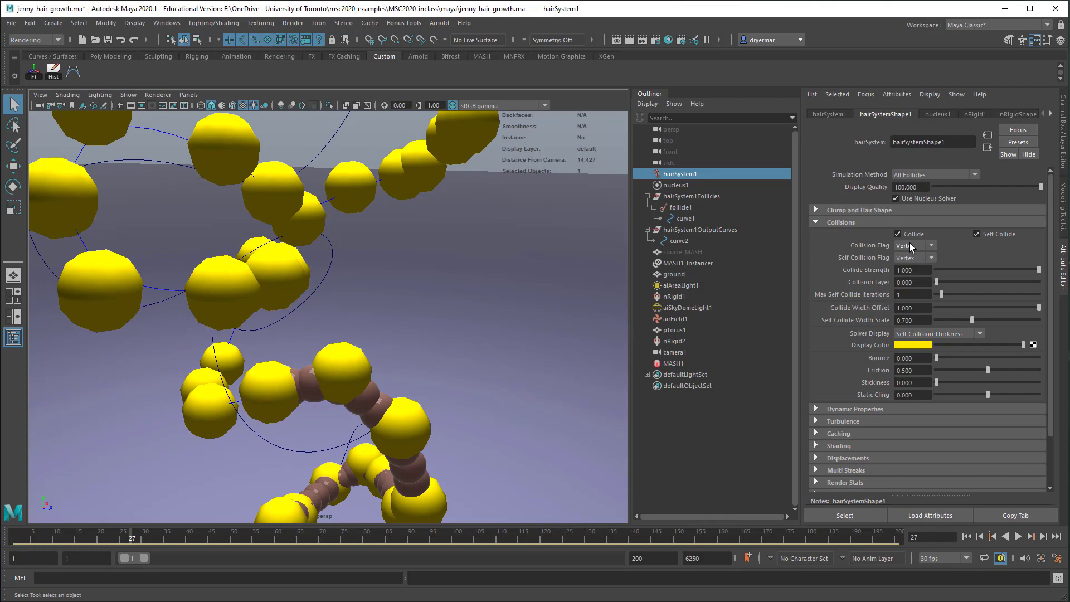
pyautogui.scroll(-3, 508, 309)
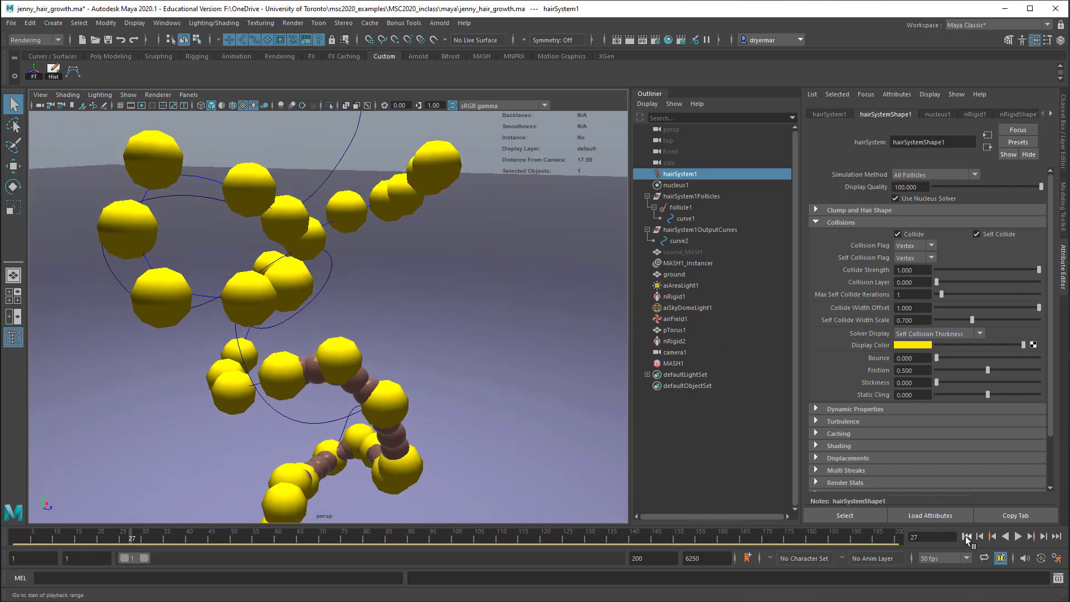
# - Return to frame 1 and set hairSystem1's Self Collision Flag to Edge
pyautogui.click(966, 537)
pyautogui.keyDown('alt'); pyautogui.moveTo(491, 359); pyautogui.dragTo(512, 366); pyautogui.keyUp('alt')
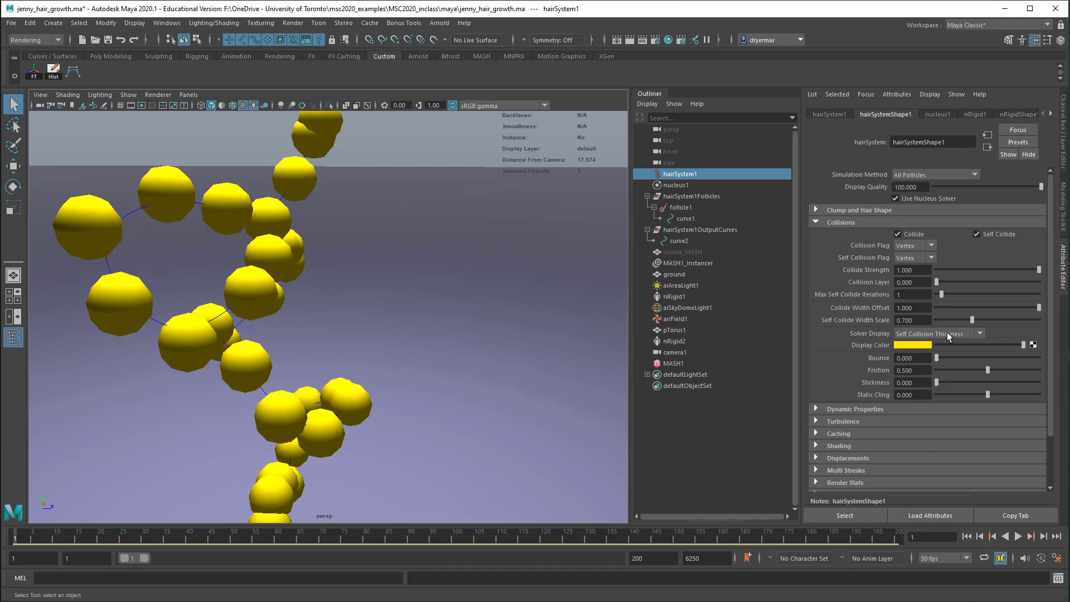
pyautogui.click(910, 258)
pyautogui.click(913, 281)
pyautogui.keyDown('alt'); pyautogui.moveTo(461, 282); pyautogui.dragTo(547, 259); pyautogui.keyUp('alt')
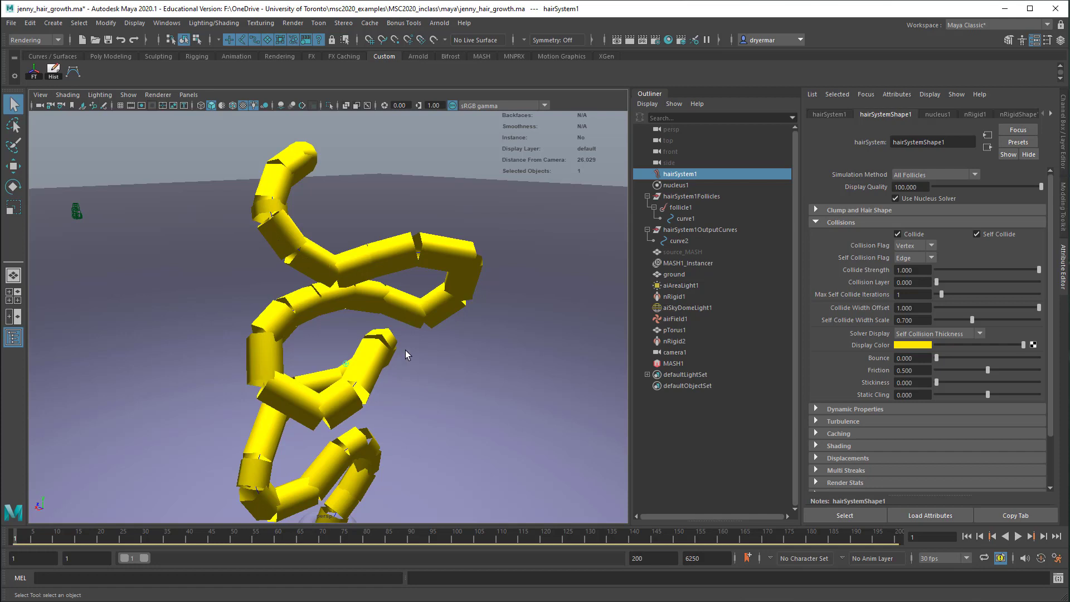
# - Check the Self Collide Width Scale and Collide Width Offset settings against the displayed collision thickness
pyautogui.click(919, 319)
pyautogui.click(916, 308)
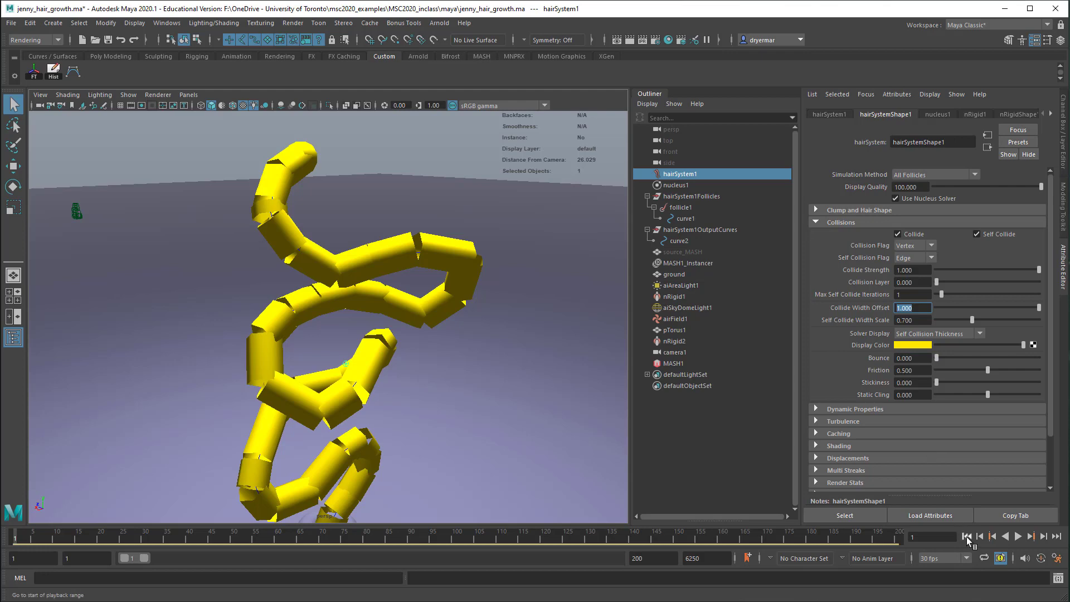
pyautogui.keyDown('alt'); pyautogui.moveTo(489, 392); pyautogui.dragTo(414, 389); pyautogui.keyUp('alt')
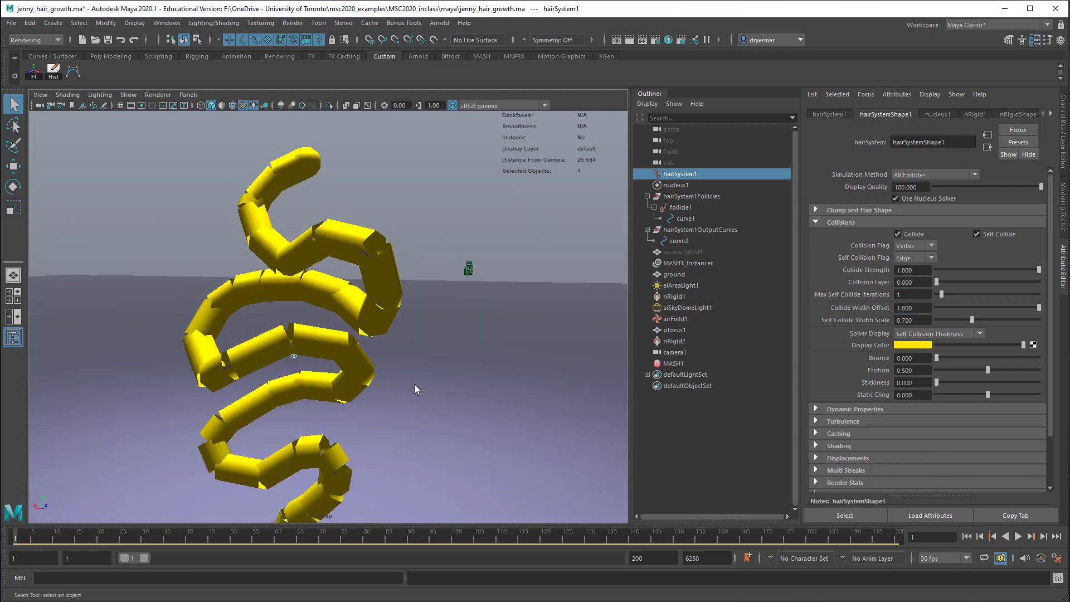
# - Save the hair growth scene and create a new empty scene
pyautogui.hotkey('ctrl', 's')
pyautogui.hotkey('ctrl', 'n')
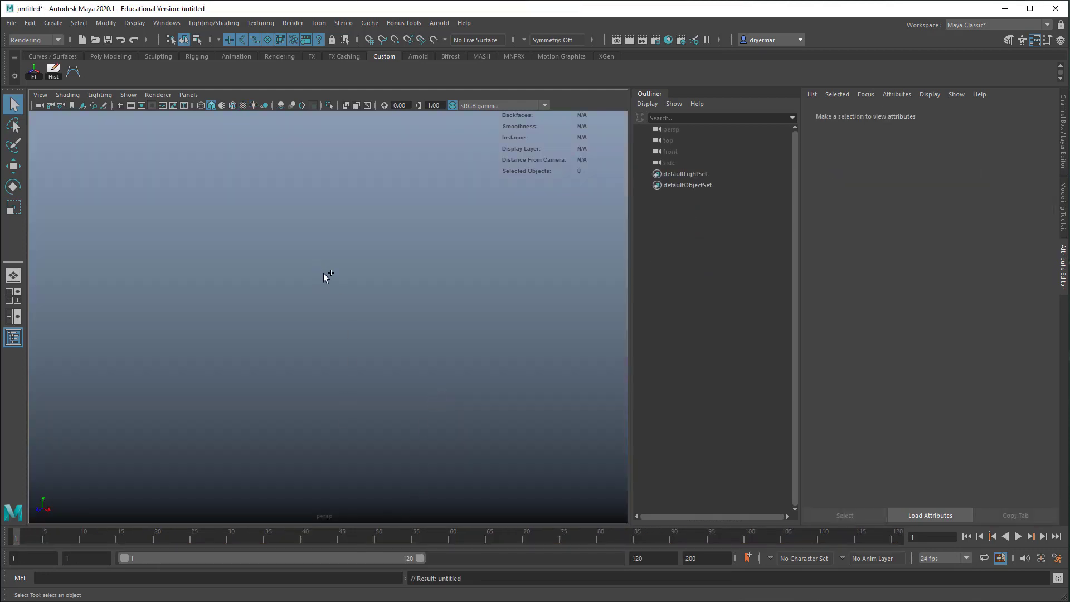
# - Save the new empty scene as hair_mash_demo in the project's maya folder
pyautogui.hotkey('ctrl', 's')
pyautogui.write('h')
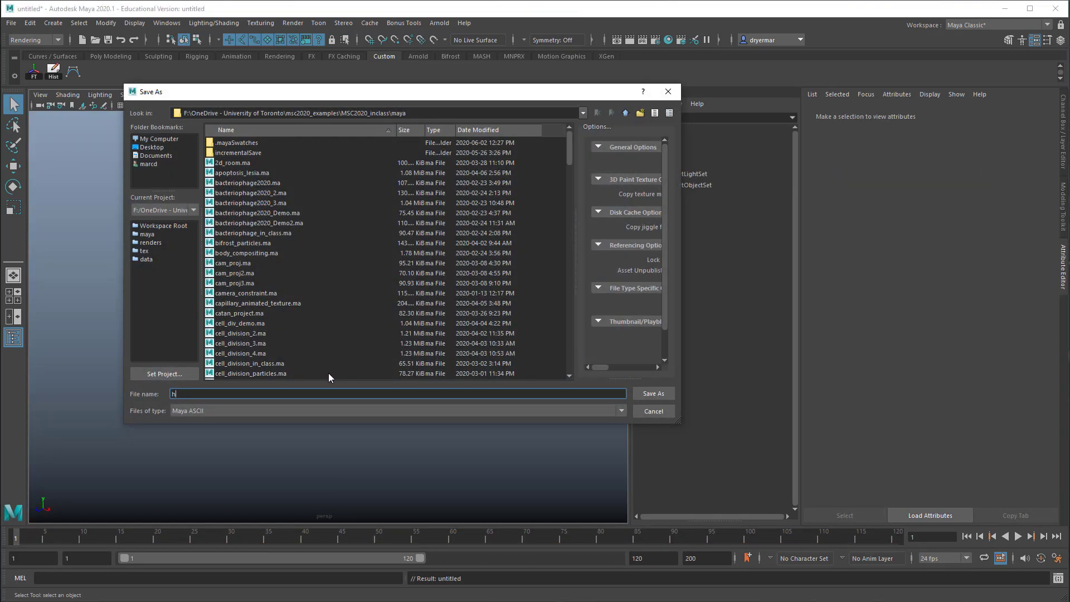
pyautogui.write('air_mash_demo')
pyautogui.press('Return')
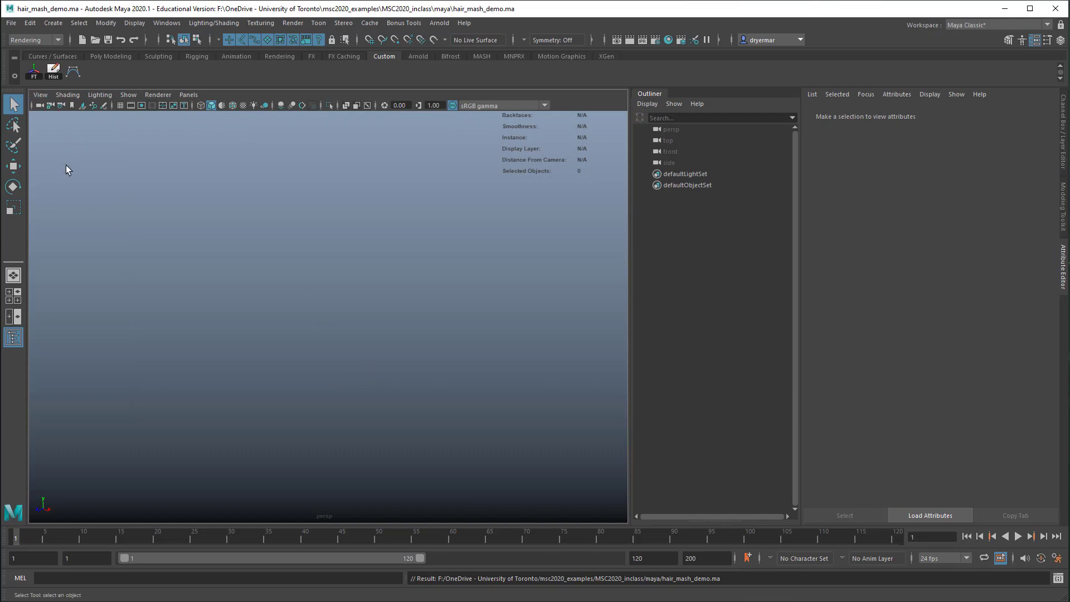
# - Draw a CV curve in the front view, starting at the origin and winding side to side upward in widening bends
pyautogui.press('space')
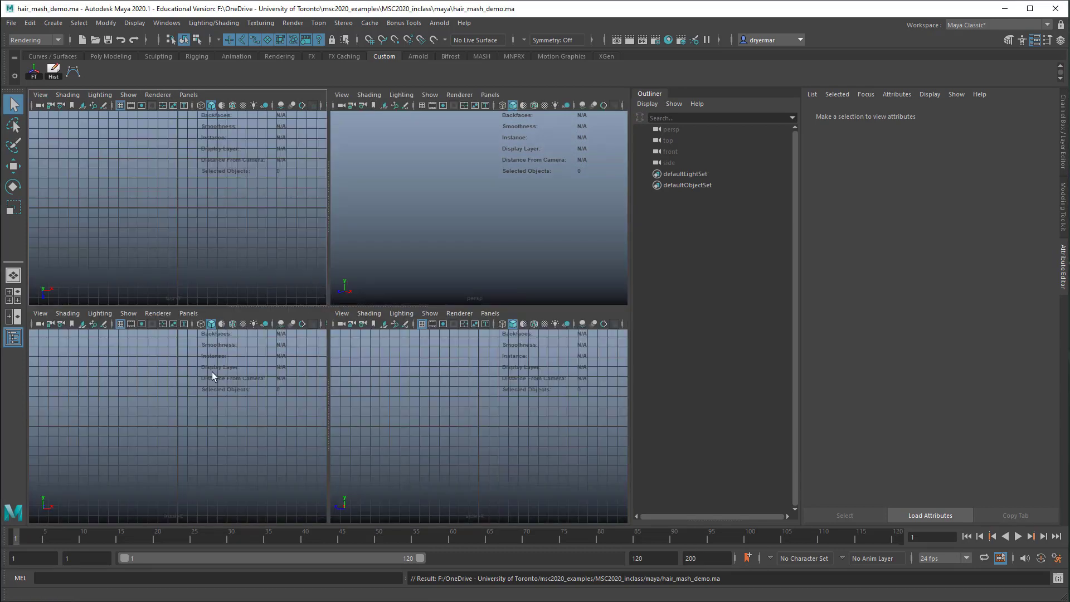
pyautogui.click(73, 70)
pyautogui.press('space')
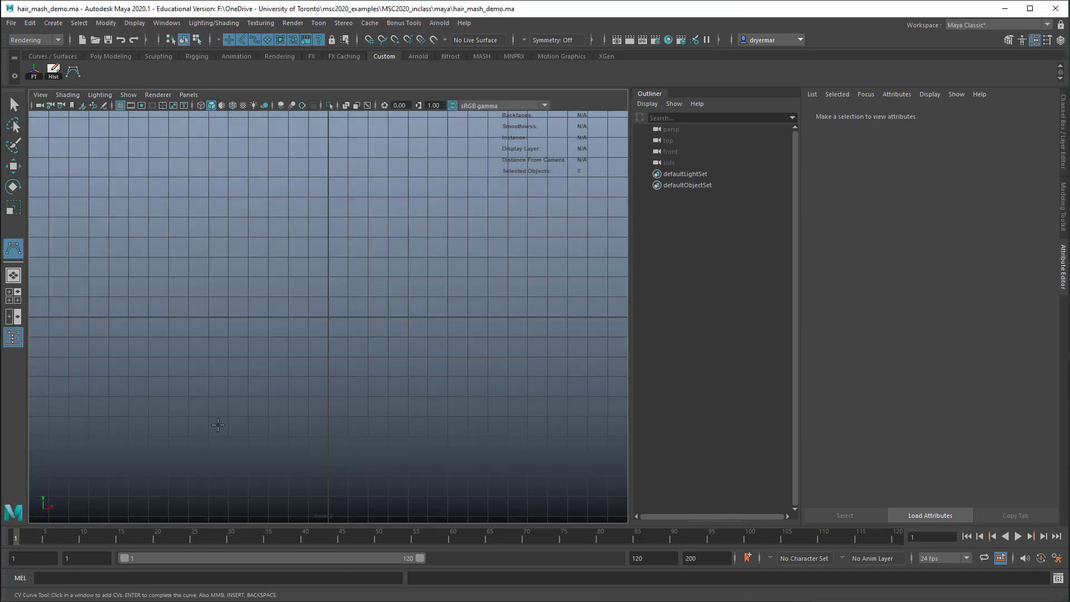
pyautogui.click(327, 316)
pyautogui.click(327, 291)
pyautogui.click(309, 282)
pyautogui.click(274, 272)
pyautogui.click(262, 248)
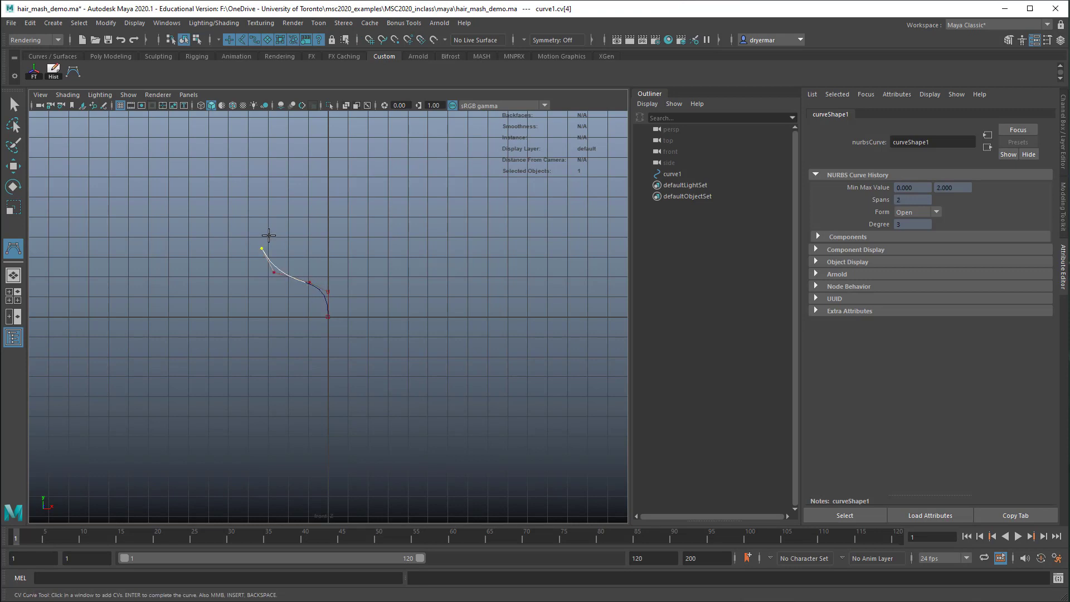
pyautogui.click(275, 233)
pyautogui.click(302, 226)
pyautogui.click(341, 230)
pyautogui.click(389, 228)
pyautogui.click(383, 174)
pyautogui.click(357, 177)
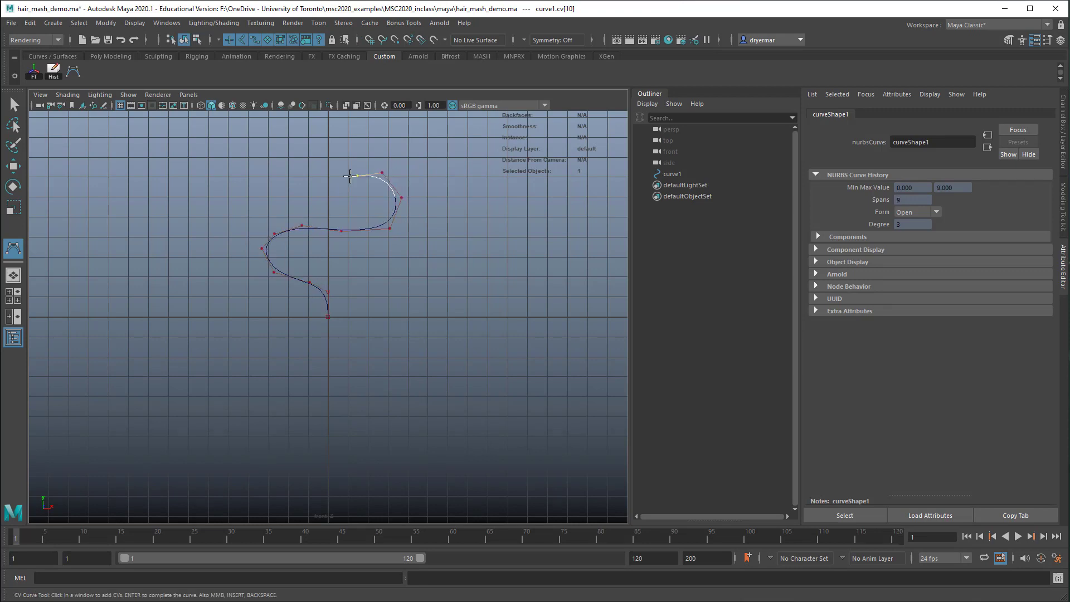
pyautogui.click(304, 195)
pyautogui.click(275, 174)
pyautogui.keyDown('alt'); pyautogui.moveTo(275, 167); pyautogui.dragTo(271, 205, button='middle'); pyautogui.keyUp('alt')
pyautogui.click(272, 203)
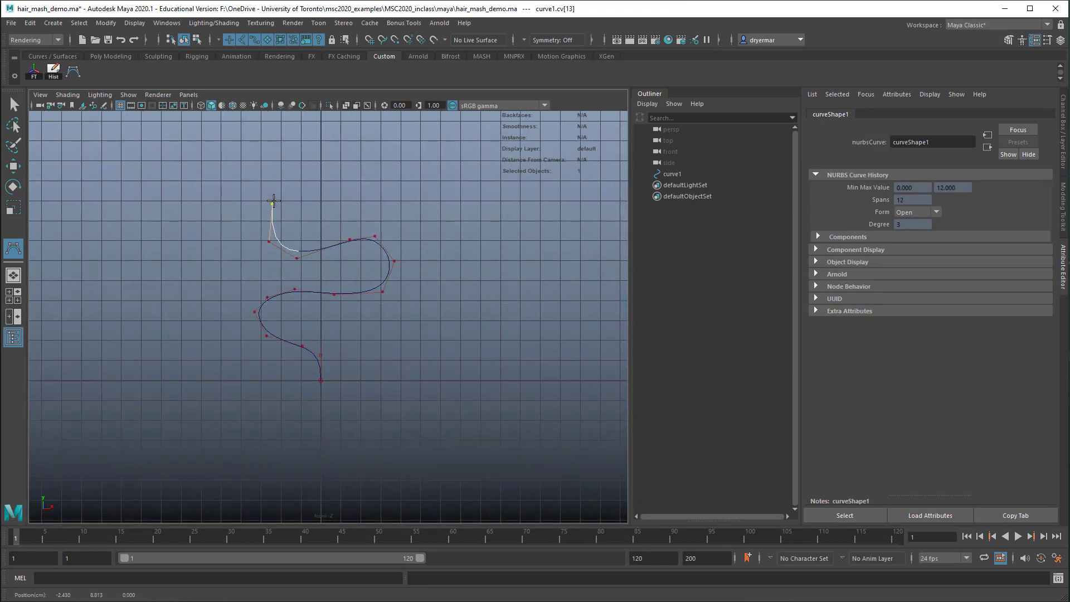
pyautogui.click(307, 188)
pyautogui.click(361, 194)
pyautogui.click(411, 208)
pyautogui.click(446, 177)
pyautogui.click(433, 151)
pyautogui.click(429, 147)
pyautogui.click(361, 136)
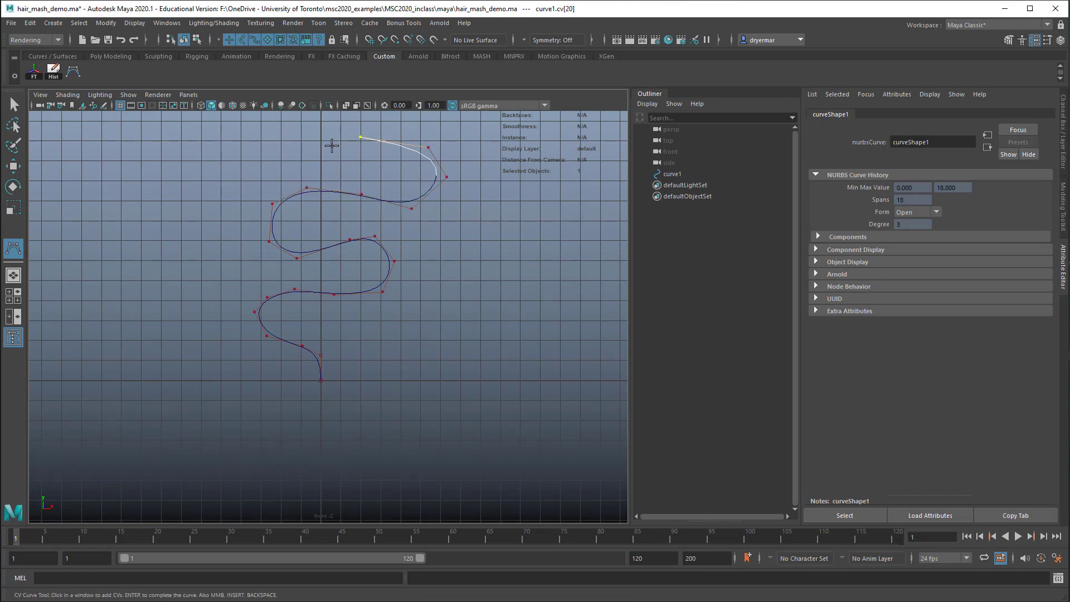
pyautogui.click(321, 154)
pyautogui.click(254, 182)
pyautogui.click(214, 164)
pyautogui.click(224, 138)
pyautogui.keyDown('alt'); pyautogui.moveTo(238, 148); pyautogui.dragTo(231, 221, button='middle'); pyautogui.keyUp('alt')
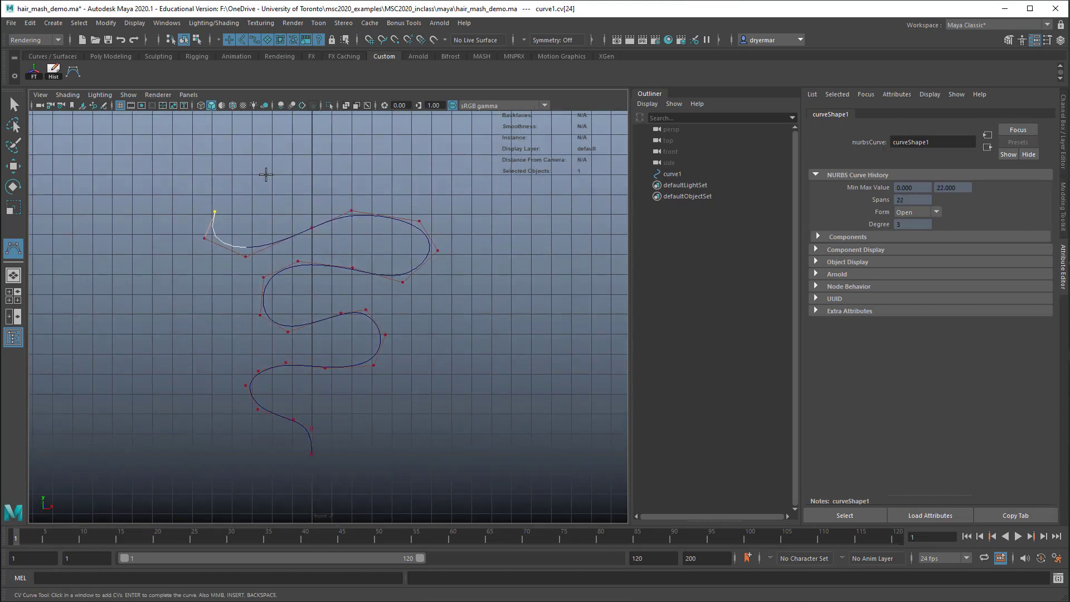
pyautogui.click(268, 174)
pyautogui.click(320, 163)
pyautogui.click(377, 177)
pyautogui.press('Return')
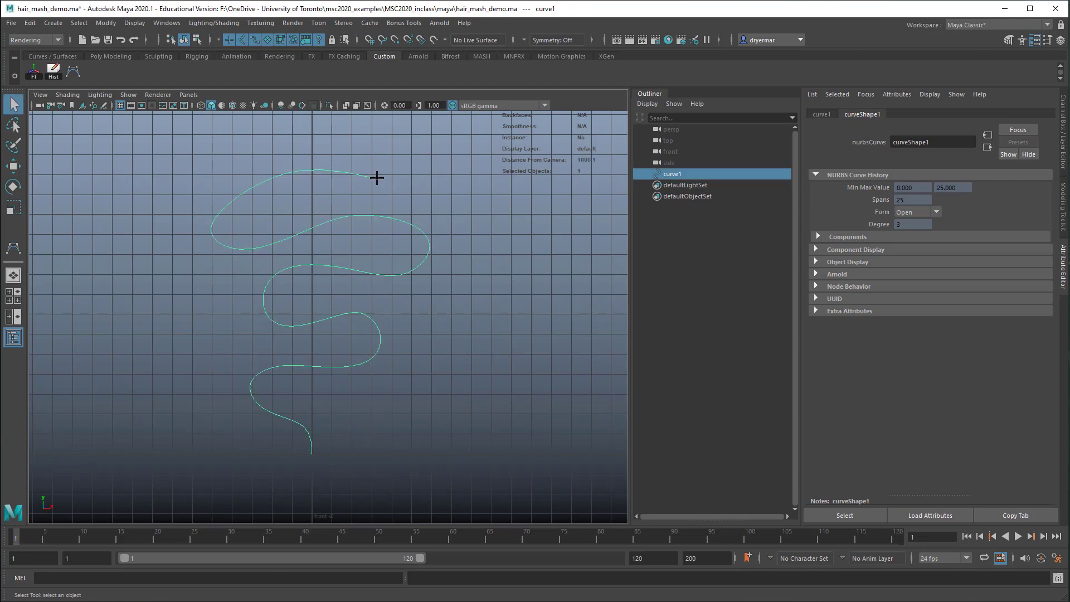
# - Show the curve's control vertices in the perspective view, select one on the upper bend, and turn on soft selection
pyautogui.press('space')
pyautogui.press('space')
pyautogui.press('q')
pyautogui.keyDown('alt'); pyautogui.moveTo(490, 309); pyautogui.dragTo(346, 311); pyautogui.keyUp('alt')
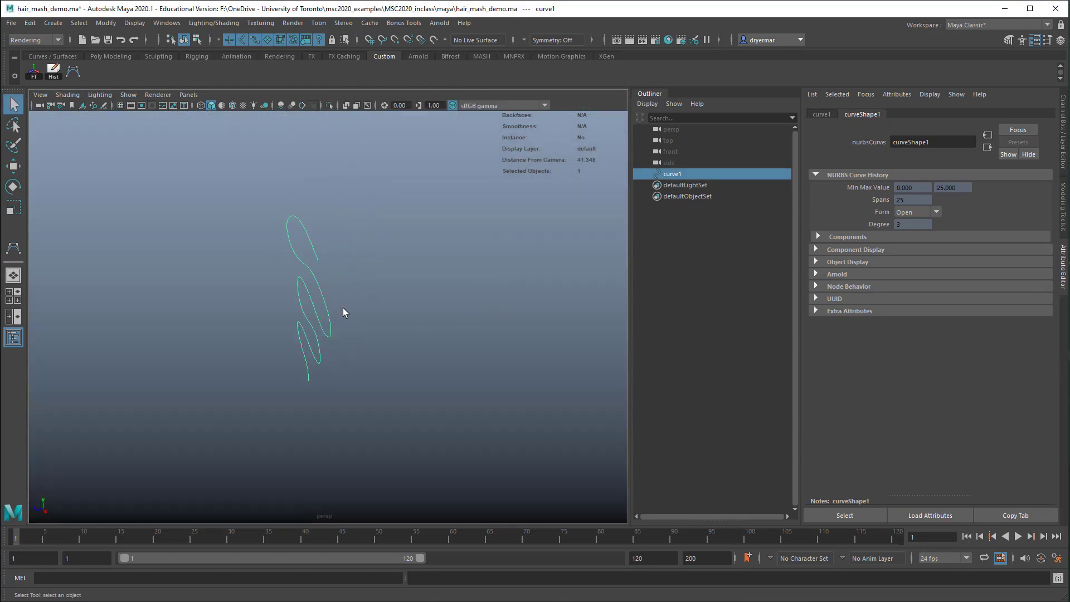
pyautogui.click(374, 309)
pyautogui.click(311, 280)
pyautogui.keyDown('alt'); pyautogui.moveTo(311, 280); pyautogui.dragTo(359, 279); pyautogui.keyUp('alt')
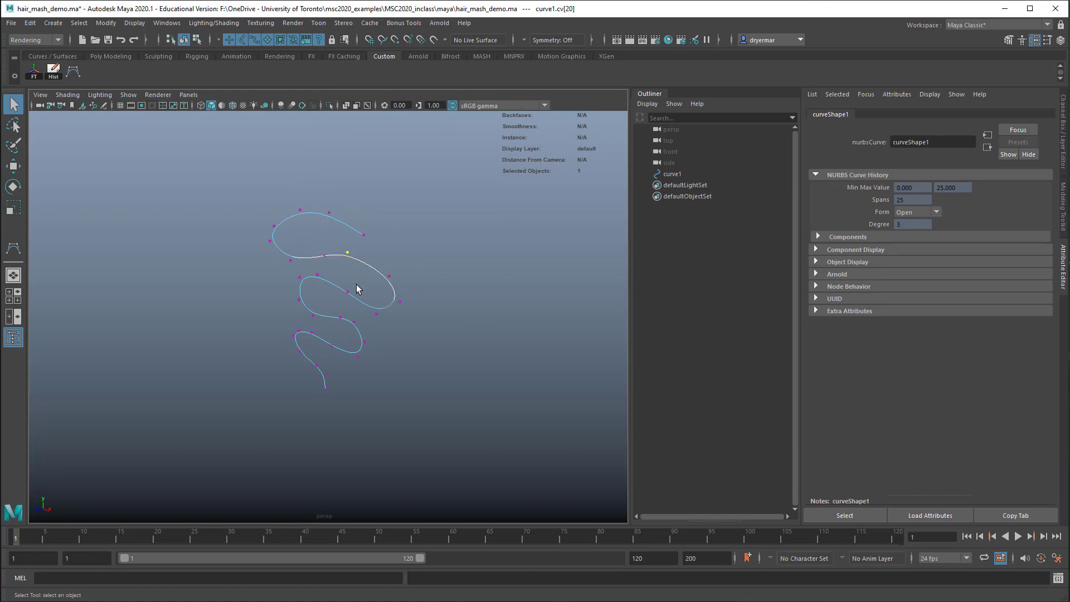
pyautogui.press('b')
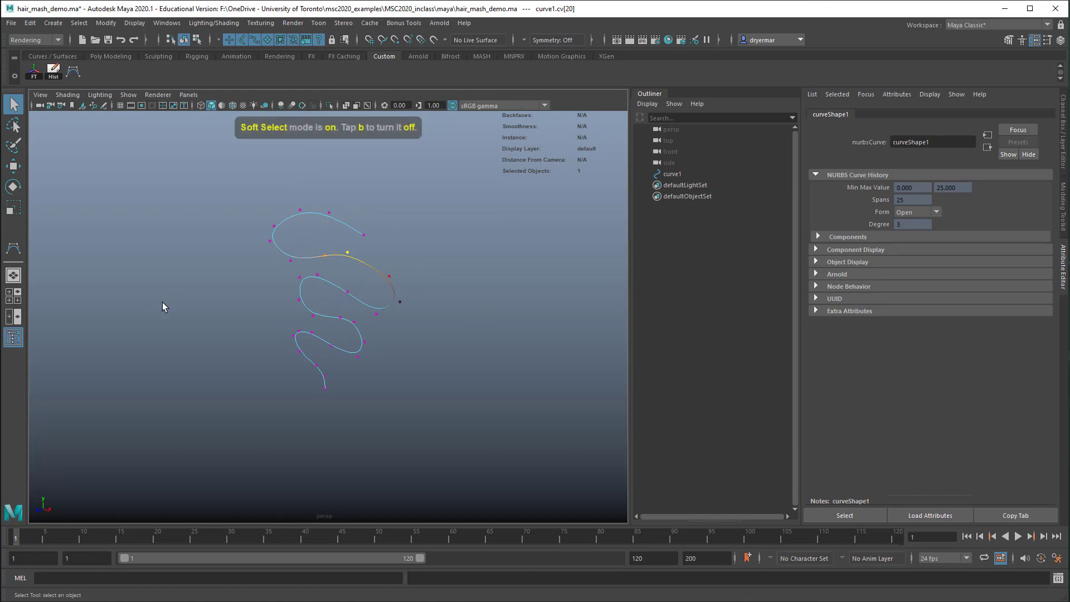
# - Try Volume as the Move tool's soft selection falloff mode and return it to Surface
pyautogui.doubleClick(14, 165)
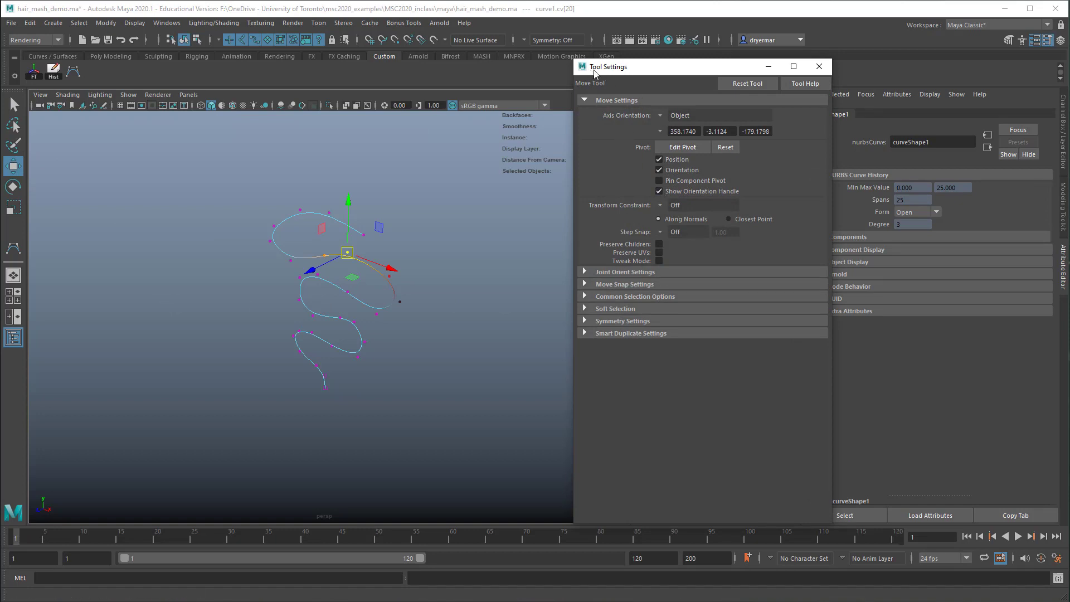
pyautogui.click(584, 309)
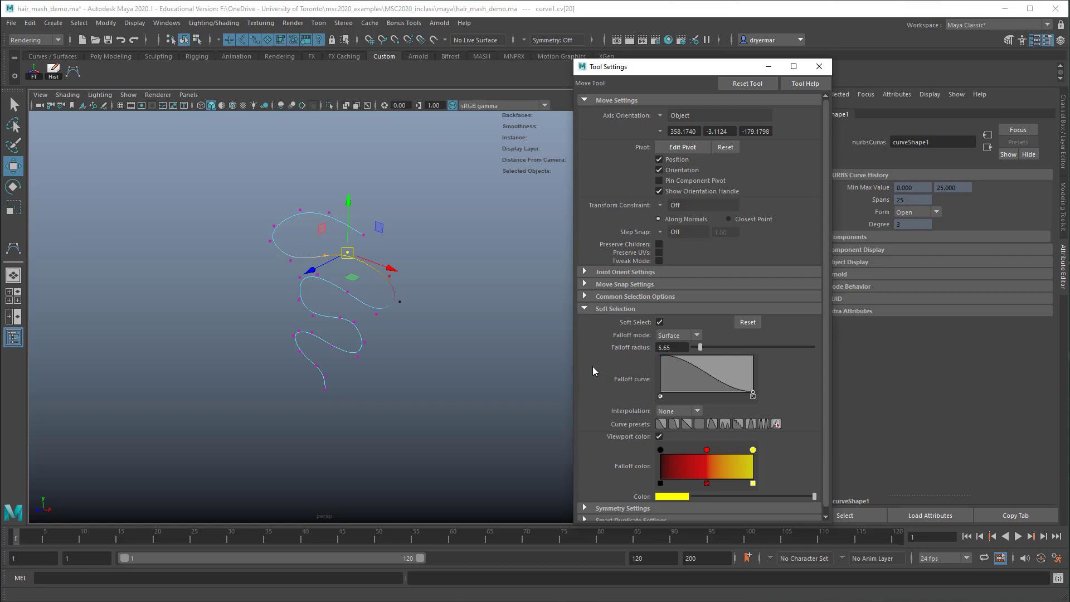
pyautogui.click(668, 336)
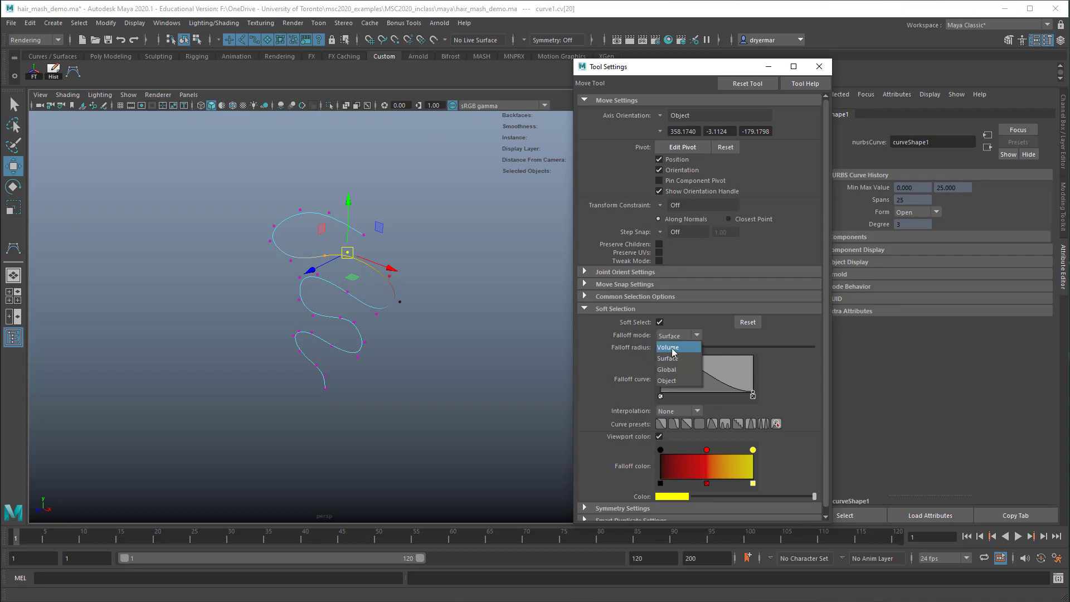
pyautogui.click(672, 347)
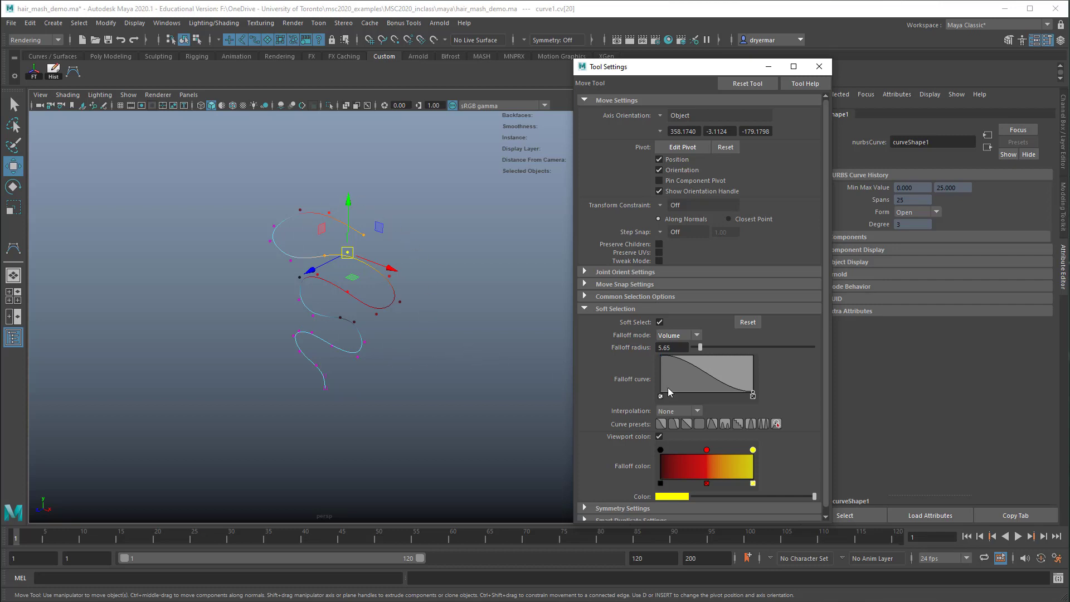
pyautogui.click(677, 338)
pyautogui.click(676, 356)
pyautogui.click(819, 66)
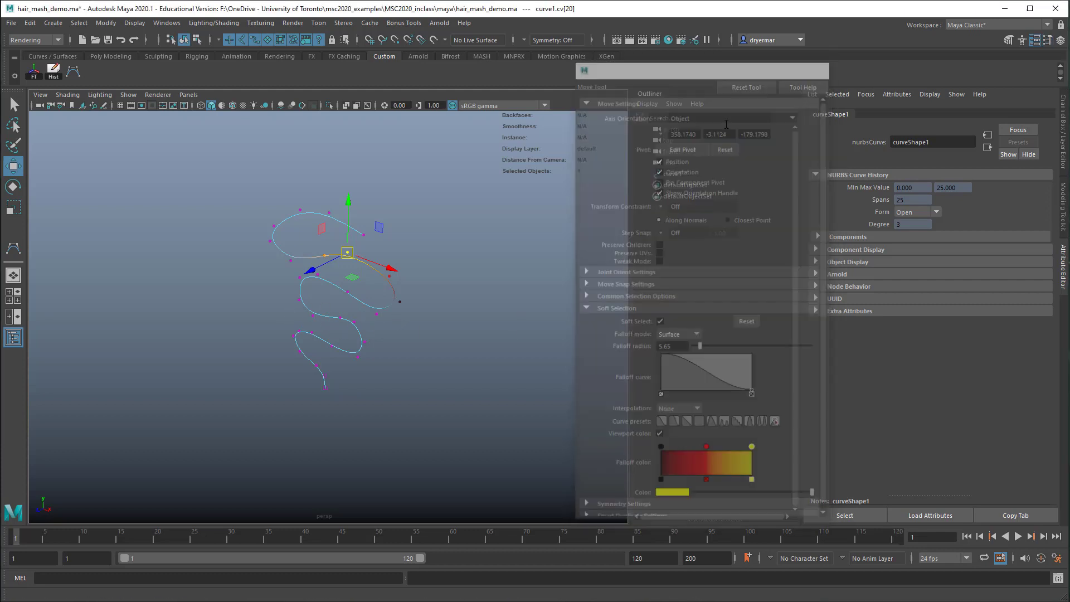
# - Move control vertices on several bends along the depth axis with soft selection to turn the flat curve into a 3D coil
pyautogui.keyDown('alt'); pyautogui.moveTo(382, 251); pyautogui.dragTo(352, 292); pyautogui.keyUp('alt')
pyautogui.moveTo(283, 319); pyautogui.dragTo(238, 338)
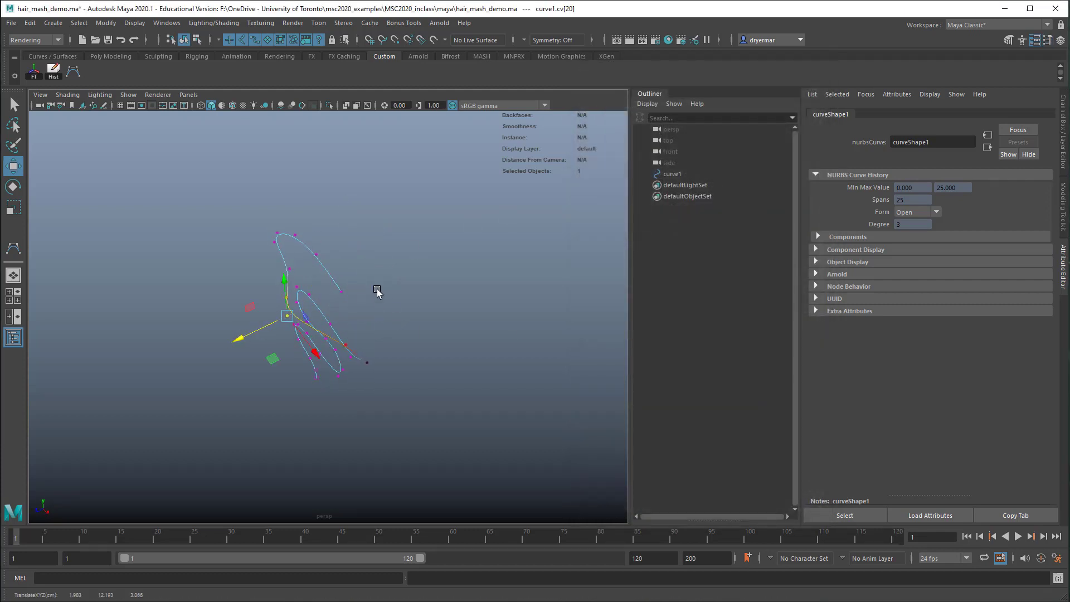
pyautogui.moveTo(364, 282); pyautogui.dragTo(234, 318)
pyautogui.click(349, 286)
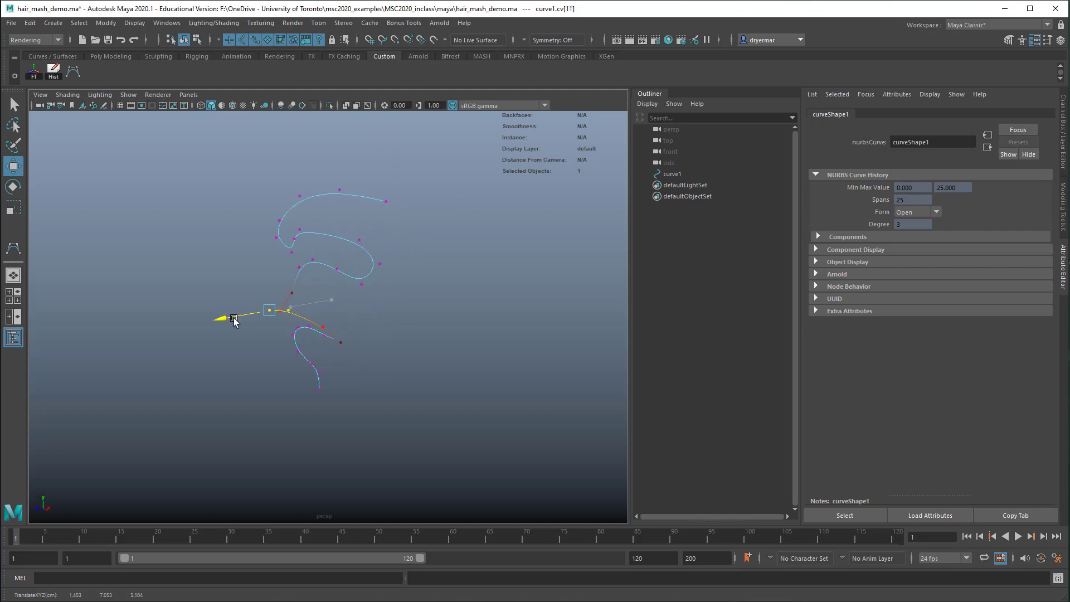
pyautogui.keyDown('alt'); pyautogui.moveTo(324, 262); pyautogui.dragTo(282, 307); pyautogui.keyUp('alt')
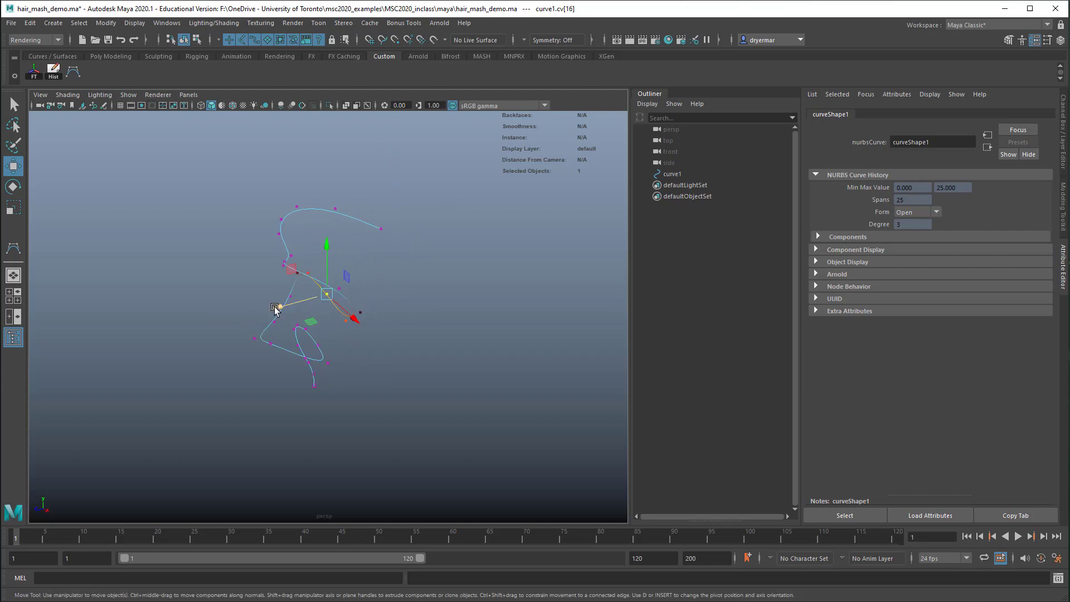
pyautogui.click(346, 311)
pyautogui.keyDown('alt'); pyautogui.moveTo(346, 311); pyautogui.dragTo(306, 359); pyautogui.keyUp('alt')
pyautogui.click(351, 341)
# - Return to object mode with the whole curve selected and save the scene
pyautogui.press('F8')
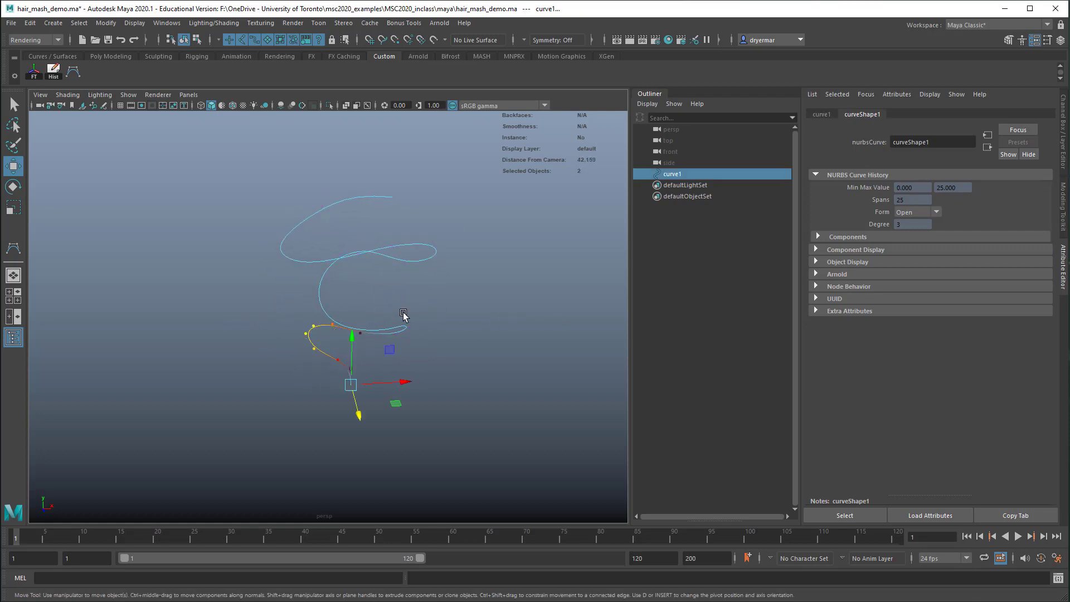
pyautogui.click(411, 245)
pyautogui.hotkey('ctrl', 's')
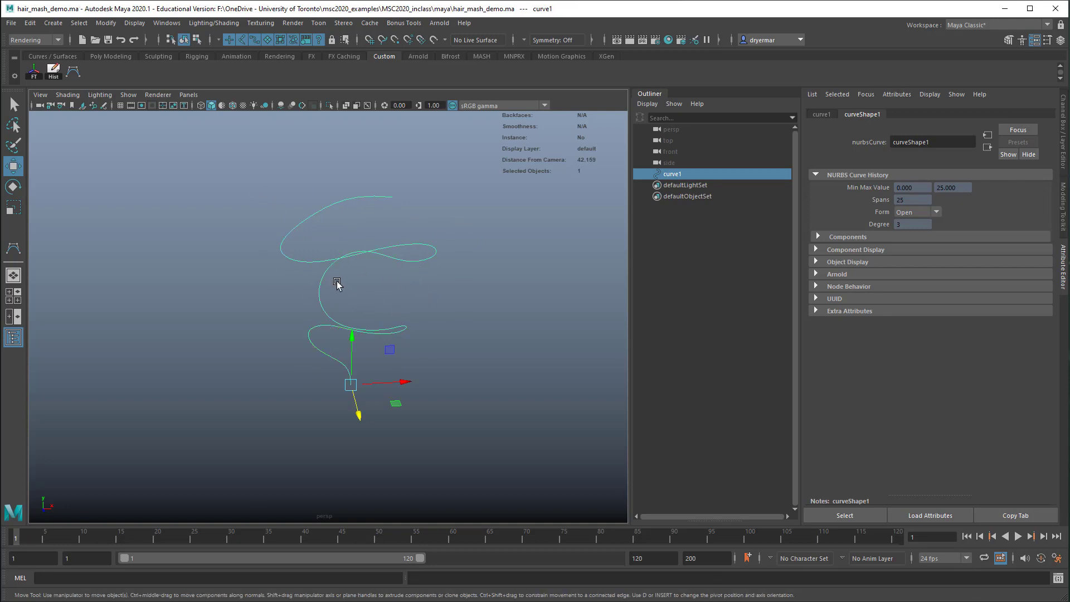
# - Freeze the curve's transformations and delete its history
pyautogui.keyDown('alt'); pyautogui.moveTo(349, 287); pyautogui.dragTo(332, 280); pyautogui.keyUp('alt')
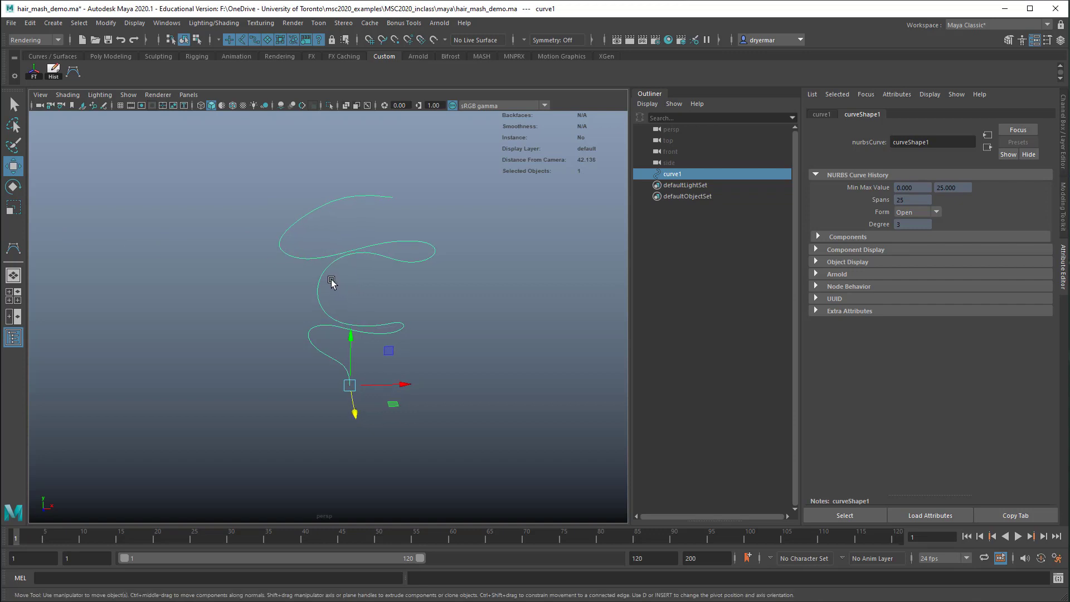
pyautogui.click(34, 71)
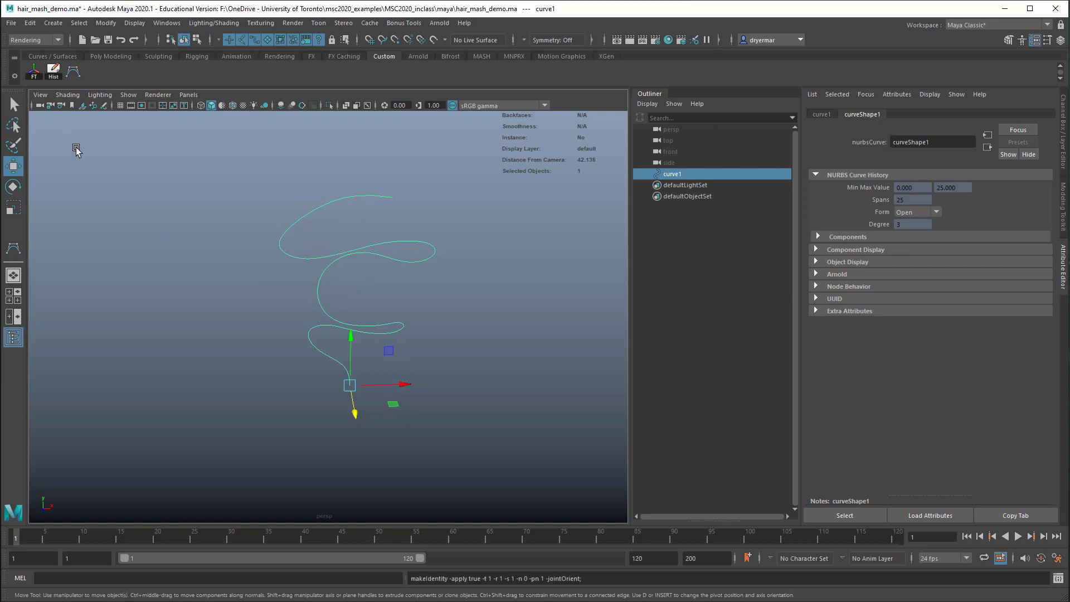
pyautogui.click(56, 70)
pyautogui.moveTo(222, 206)
pyautogui.keyDown('alt'); pyautogui.mouseDown()
pyautogui.moveTo(265, 211)
pyautogui.moveTo(224, 208)
pyautogui.mouseUp(); pyautogui.keyUp('alt')
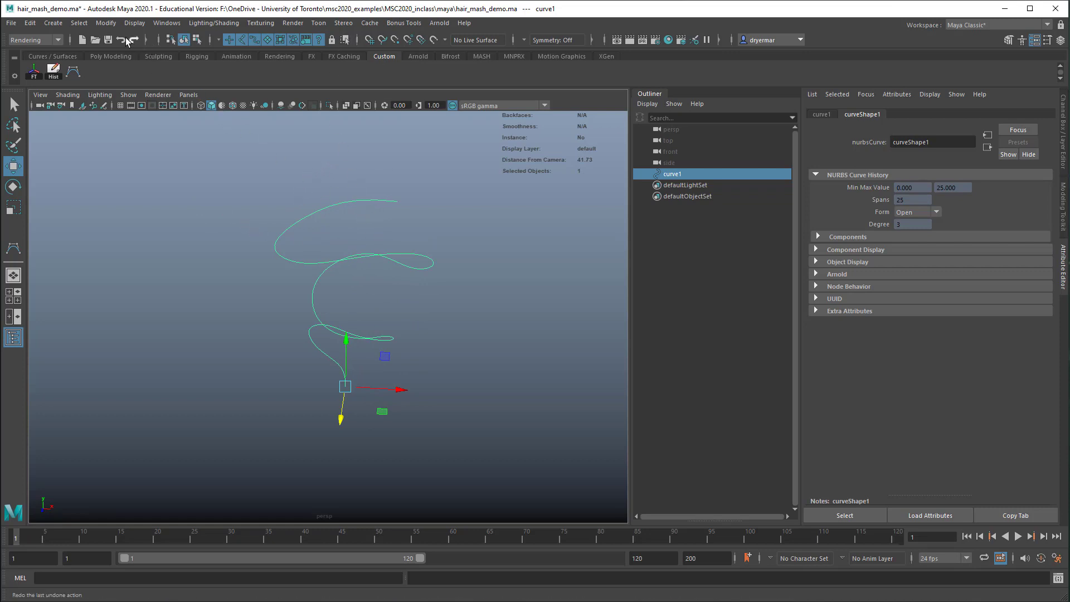
# - Make the selected curve dynamic with nHair, using NURBS curves output, exact shape match, and no attachment to surfaces
pyautogui.click(35, 40)
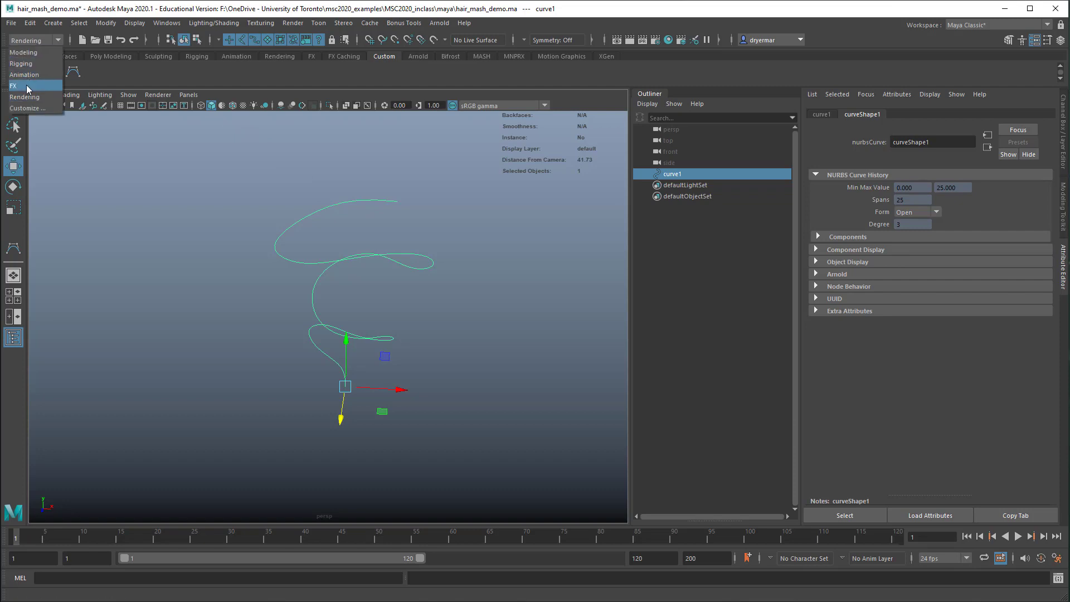
pyautogui.click(26, 86)
pyautogui.click(287, 22)
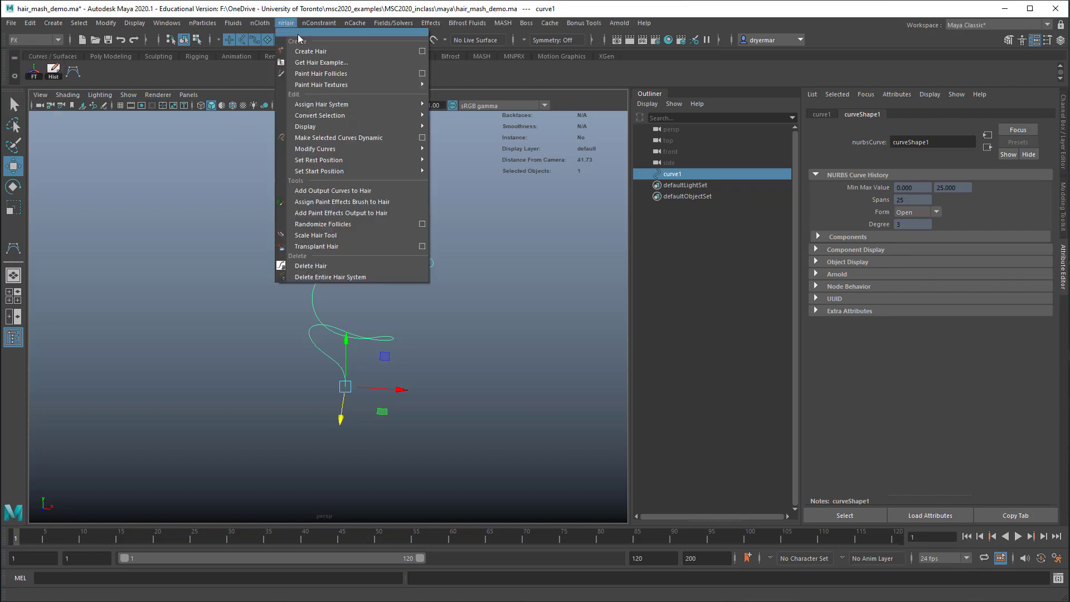
pyautogui.click(421, 138)
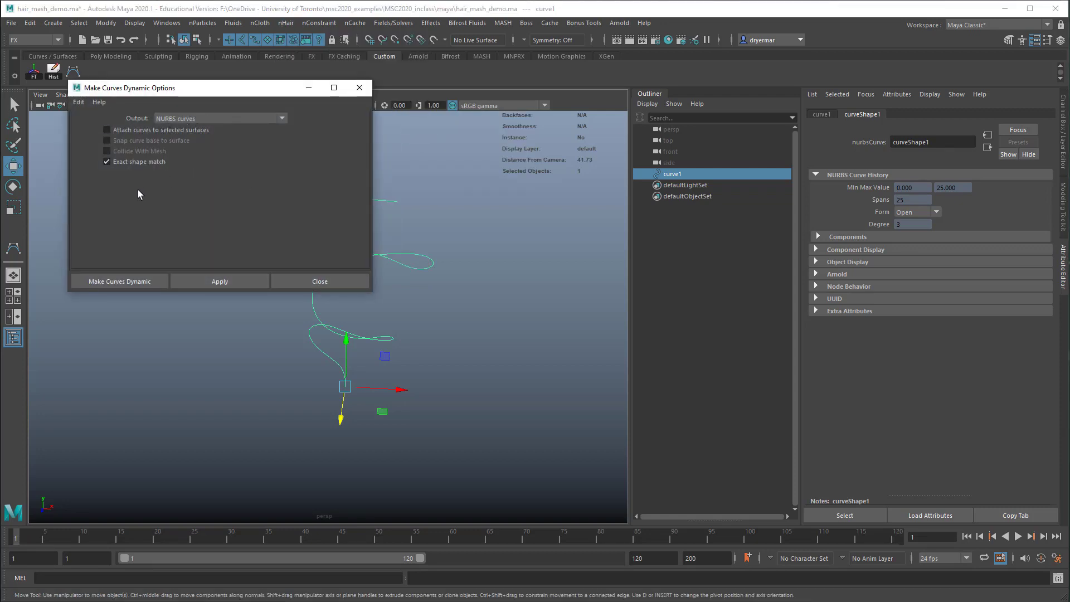
pyautogui.click(136, 282)
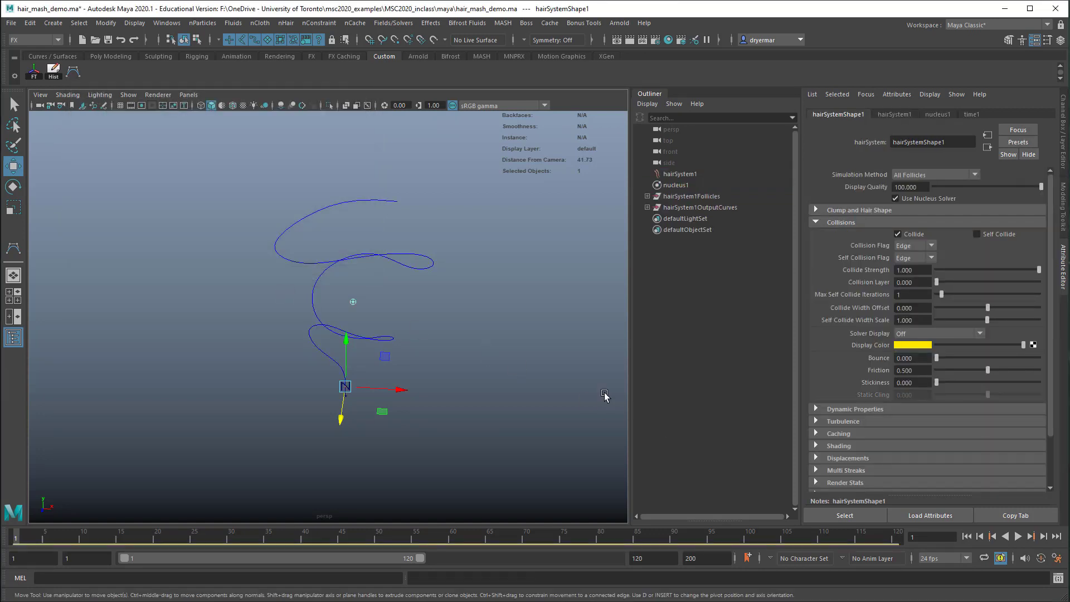
# - Examine the hair system, the nucleus solver, the original curve under the follicle, and the output curve
pyautogui.click(680, 175)
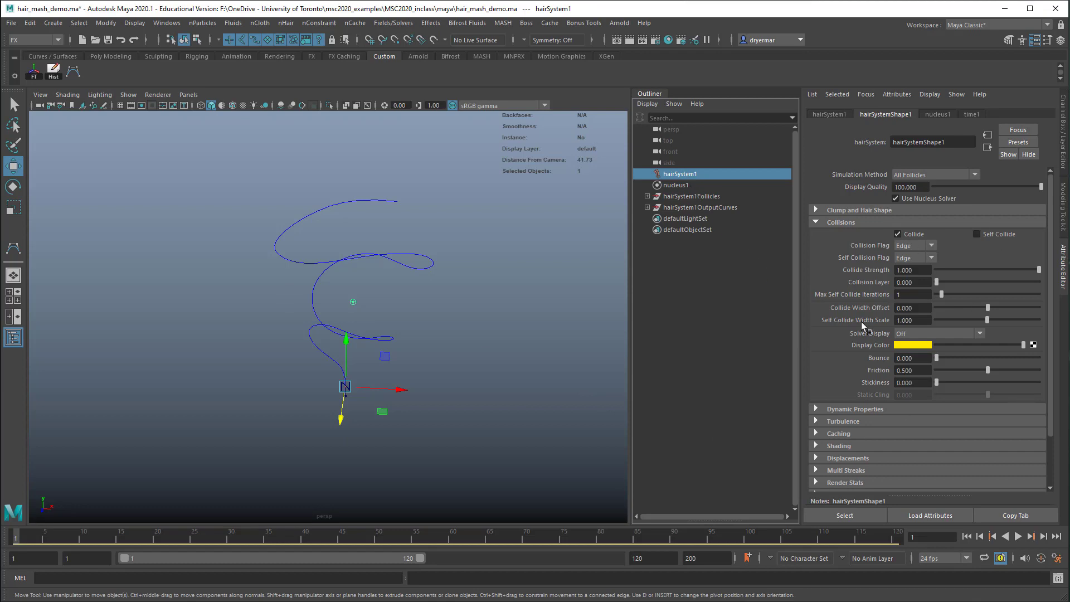
pyautogui.click(675, 187)
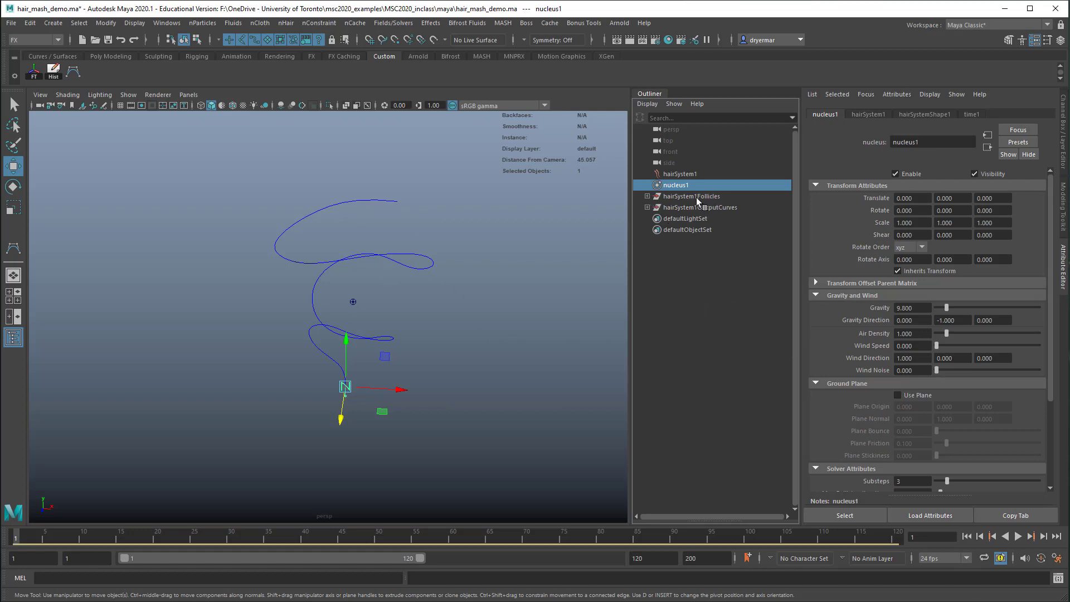
pyautogui.click(647, 196)
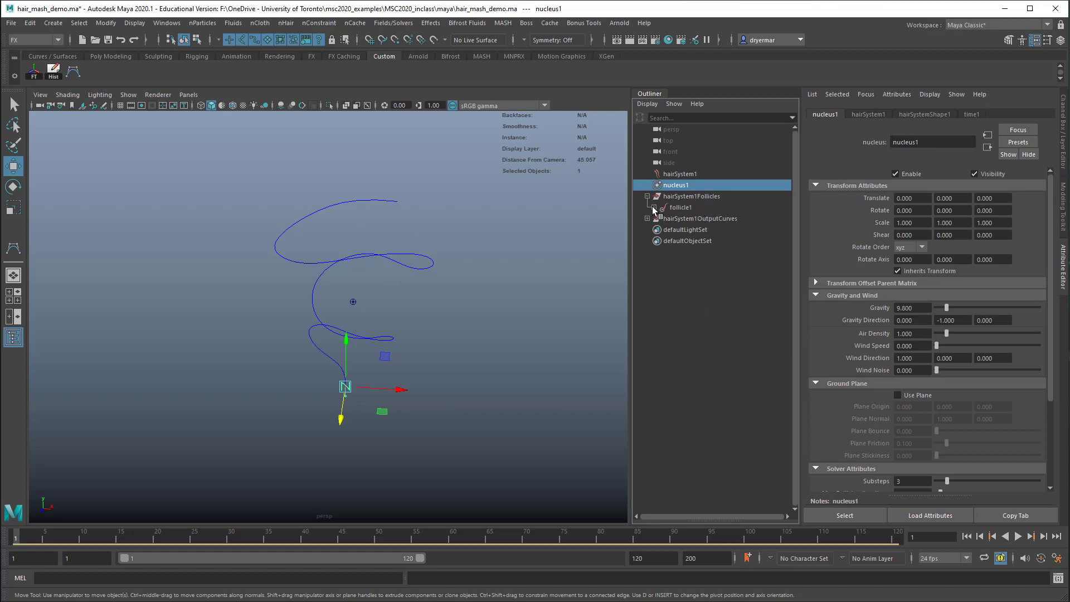
pyautogui.click(654, 207)
pyautogui.click(693, 221)
pyautogui.keyDown('alt'); pyautogui.moveTo(510, 290); pyautogui.dragTo(573, 296); pyautogui.keyUp('alt')
pyautogui.click(647, 230)
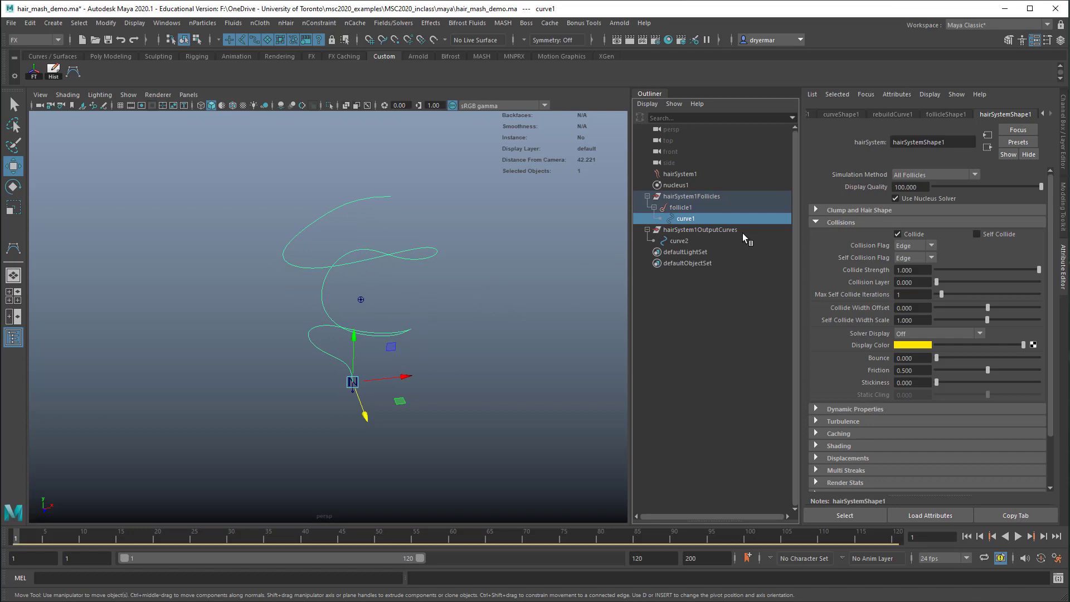
pyautogui.click(683, 244)
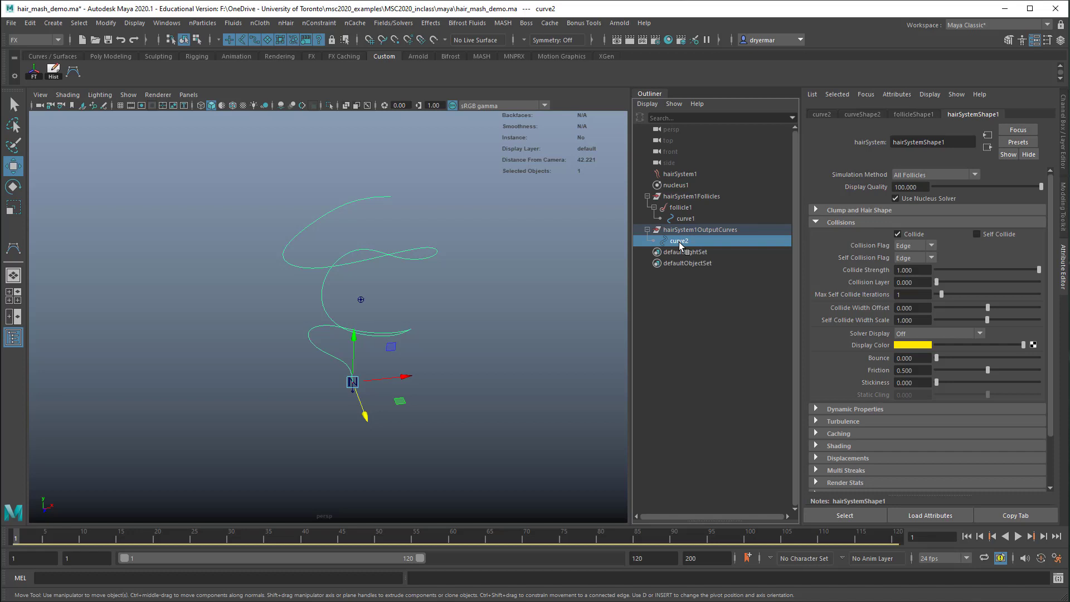
# - Rename the hair system's output curve as dynamicCRV and the original curve under the follicle as origCRV
pyautogui.doubleClick(679, 243)
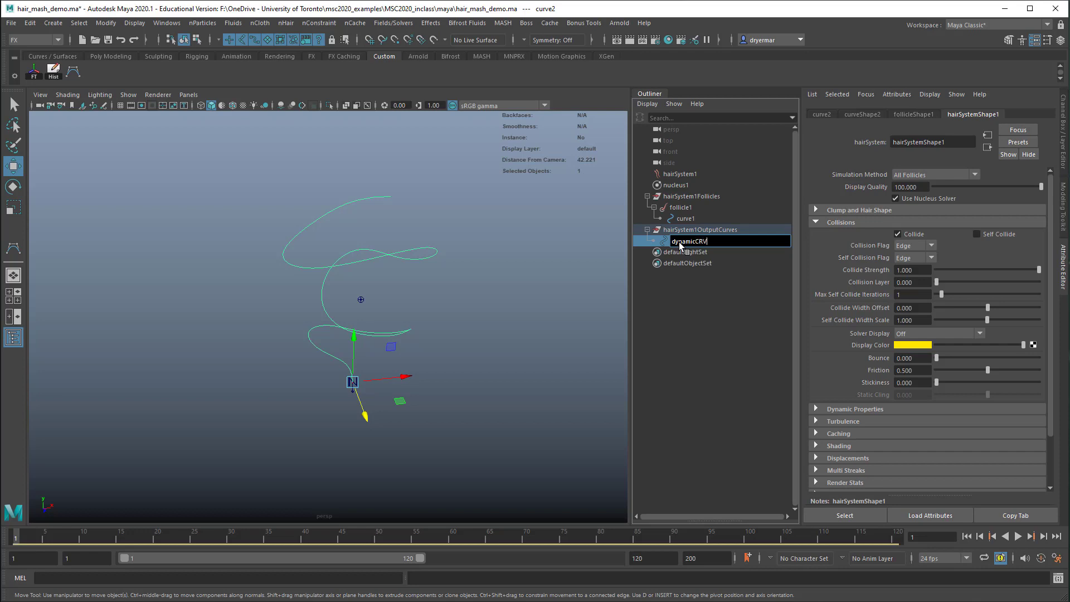
pyautogui.write('dynamicCRV')
pyautogui.press('Return')
pyautogui.doubleClick(687, 219)
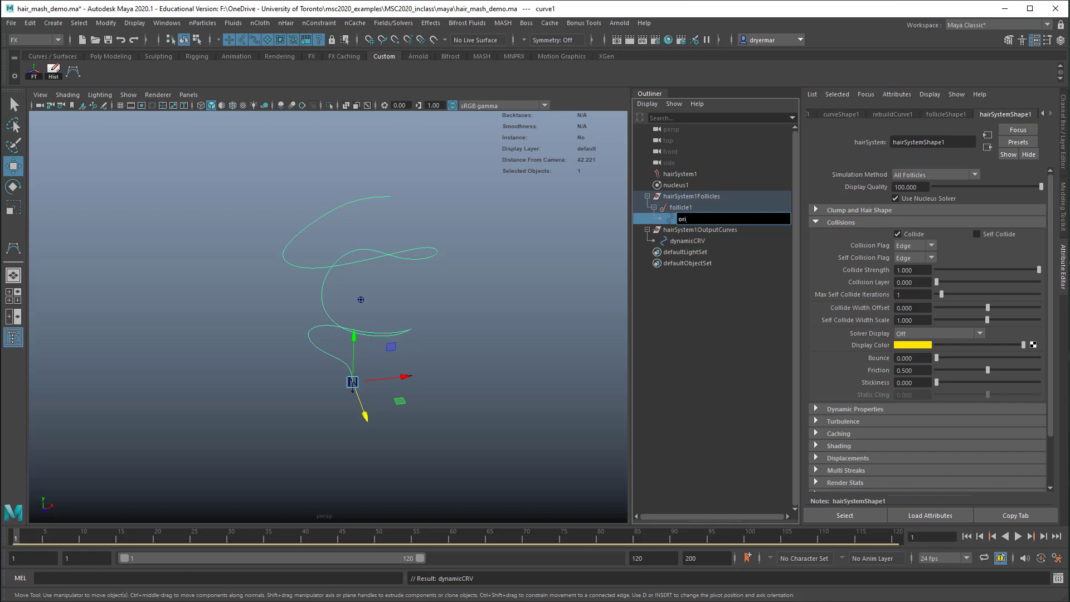
pyautogui.write('origCRV')
pyautogui.press('Return')
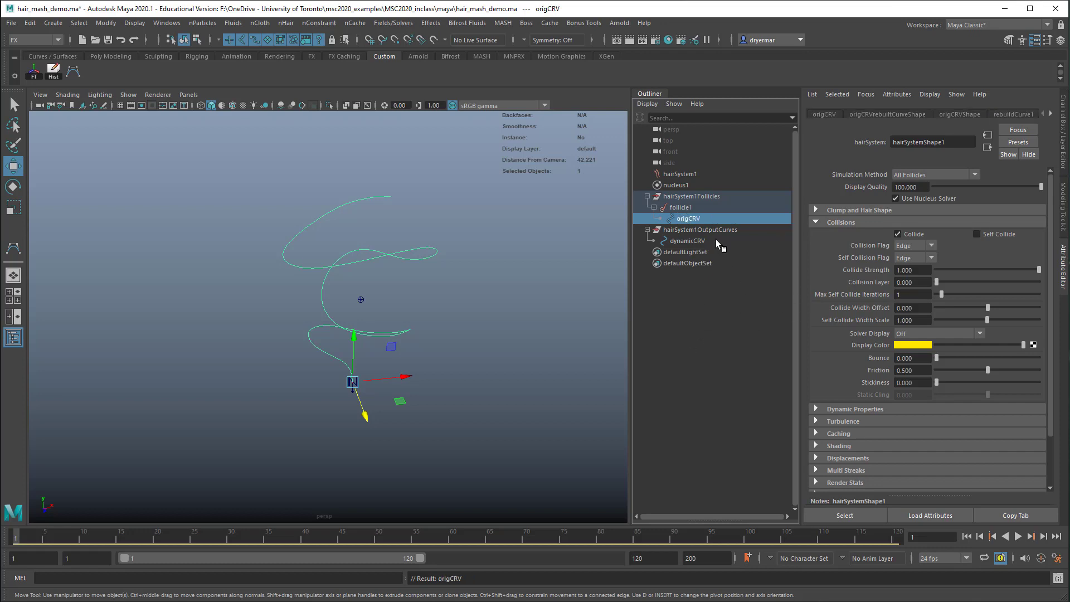
# - Display the follicle's shape attributes and extend the end of the playback range to frame 2000
pyautogui.click(683, 209)
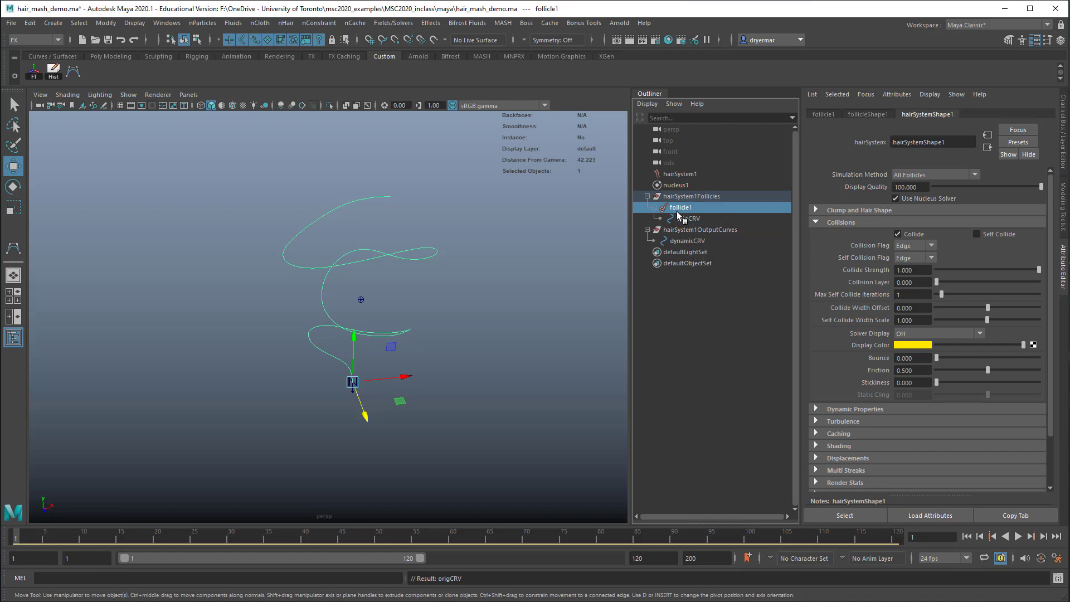
pyautogui.click(869, 115)
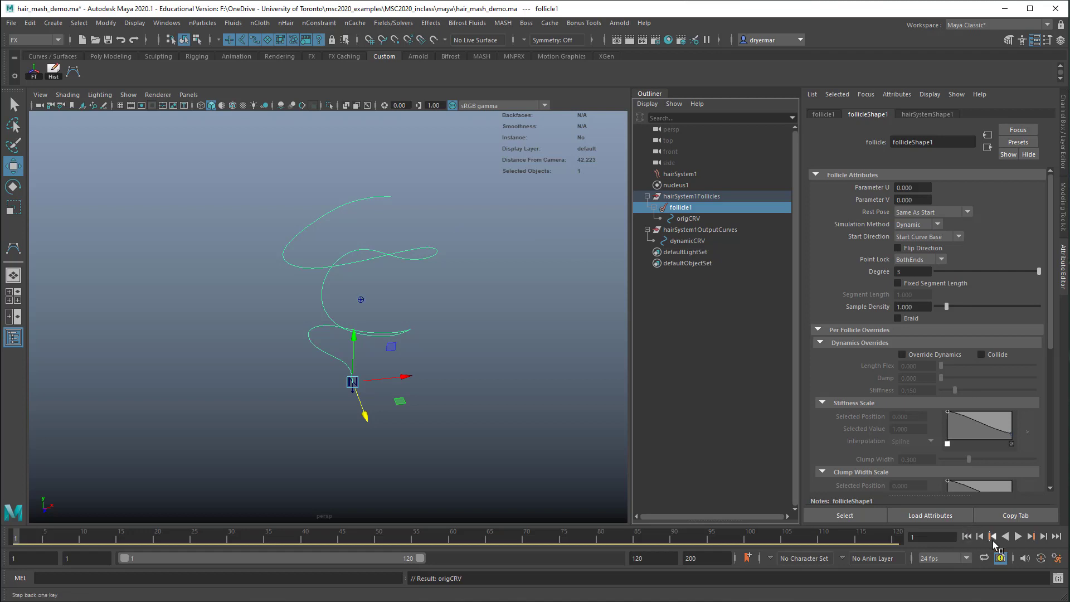
pyautogui.click(668, 557)
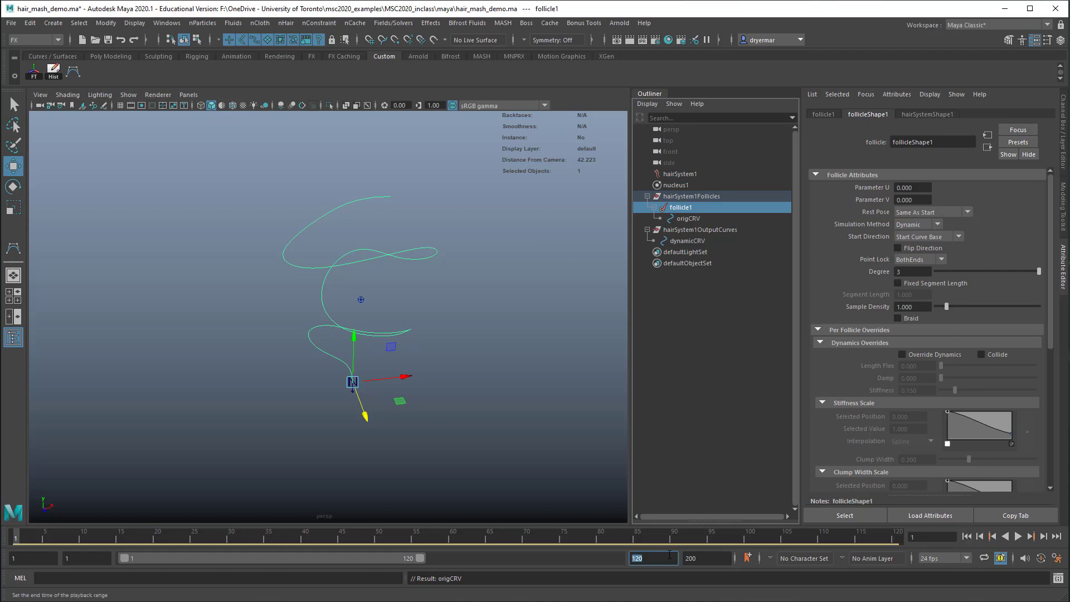
pyautogui.write('2000')
pyautogui.press('Return')
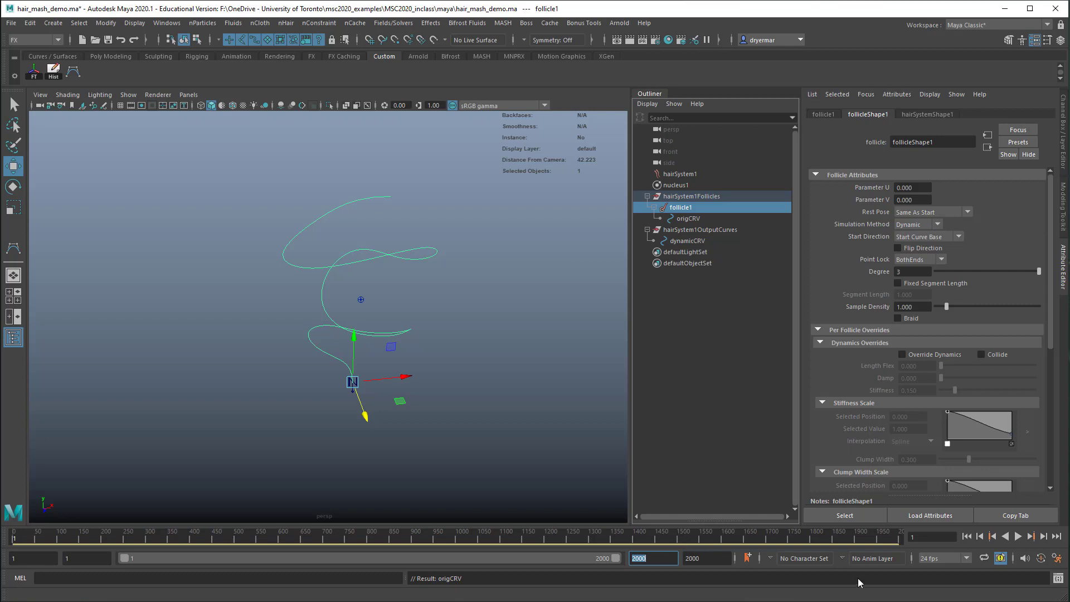
# - Play the simulation and inspect how the dynamic curve moves with both ends locked
pyautogui.click(1018, 536)
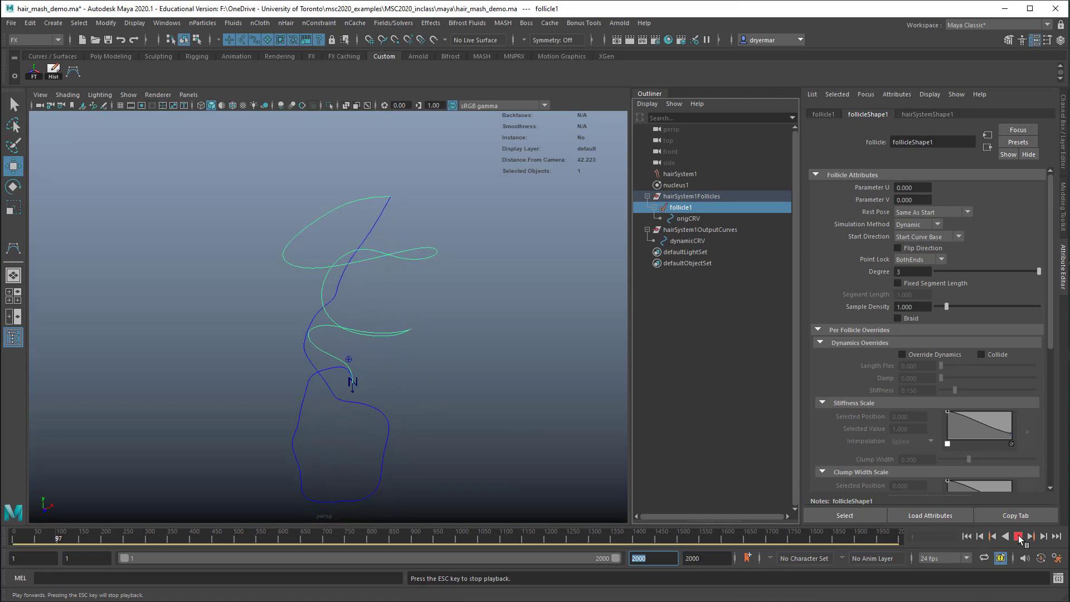
pyautogui.click(1018, 537)
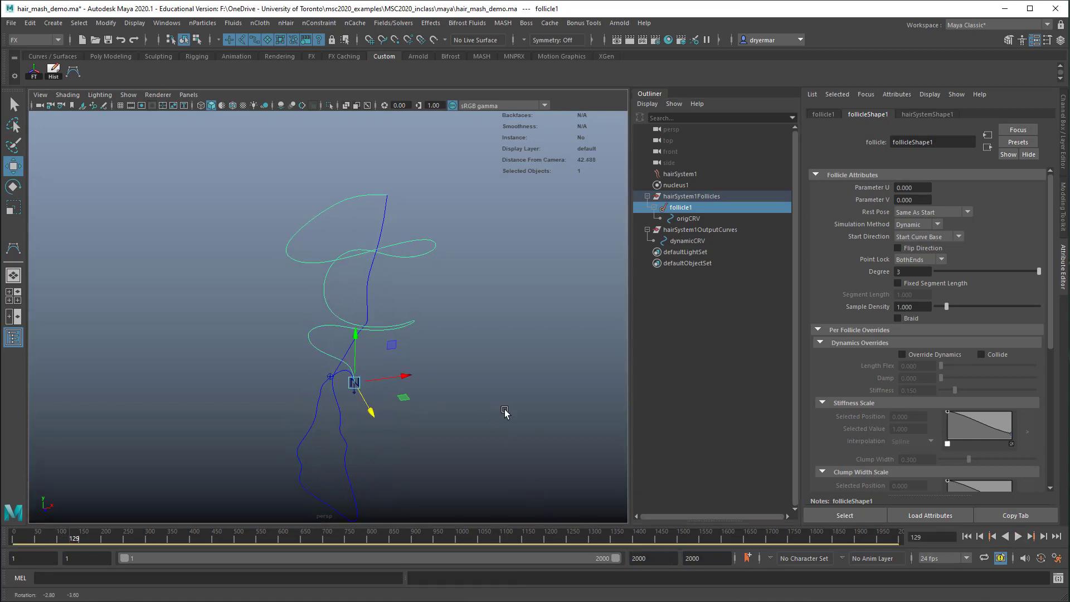
pyautogui.keyDown('alt'); pyautogui.moveTo(505, 412); pyautogui.dragTo(373, 447); pyautogui.keyUp('alt')
# - Set the Point Lock of dynamicCRV's follicle to Base and play the simulation from the start
pyautogui.click(345, 434)
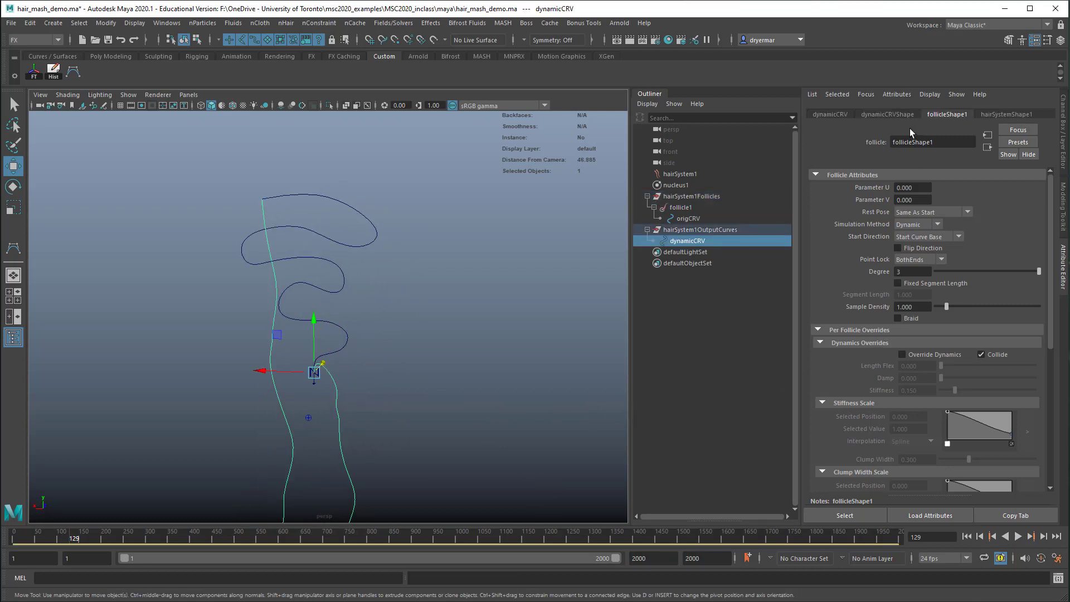
pyautogui.click(909, 260)
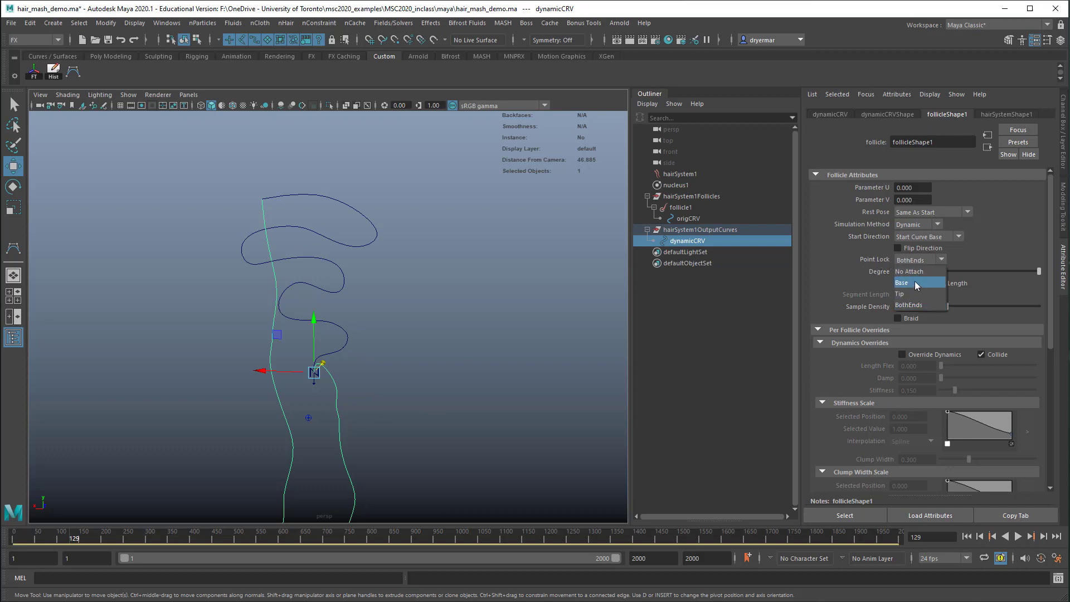
pyautogui.click(967, 536)
pyautogui.click(1018, 537)
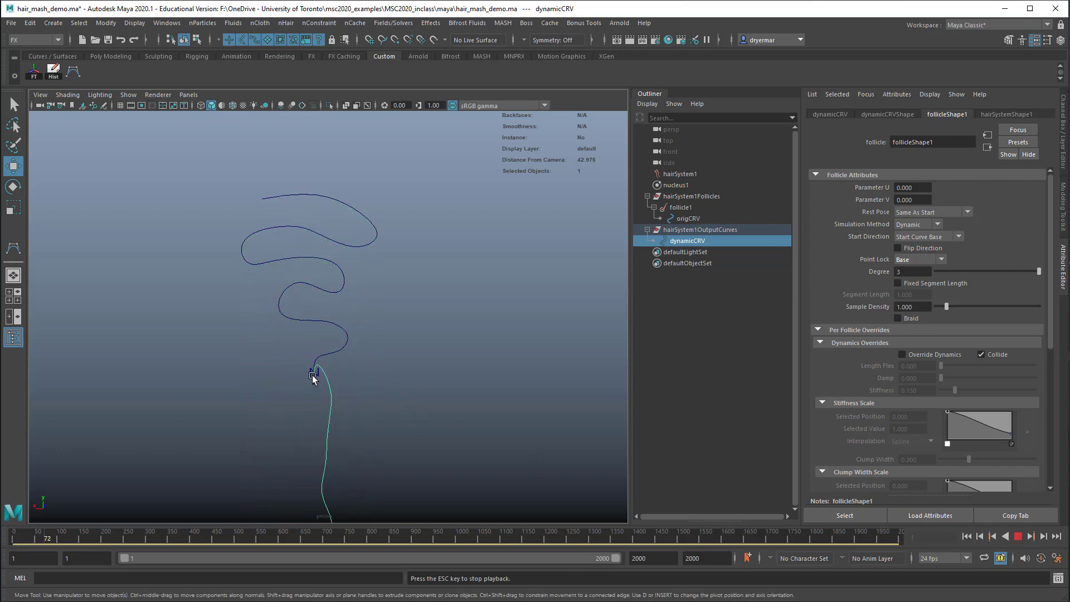
pyautogui.scroll(-5, 351, 405)
pyautogui.keyDown('alt'); pyautogui.moveTo(321, 342); pyautogui.dragTo(338, 237, button='middle'); pyautogui.keyUp('alt')
# - Stop the simulation, rewind it to the first frame and save the scene
pyautogui.click(967, 537)
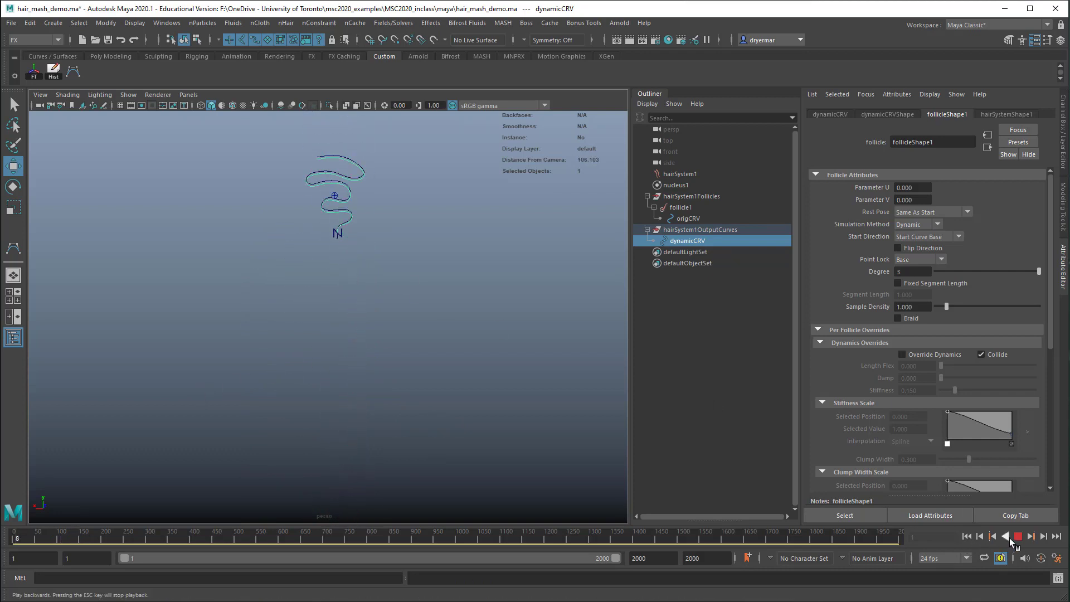
pyautogui.click(1018, 536)
pyautogui.click(967, 537)
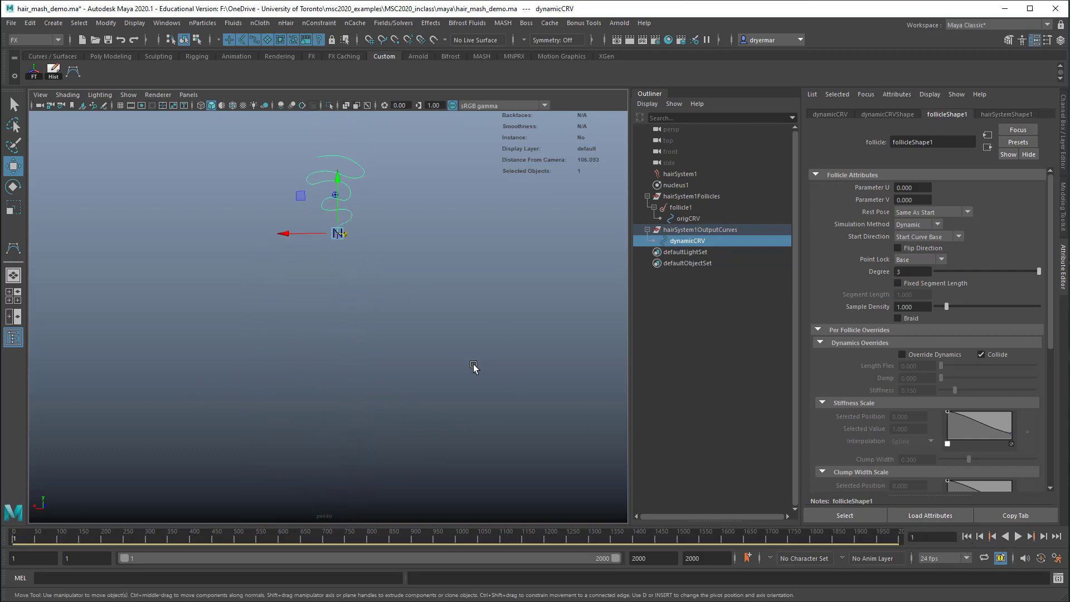
pyautogui.keyDown('alt'); pyautogui.moveTo(475, 368); pyautogui.dragTo(440, 383); pyautogui.keyUp('alt')
pyautogui.hotkey('ctrl', 's')
pyautogui.scroll(4, 423, 371)
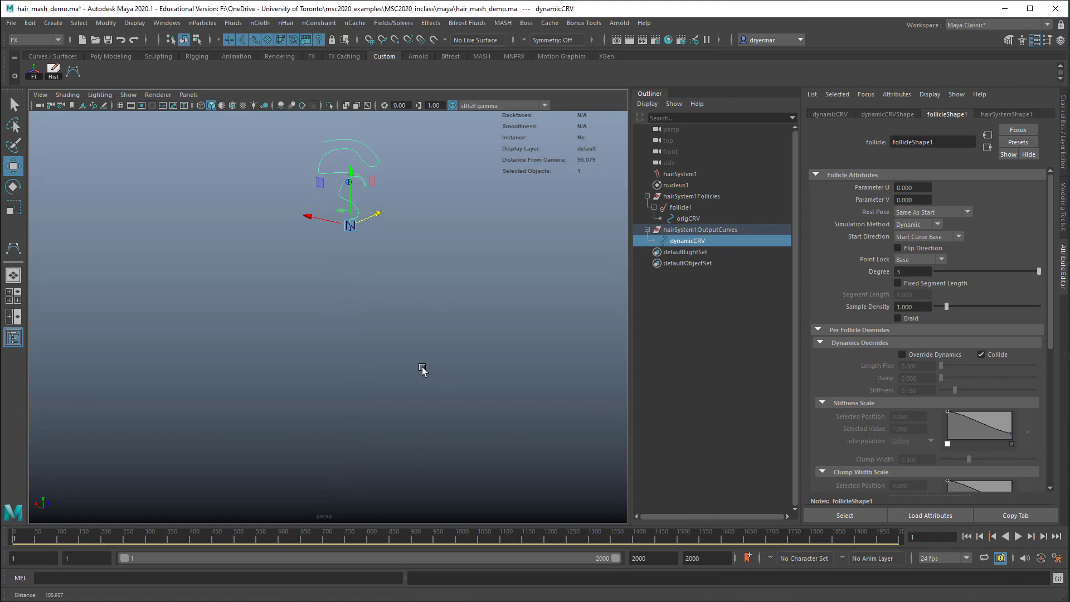
pyautogui.keyDown('alt'); pyautogui.moveTo(474, 345); pyautogui.dragTo(471, 468, button='middle'); pyautogui.keyUp('alt')
pyautogui.keyDown('alt'); pyautogui.moveTo(470, 468); pyautogui.dragTo(397, 383); pyautogui.keyUp('alt')
pyautogui.keyDown('alt'); pyautogui.moveTo(403, 357); pyautogui.dragTo(400, 370, button='middle'); pyautogui.keyUp('alt')
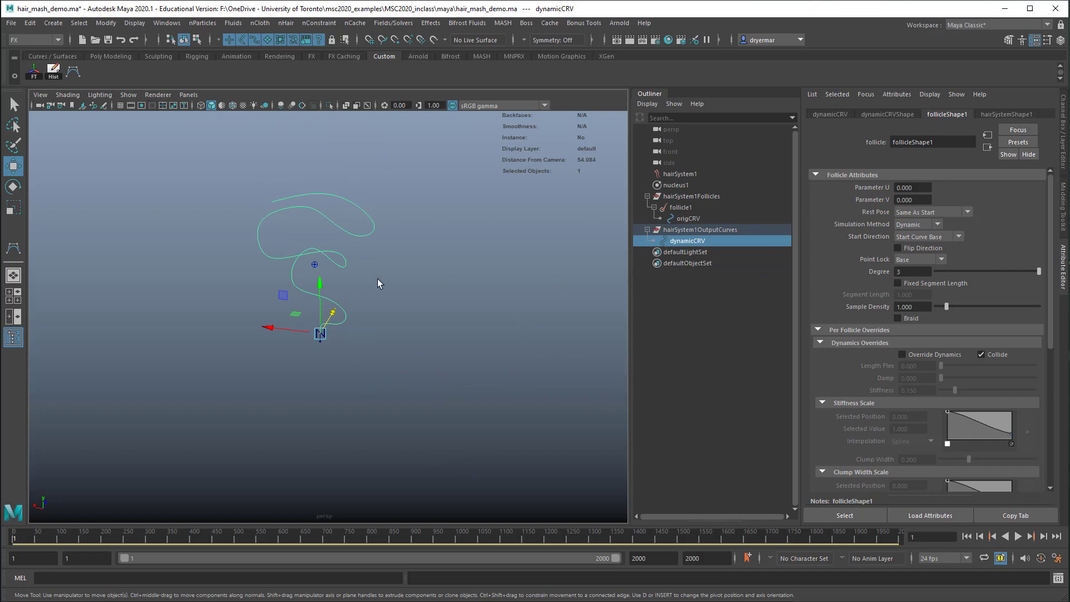
# - Enable Ignore Solver Gravity in the dynamic forces of hairSystem1 and play the simulation to check the curve
pyautogui.click(699, 174)
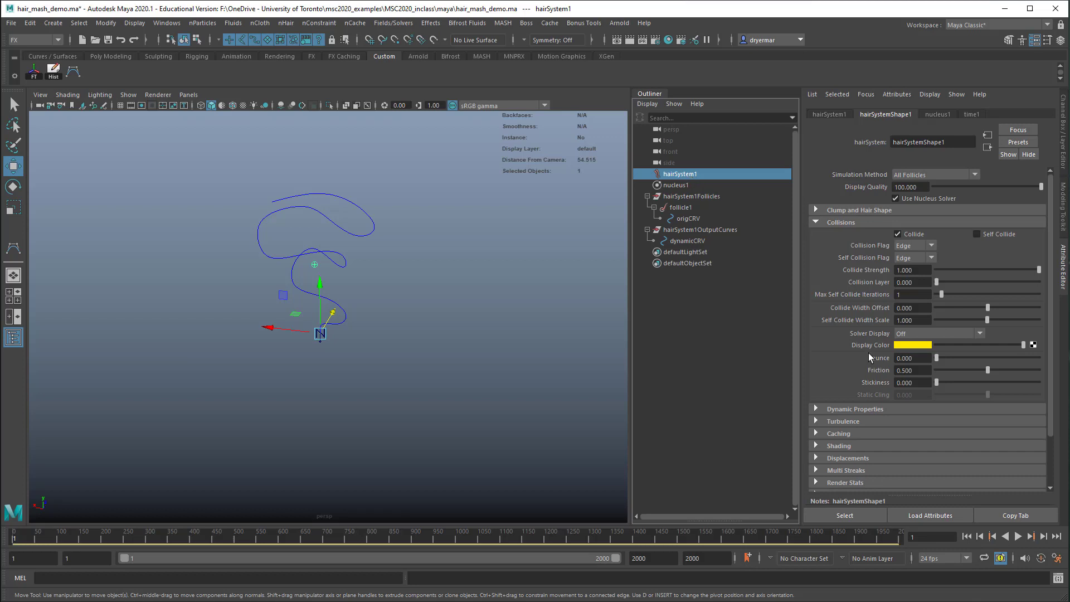
pyautogui.click(856, 409)
pyautogui.scroll(-10, 847, 362)
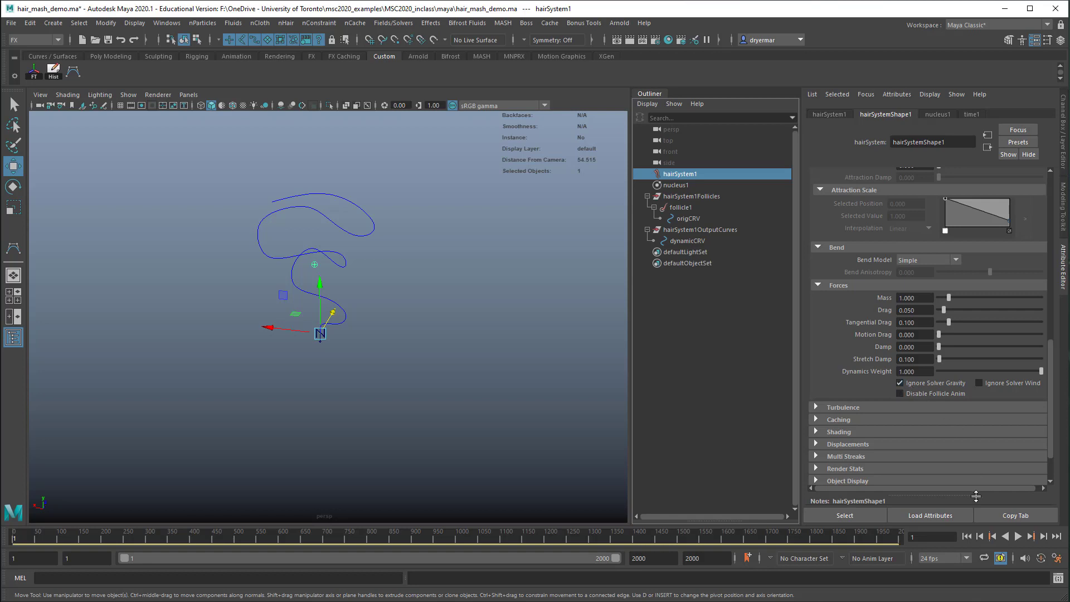
pyautogui.click(1018, 537)
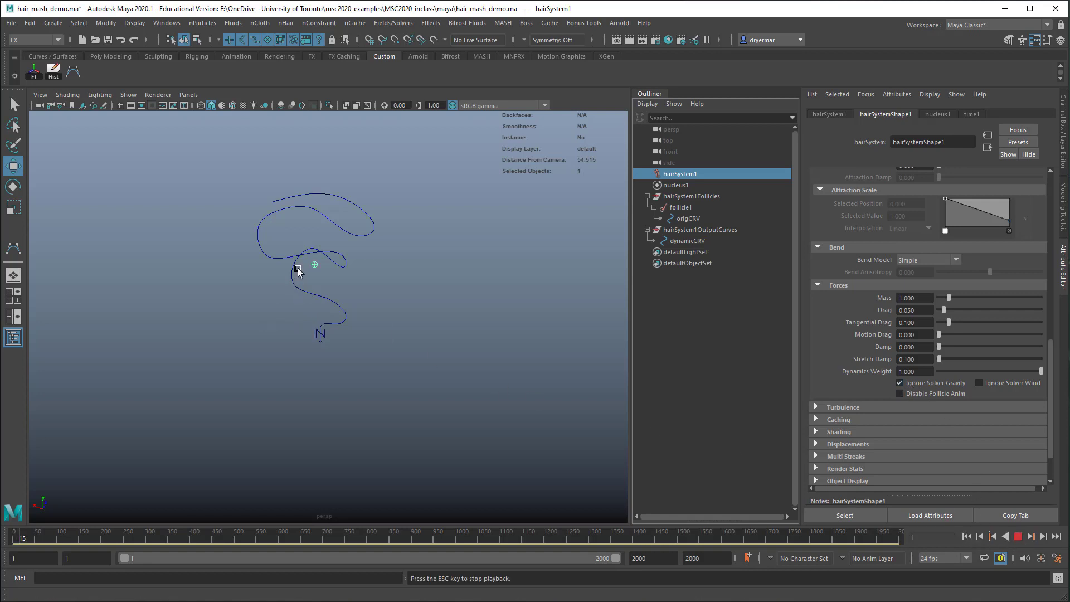
pyautogui.click(1017, 536)
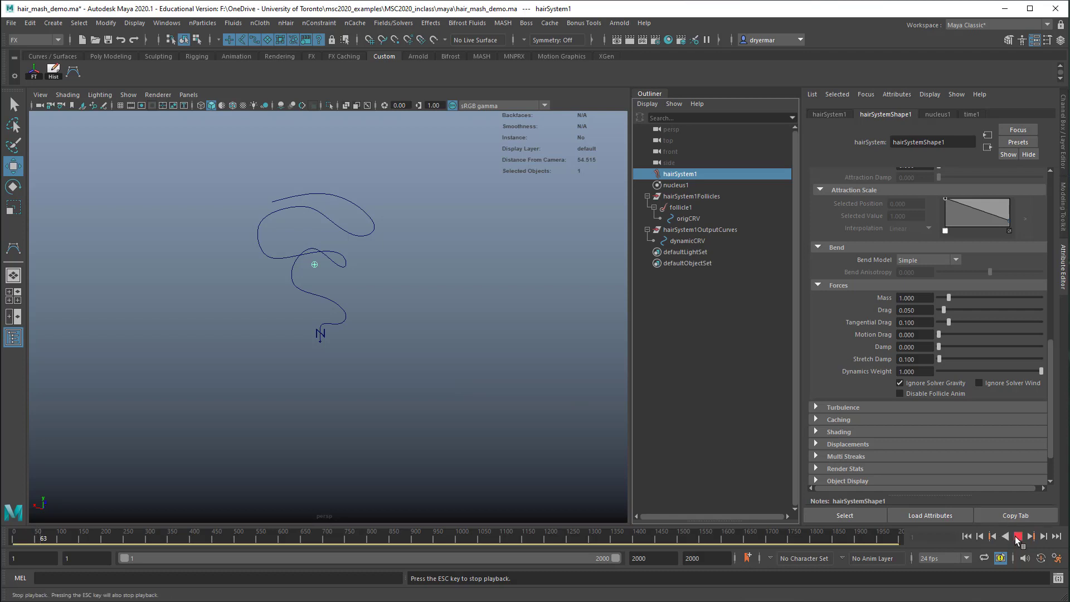
pyautogui.scroll(3, 439, 325)
pyautogui.keyDown('alt'); pyautogui.moveTo(440, 325); pyautogui.dragTo(491, 355); pyautogui.keyUp('alt')
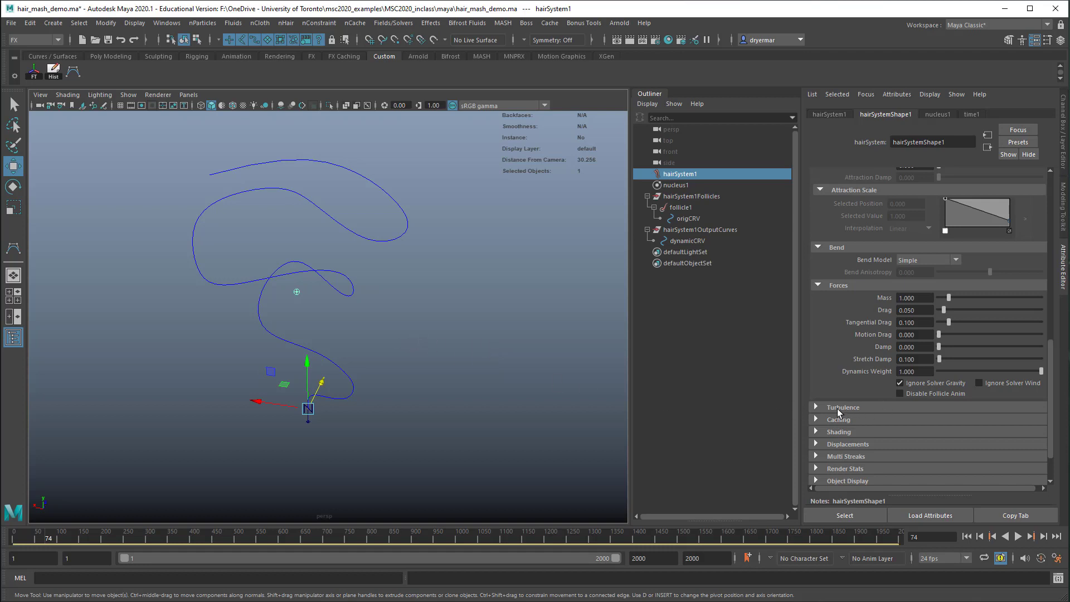
# - Set the hair system's turbulence intensity to about 0.705 and play the simulation to check the curve's motion
pyautogui.click(816, 406)
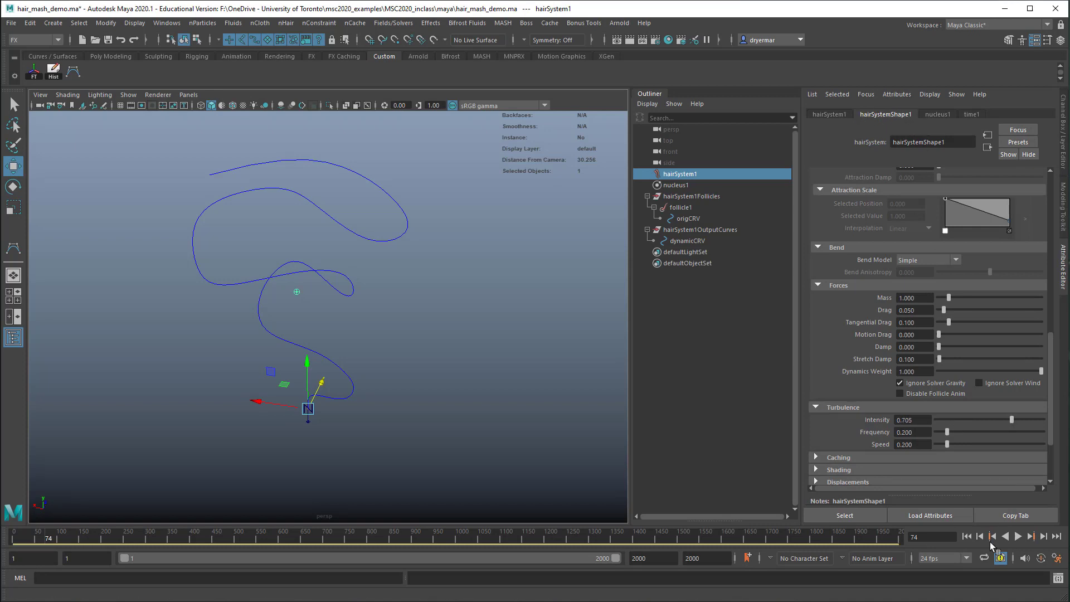
pyautogui.click(1017, 536)
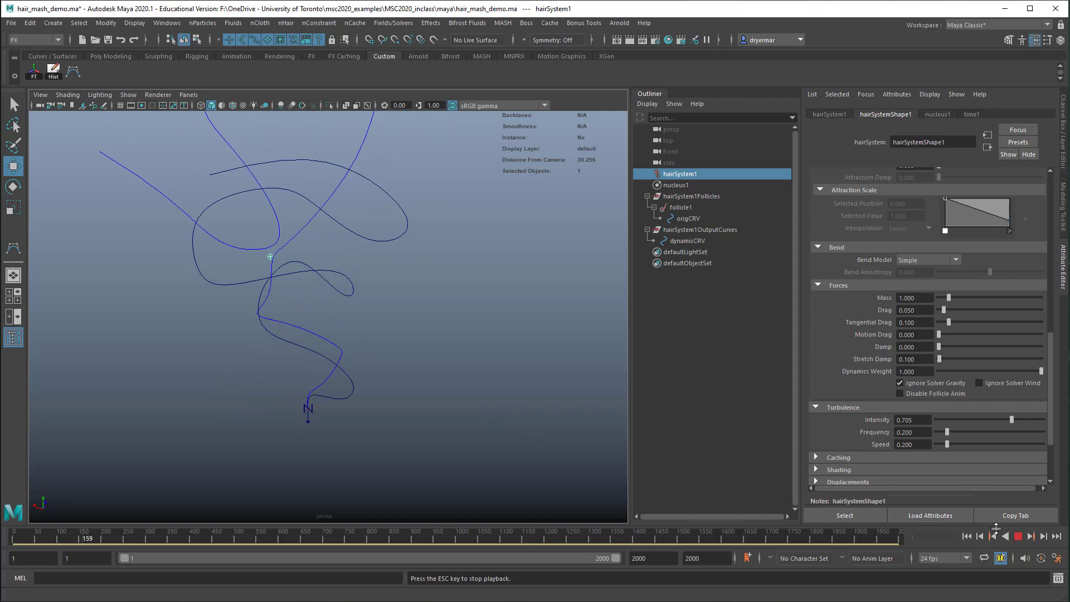
pyautogui.press('Escape')
pyautogui.keyDown('alt'); pyautogui.moveTo(454, 370); pyautogui.dragTo(301, 341); pyautogui.keyUp('alt')
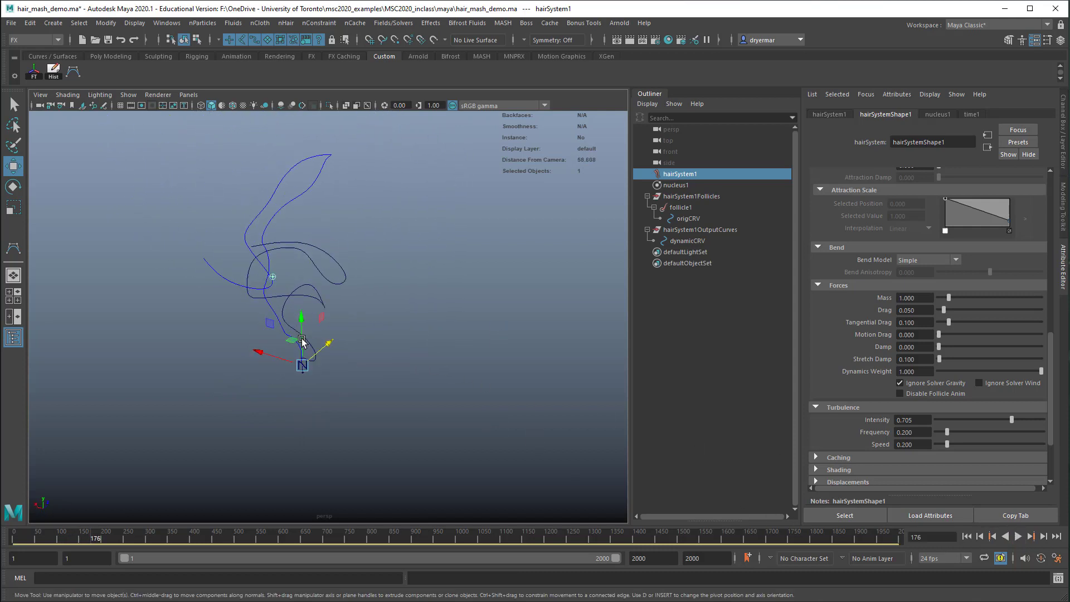
pyautogui.moveTo(439, 343)
pyautogui.keyDown('alt'); pyautogui.mouseDown()
pyautogui.moveTo(412, 321)
pyautogui.moveTo(444, 332)
pyautogui.mouseUp(); pyautogui.keyUp('alt')
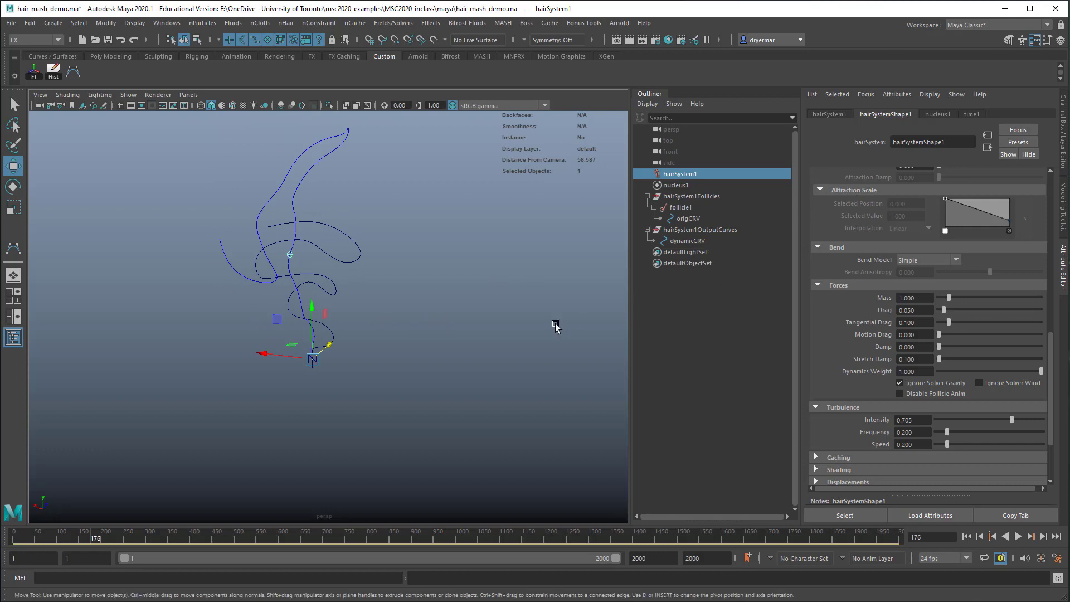
# - Raise the hair system's Start Curve Attract to 1 and replay the simulation from the first frame
pyautogui.scroll(3, 861, 211)
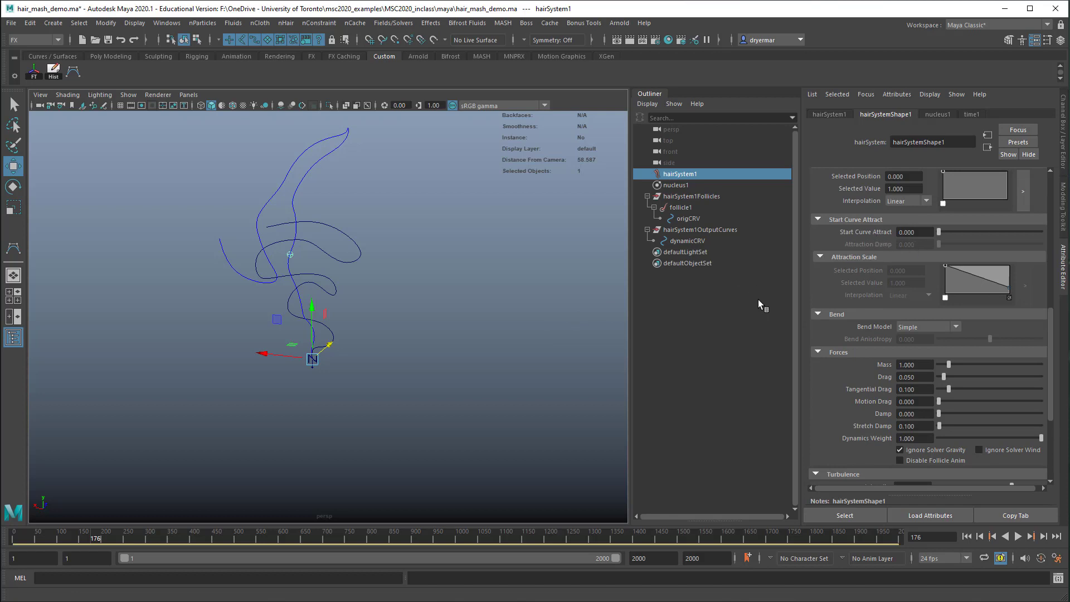
pyautogui.moveTo(939, 232); pyautogui.dragTo(1057, 234)
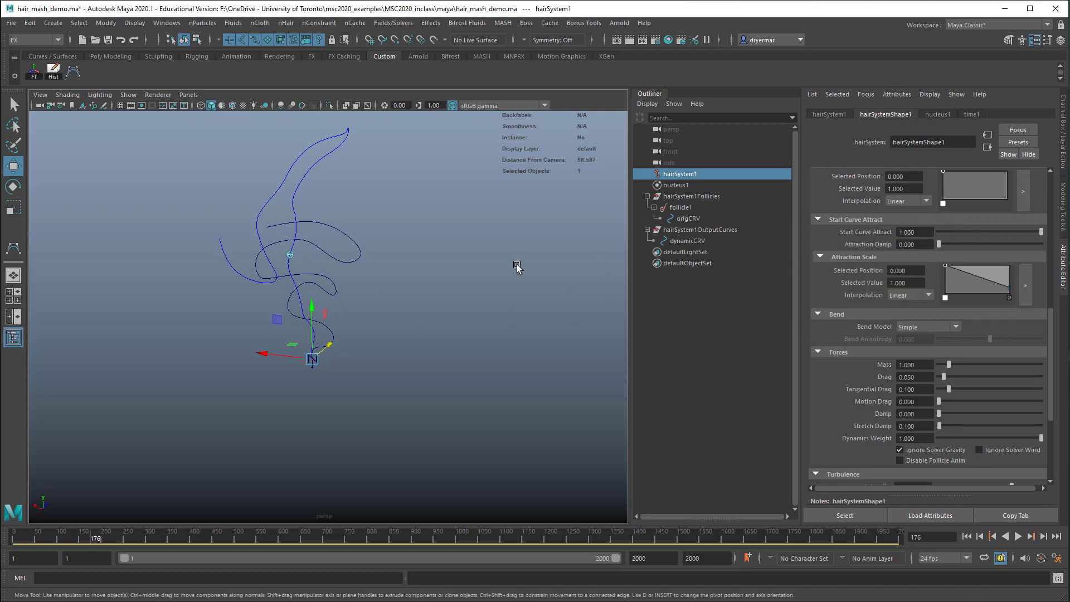
pyautogui.click(967, 536)
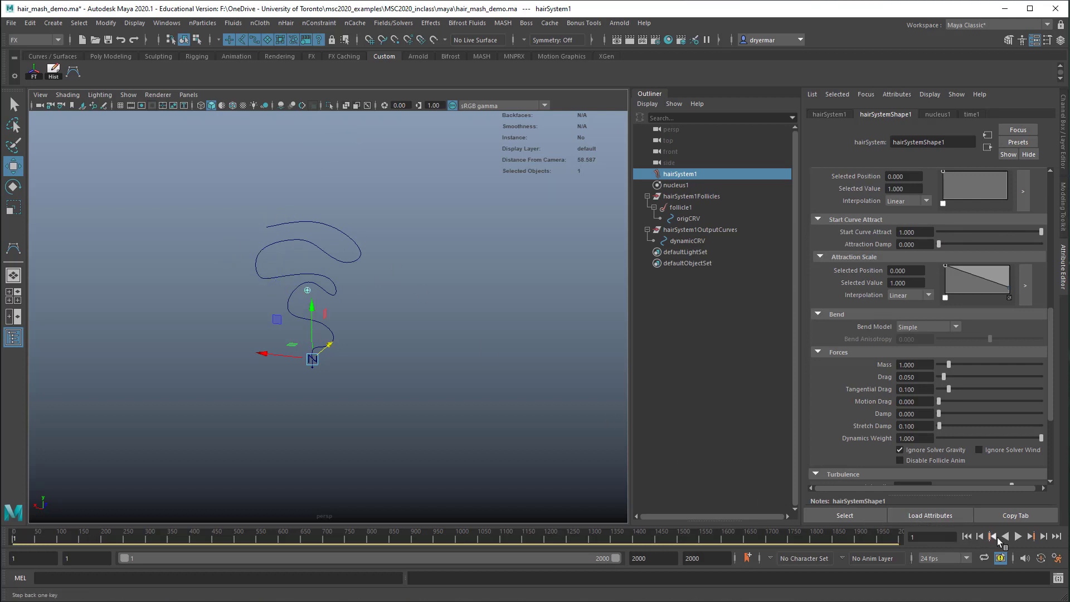
pyautogui.click(1018, 537)
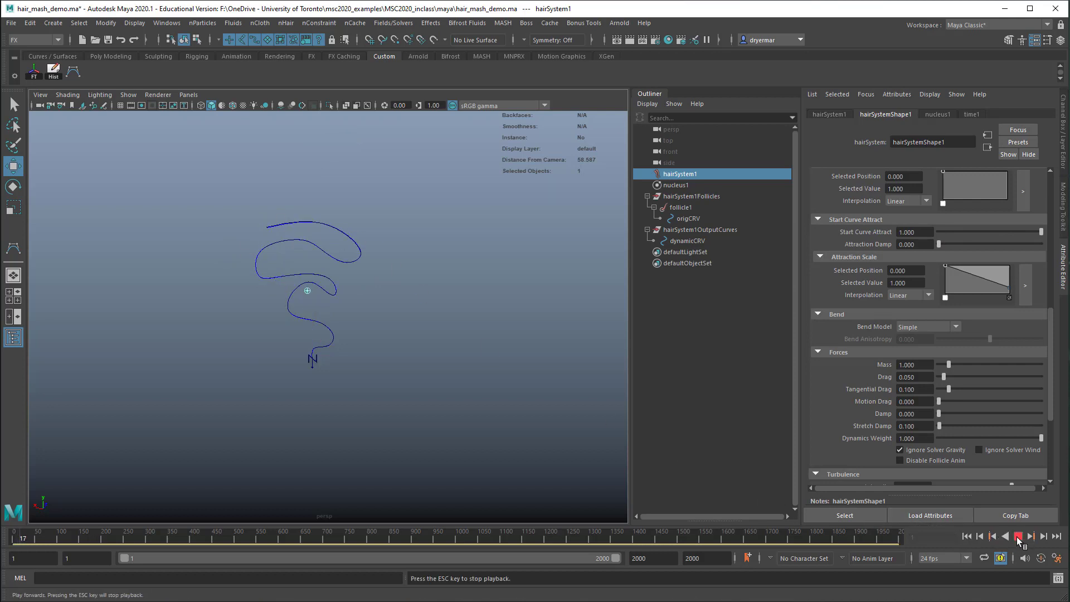
pyautogui.click(1017, 536)
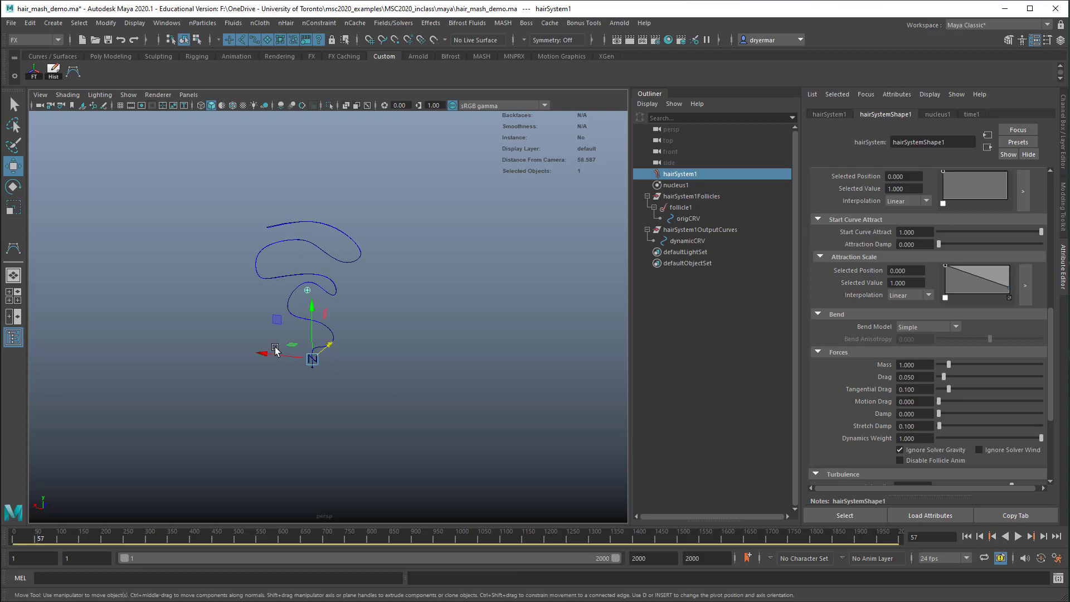
pyautogui.scroll(8, 442, 310)
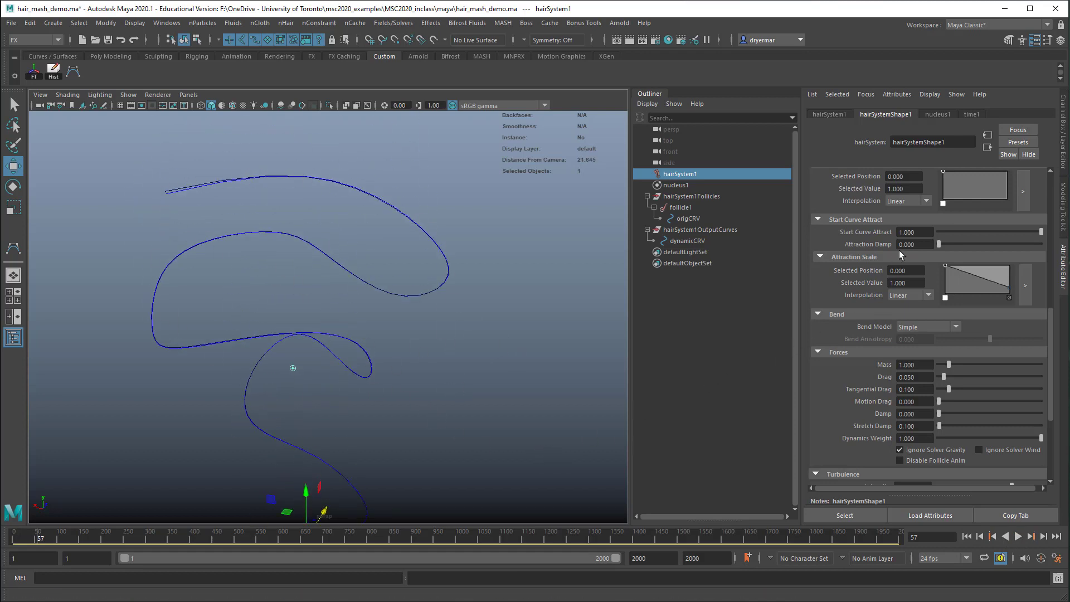
# - Enlarge the Attraction Scale ramp and move its end point to value 0 at position about 0.268
pyautogui.click(916, 232)
pyautogui.click(1024, 284)
pyautogui.moveTo(496, 479); pyautogui.dragTo(577, 199)
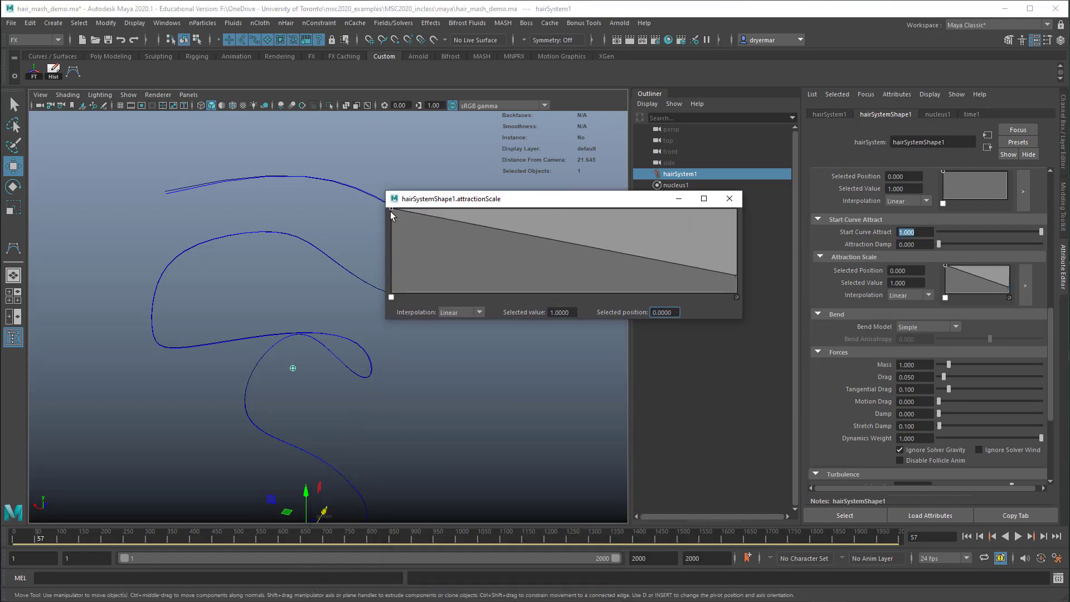
pyautogui.keyDown('alt'); pyautogui.moveTo(374, 448); pyautogui.dragTo(310, 321, button='middle'); pyautogui.keyUp('alt')
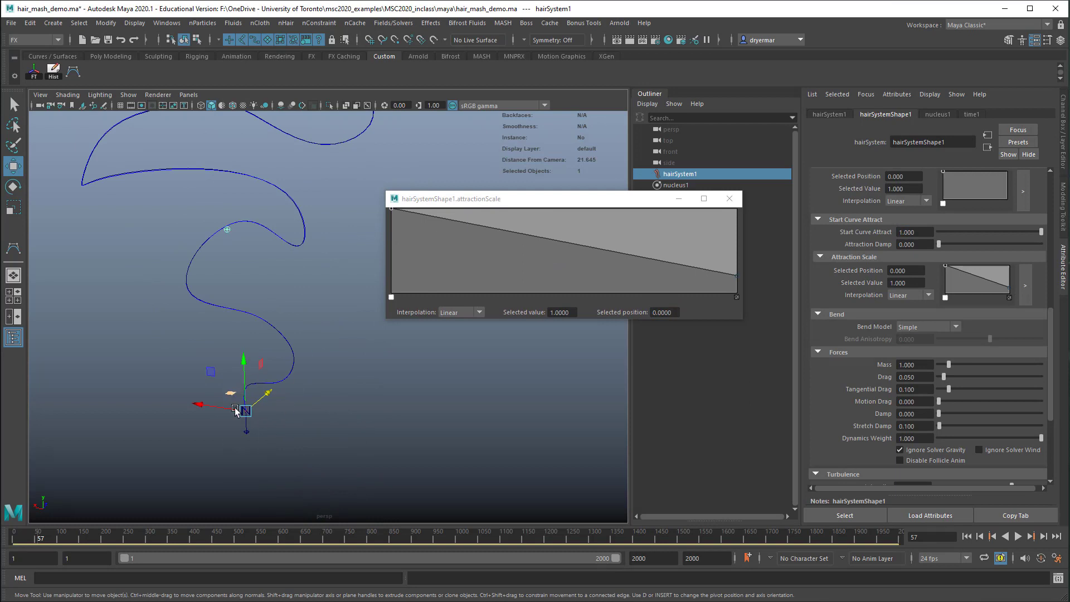
pyautogui.keyDown('alt'); pyautogui.moveTo(365, 352); pyautogui.dragTo(359, 400, button='middle'); pyautogui.keyUp('alt')
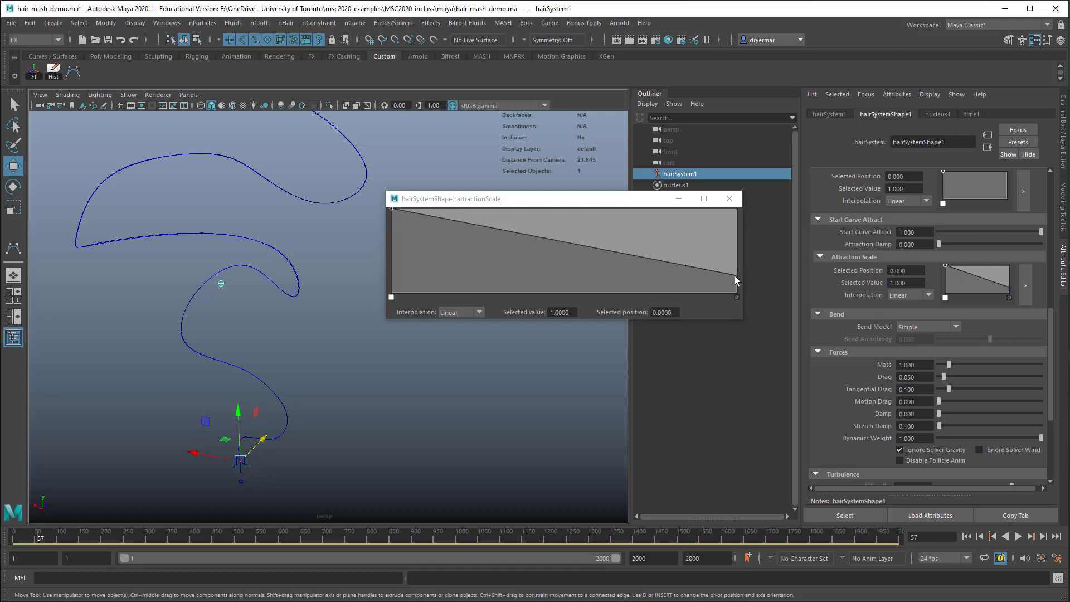
pyautogui.moveTo(734, 276); pyautogui.dragTo(483, 322)
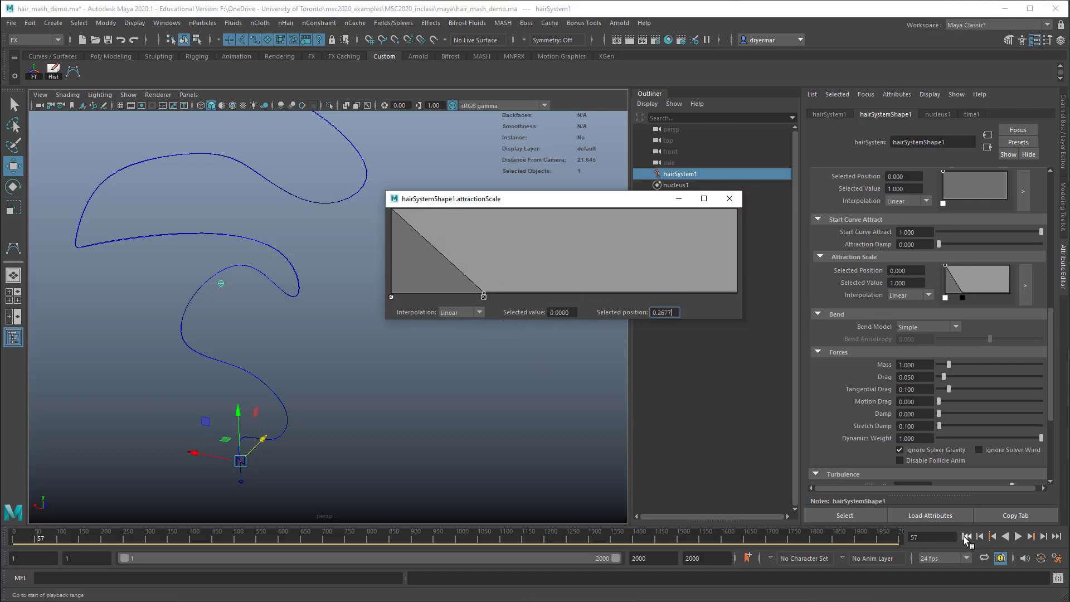
# - Replay the simulation from the first frame to check how the Attraction Scale ramp affects the curve
pyautogui.click(966, 537)
pyautogui.click(1018, 537)
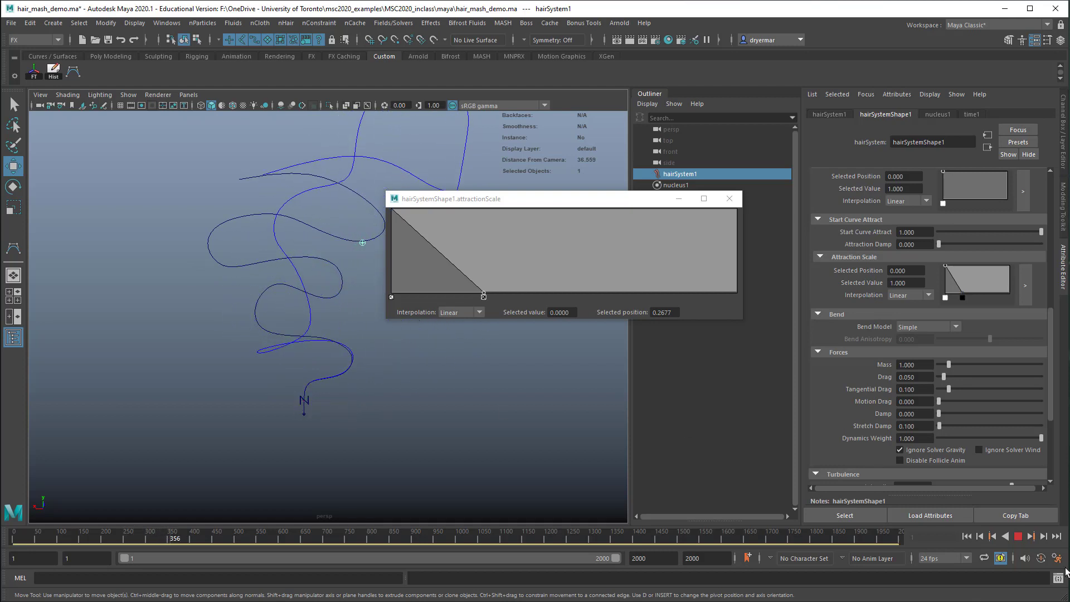
pyautogui.click(991, 529)
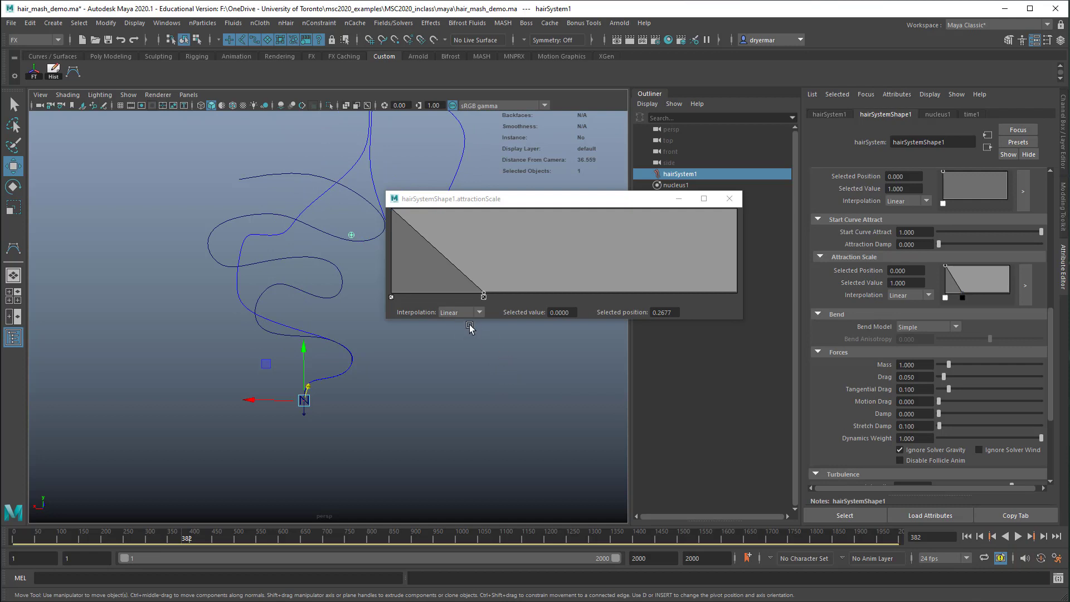
# - Close the enlarged ramp, lower the hair system's turbulence intensity to about 0.253, and replay the simulation from the start
pyautogui.scroll(-5, 891, 446)
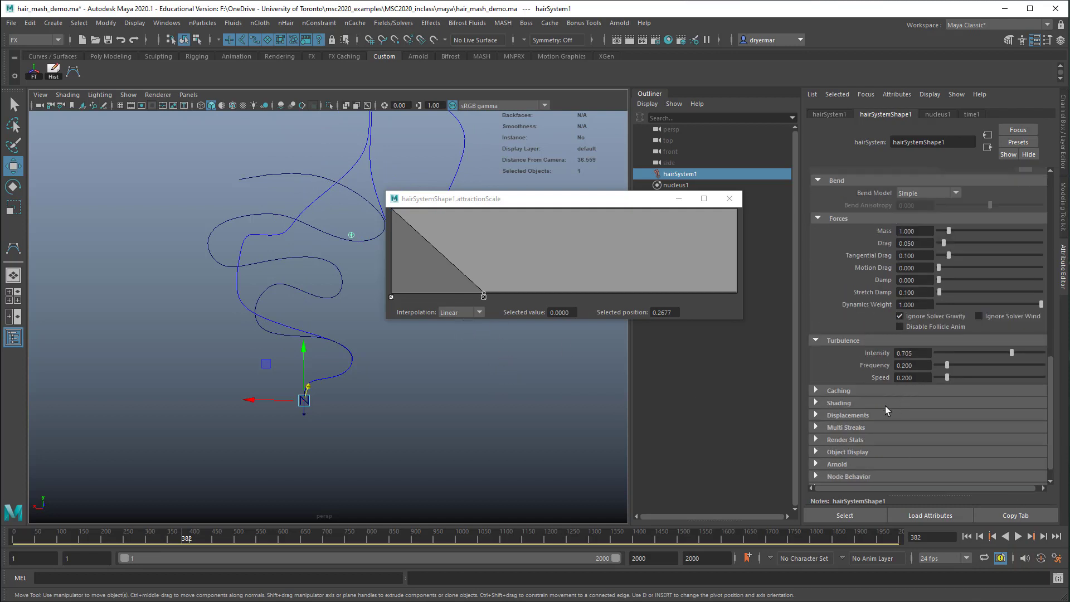
pyautogui.click(735, 203)
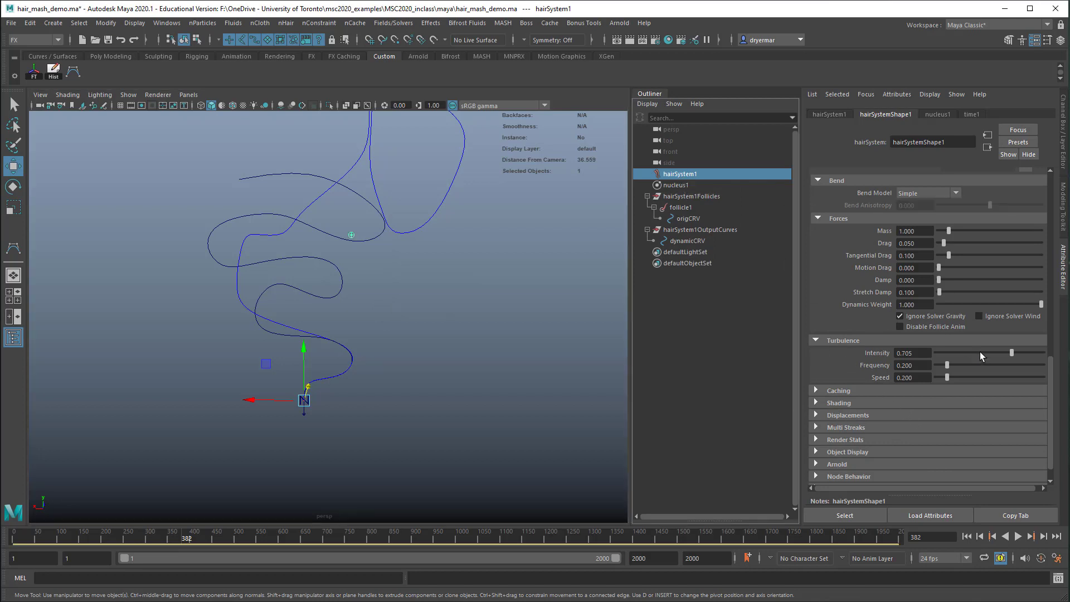
pyautogui.click(967, 537)
pyautogui.click(1018, 536)
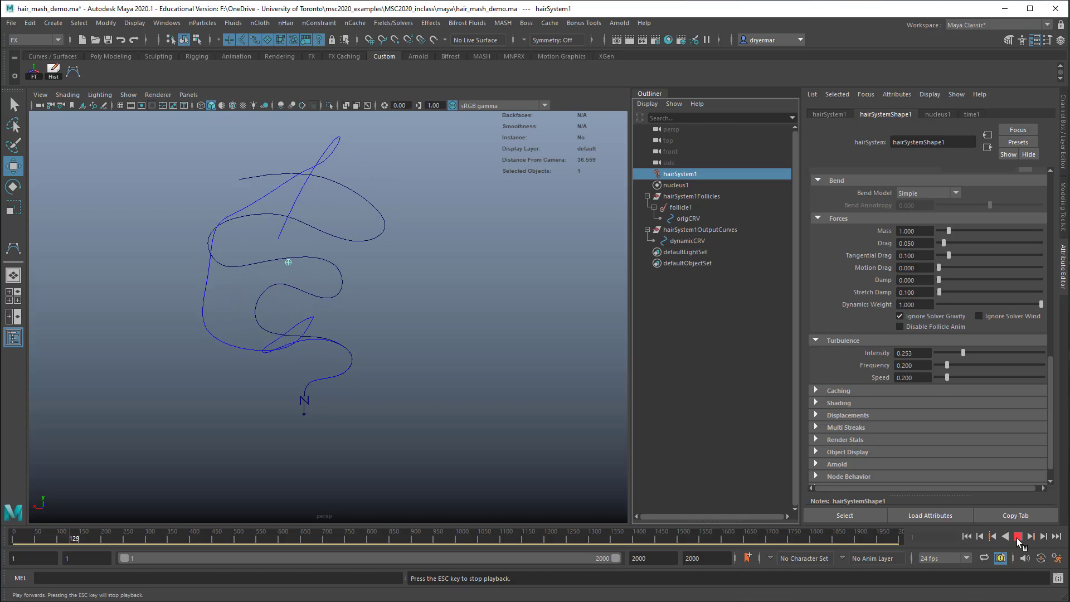
pyautogui.click(1018, 536)
# - Create an air field with dynamicCRV selected, using magnitude 5, attenuation 1, direction Y 1 and speed 0.5, and close its options
pyautogui.keyDown('alt'); pyautogui.moveTo(471, 476); pyautogui.dragTo(331, 375); pyautogui.keyUp('alt')
pyautogui.keyDown('alt'); pyautogui.moveTo(331, 375); pyautogui.dragTo(368, 400, button='middle'); pyautogui.keyUp('alt')
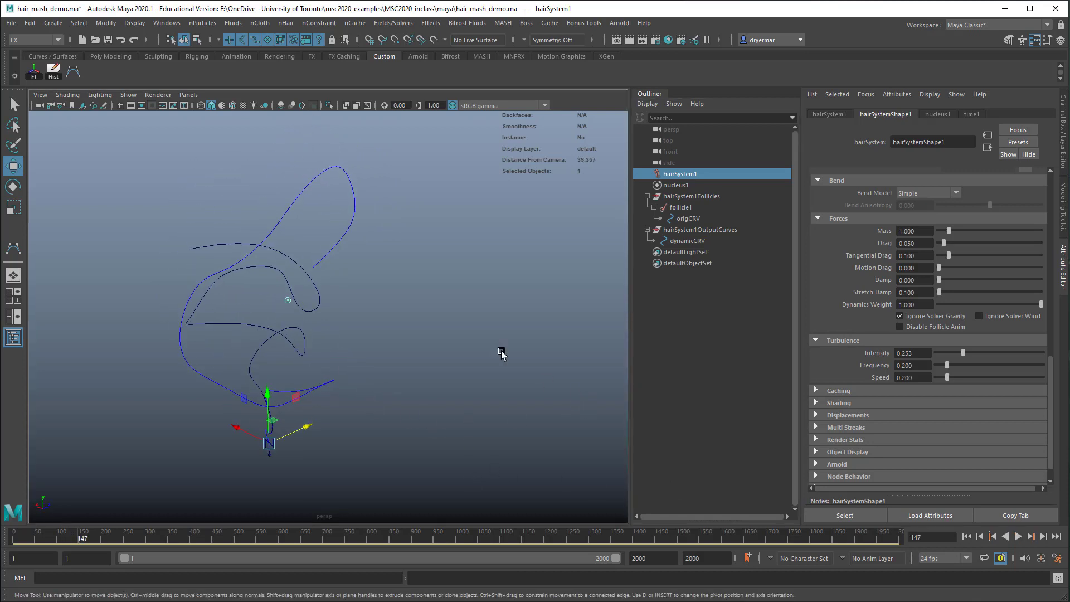
pyautogui.click(301, 196)
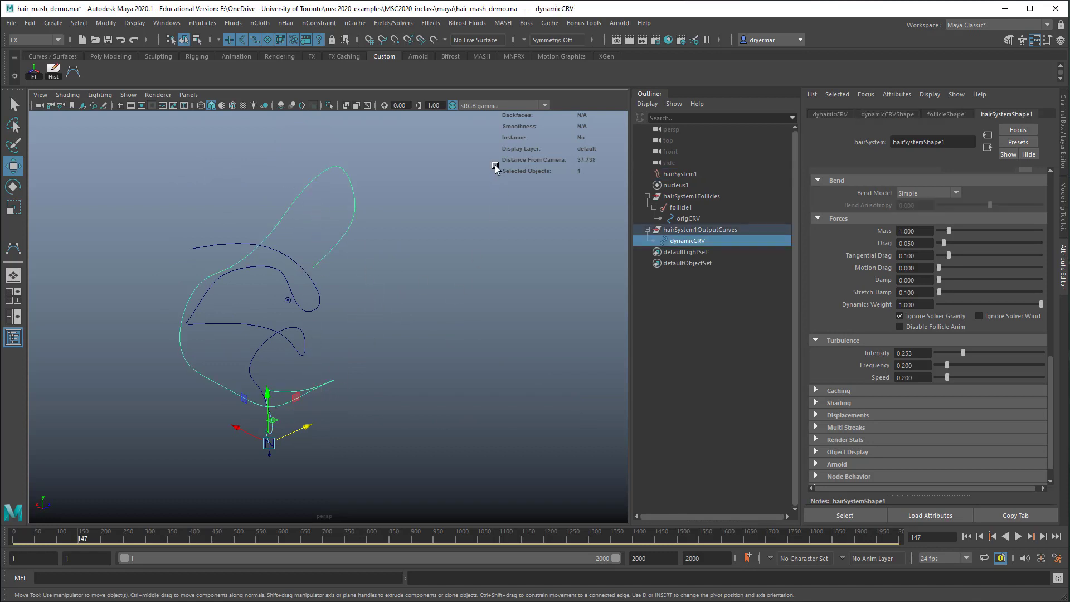
pyautogui.click(385, 23)
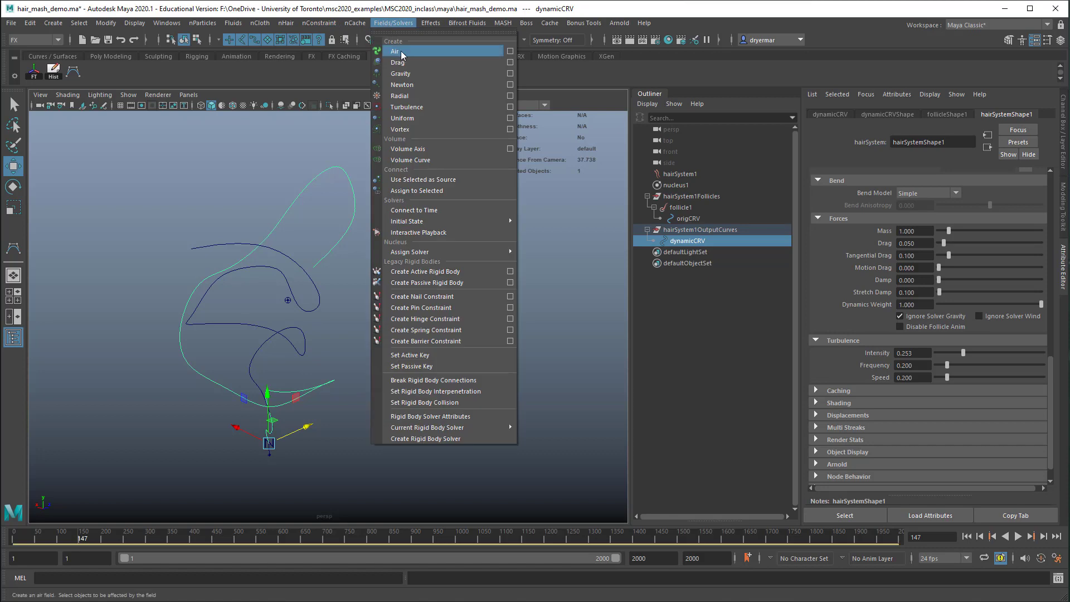
pyautogui.click(511, 52)
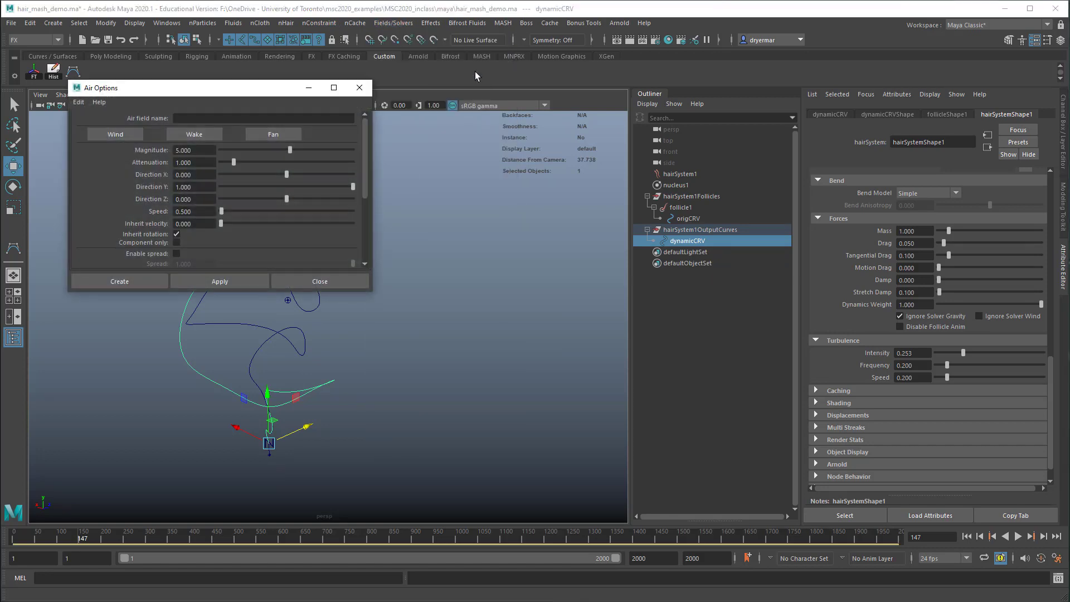
pyautogui.moveTo(243, 91); pyautogui.dragTo(592, 105)
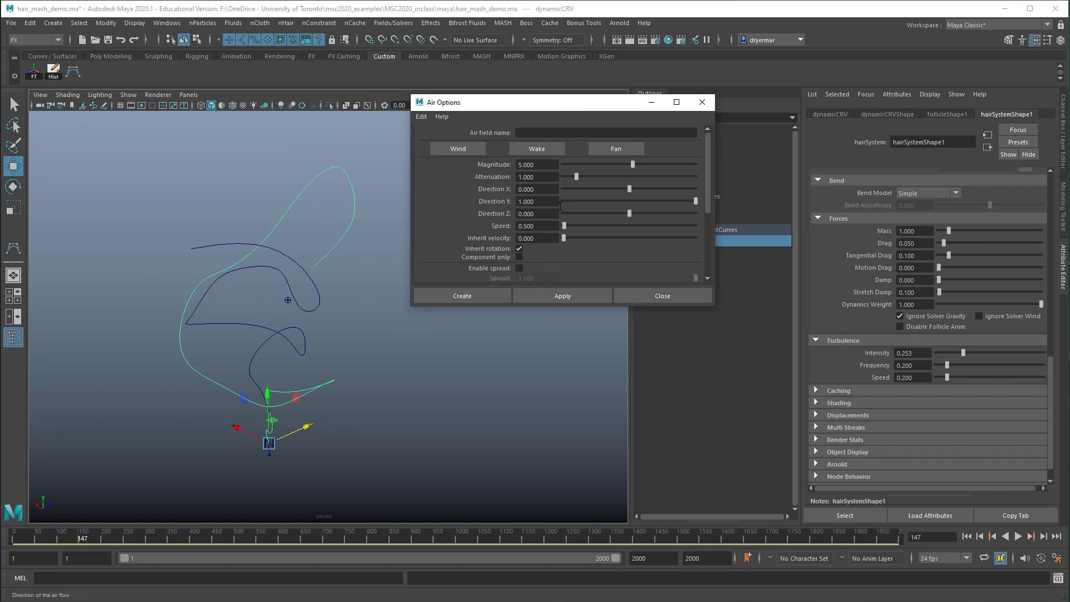
pyautogui.click(531, 202)
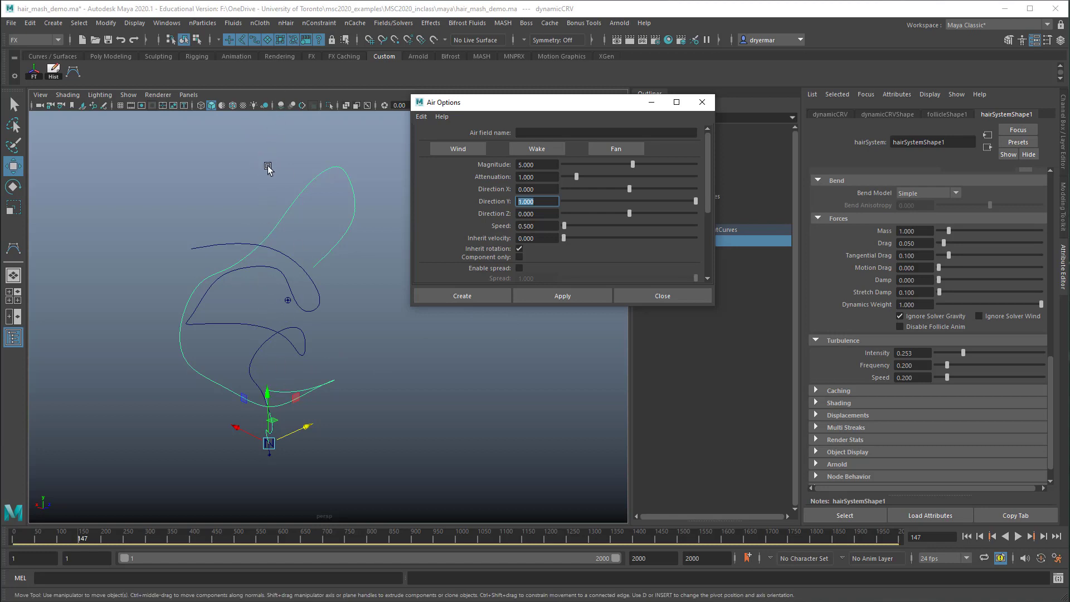
pyautogui.click(462, 296)
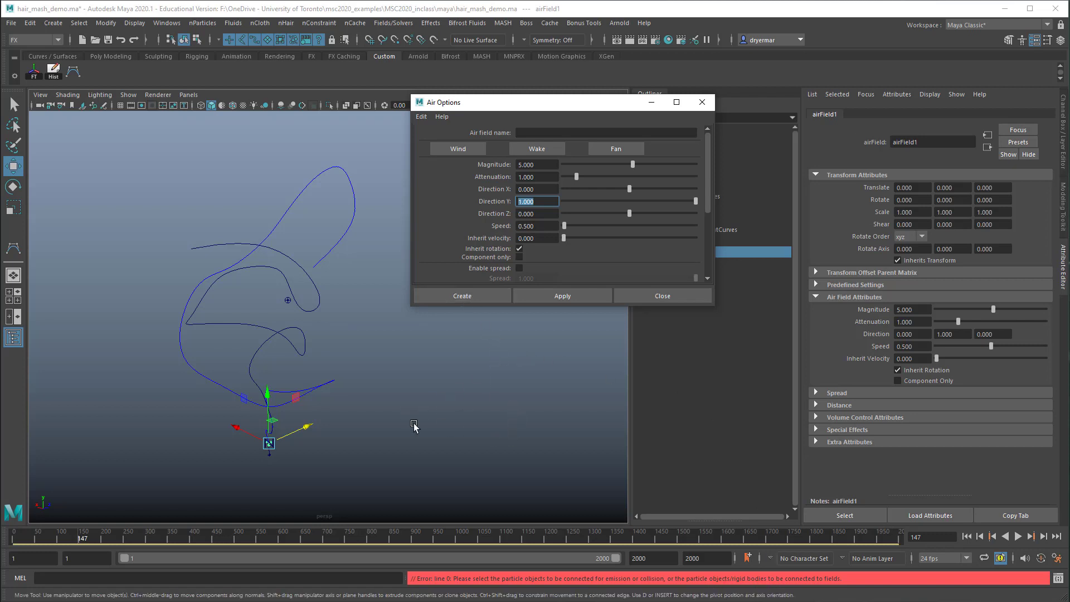
pyautogui.moveTo(497, 101); pyautogui.dragTo(838, 244)
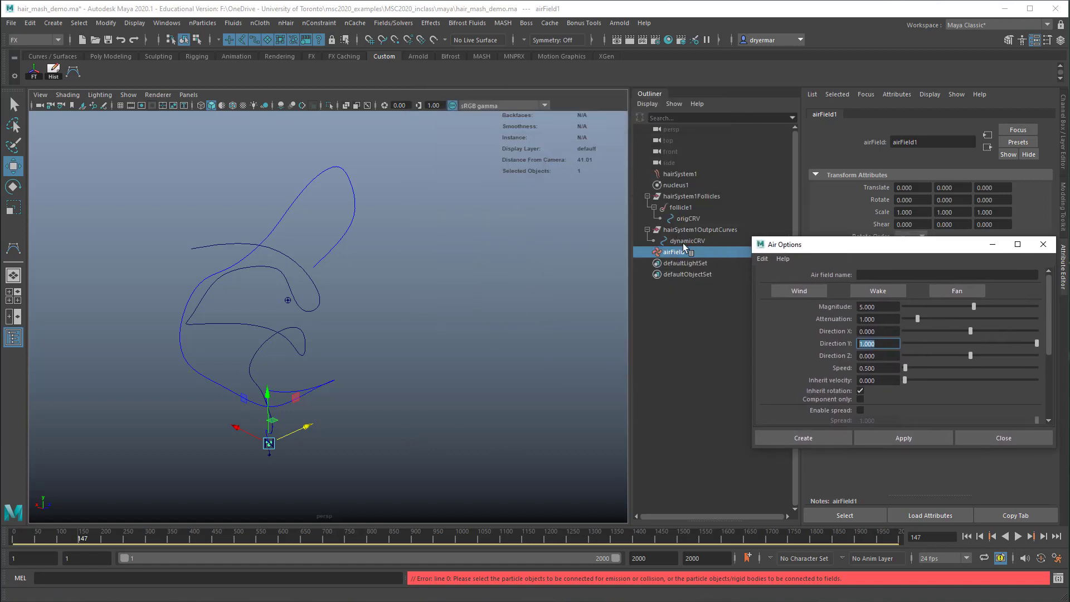
pyautogui.click(668, 251)
pyautogui.click(1044, 245)
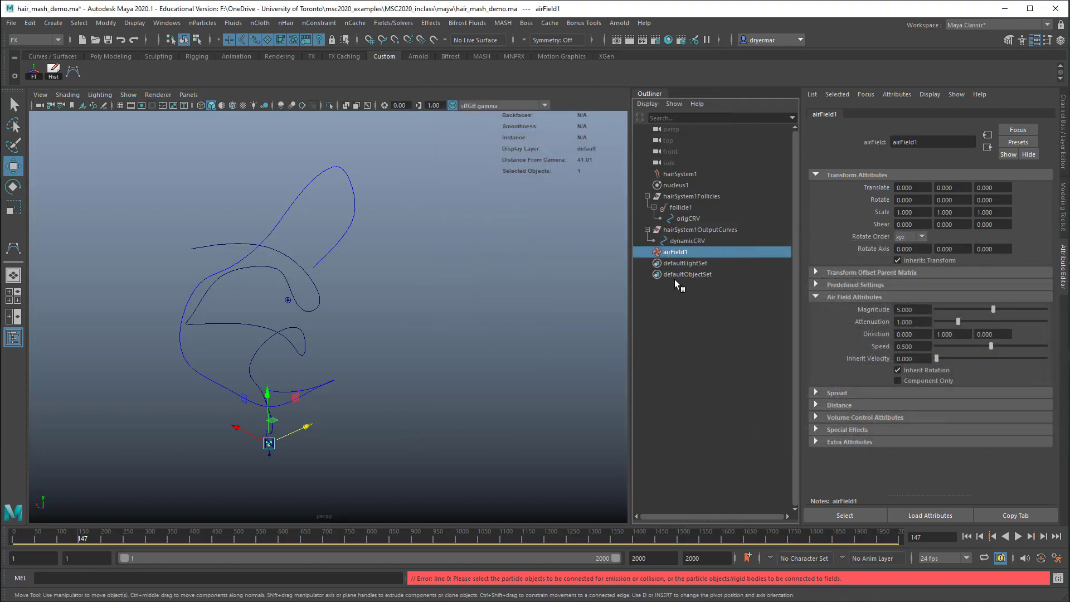
# - Connect airField1 to hairSystem1 in the Dynamic Relationships Editor
pyautogui.click(167, 23)
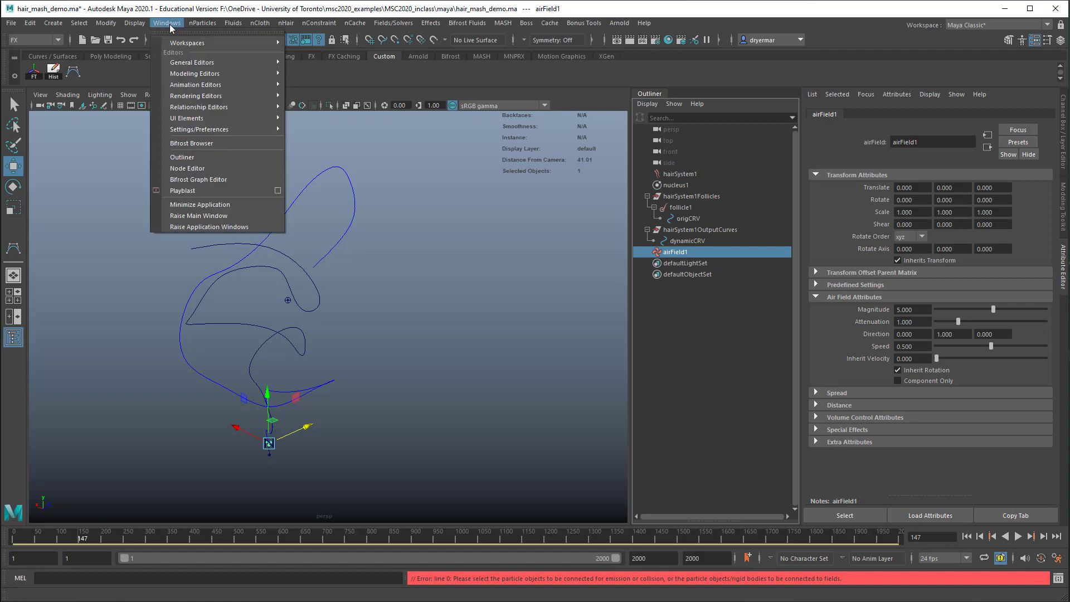
pyautogui.moveTo(183, 111)
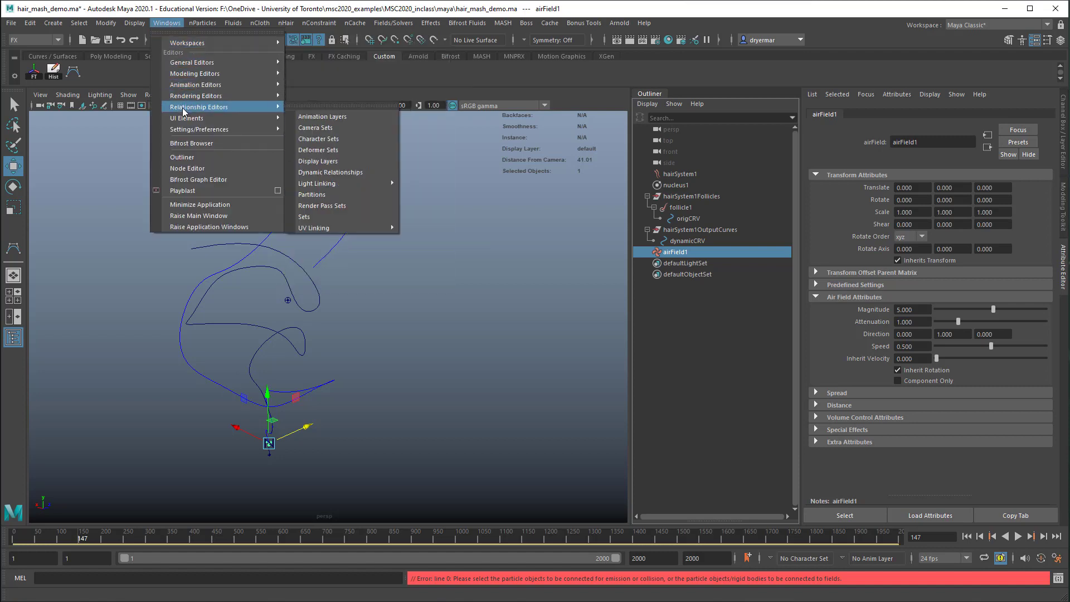
pyautogui.click(313, 172)
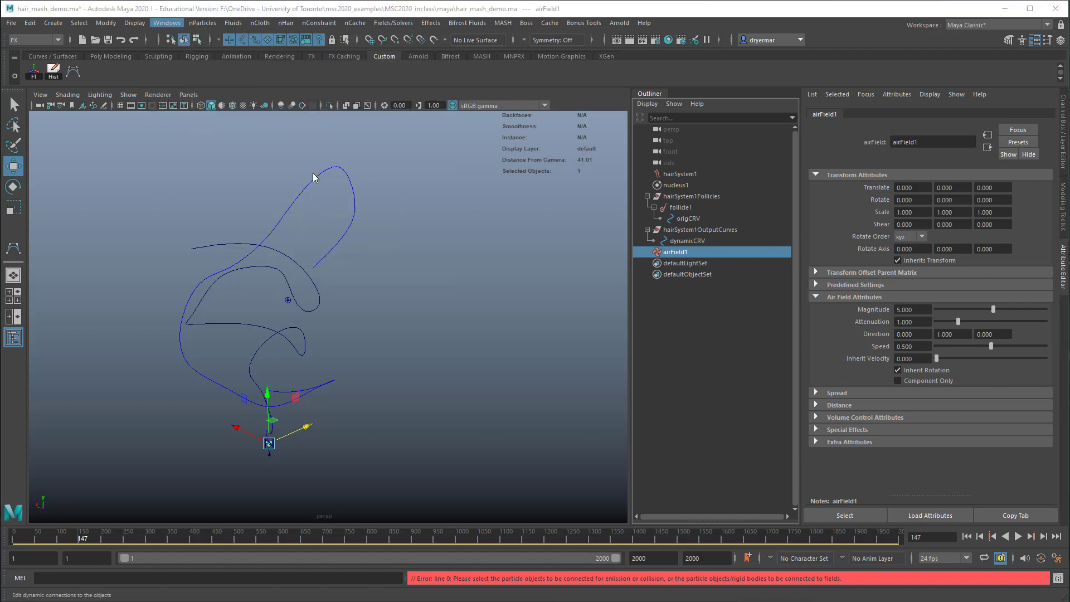
pyautogui.click(401, 191)
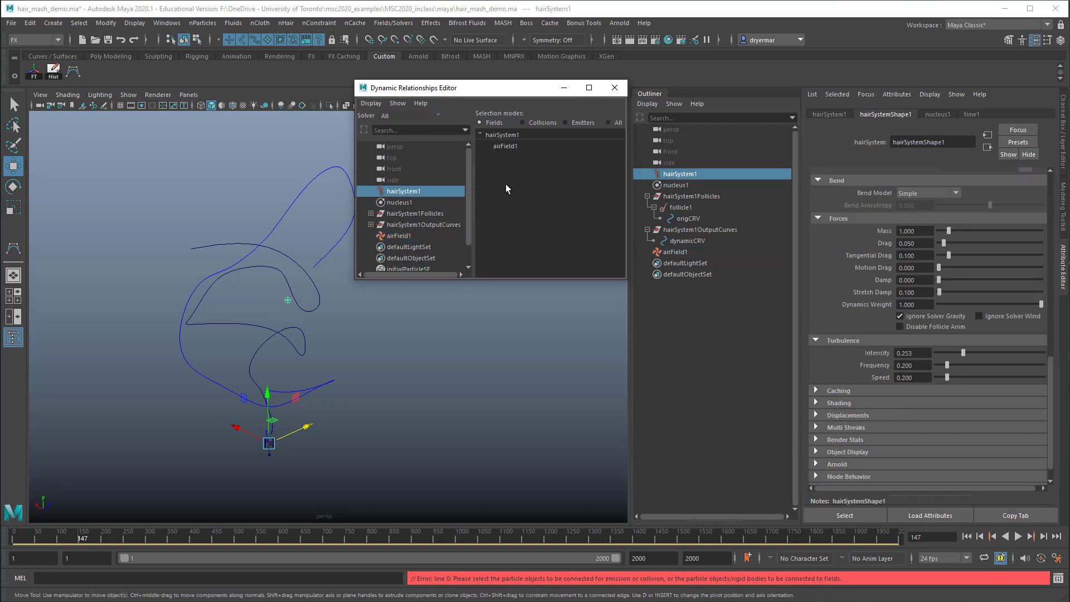
pyautogui.click(505, 147)
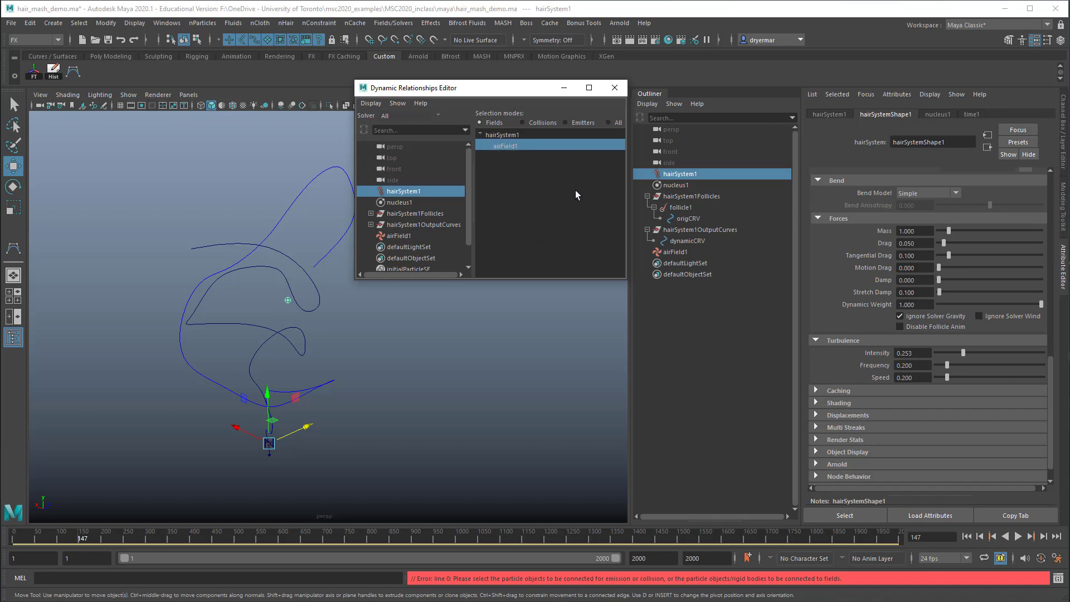
pyautogui.click(615, 88)
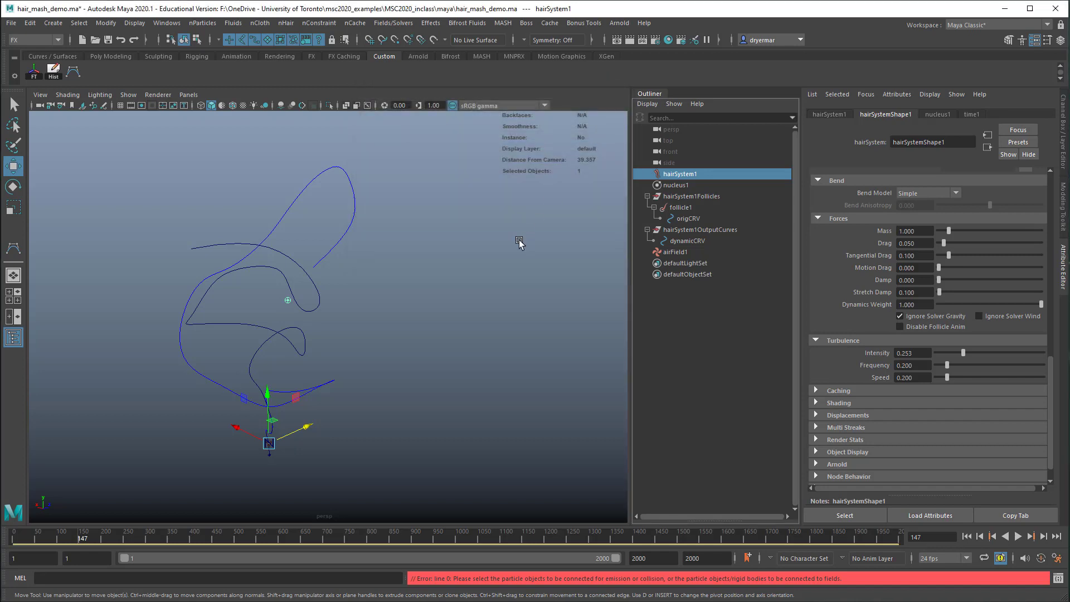
# - Select airField1, try moving it up about 1.37 units along Y, and undo the move
pyautogui.keyDown('alt'); pyautogui.moveTo(360, 312); pyautogui.dragTo(411, 304); pyautogui.keyUp('alt')
pyautogui.keyDown('alt'); pyautogui.moveTo(374, 289); pyautogui.dragTo(376, 210, button='middle'); pyautogui.keyUp('alt')
pyautogui.keyDown('alt'); pyautogui.moveTo(390, 239); pyautogui.dragTo(548, 368, button='right'); pyautogui.keyUp('alt')
pyautogui.keyDown('alt'); pyautogui.moveTo(439, 352); pyautogui.dragTo(465, 224, button='middle'); pyautogui.keyUp('alt')
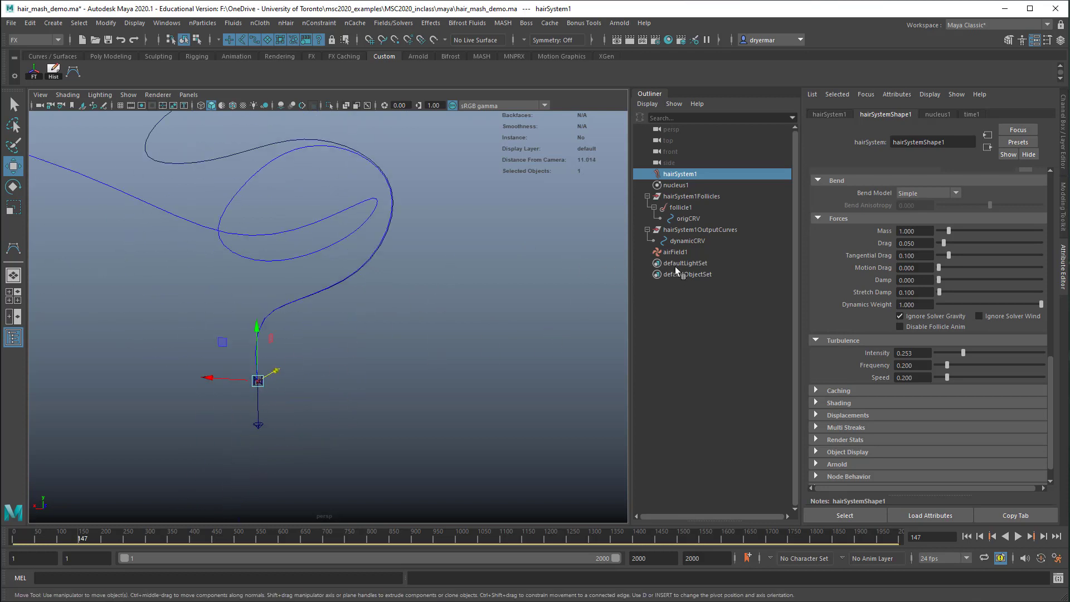
pyautogui.click(675, 252)
pyautogui.moveTo(267, 339); pyautogui.dragTo(267, 261)
pyautogui.hotkey('ctrl', 'z')
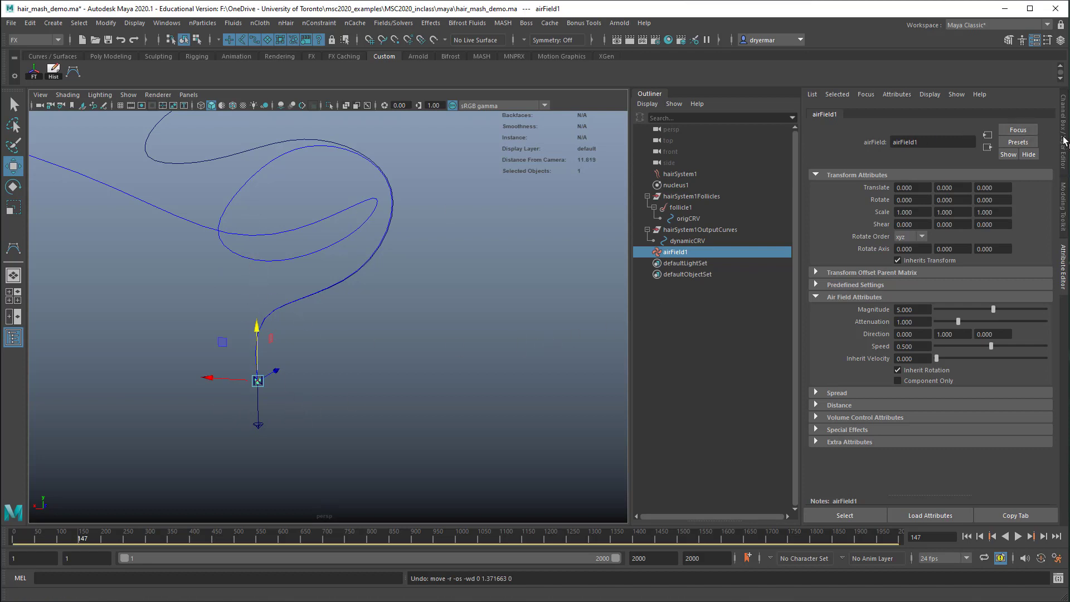
# - Set airField1's Attenuation to 0 in its channel values
pyautogui.click(1058, 140)
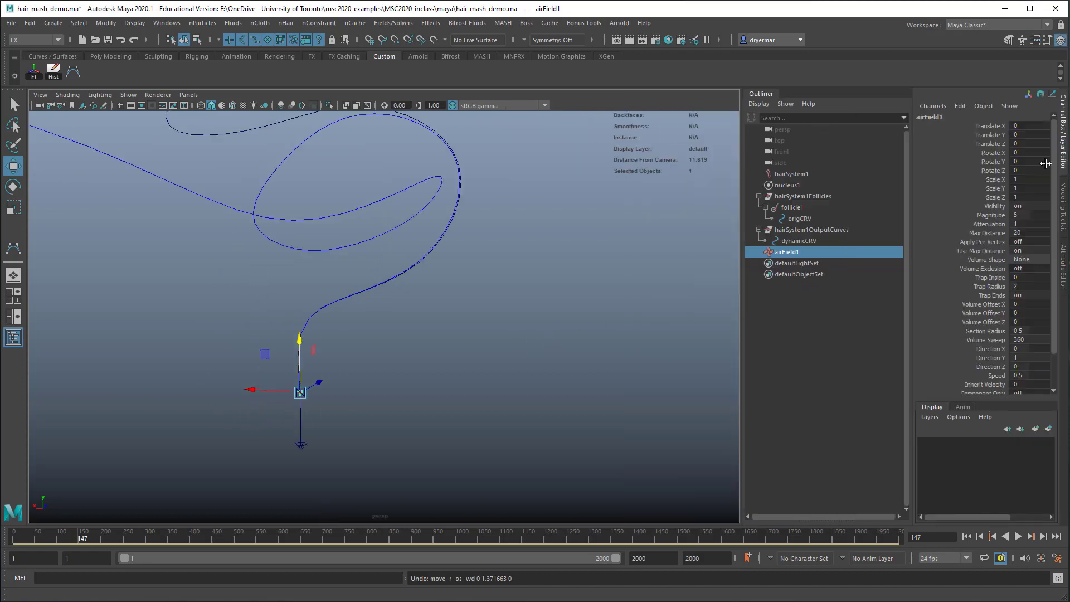
pyautogui.click(994, 216)
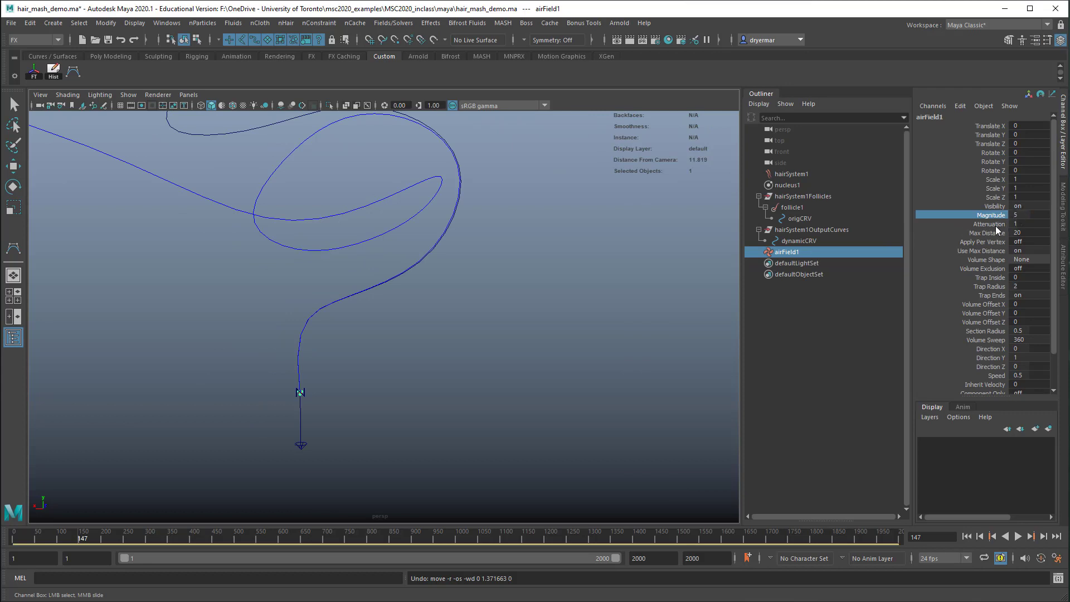
pyautogui.click(1027, 225)
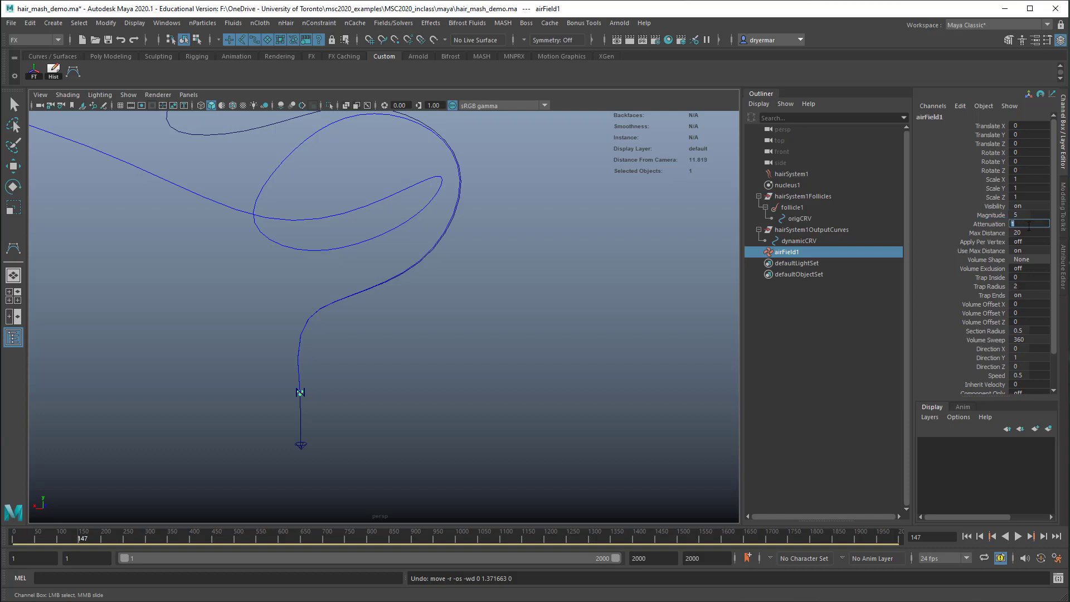
pyautogui.write('0')
# - Play the simulation from the first frame to check the air field's effect on the curve, and return to frame 1
pyautogui.keyDown('alt'); pyautogui.moveTo(564, 275); pyautogui.dragTo(416, 252, button='right'); pyautogui.keyUp('alt')
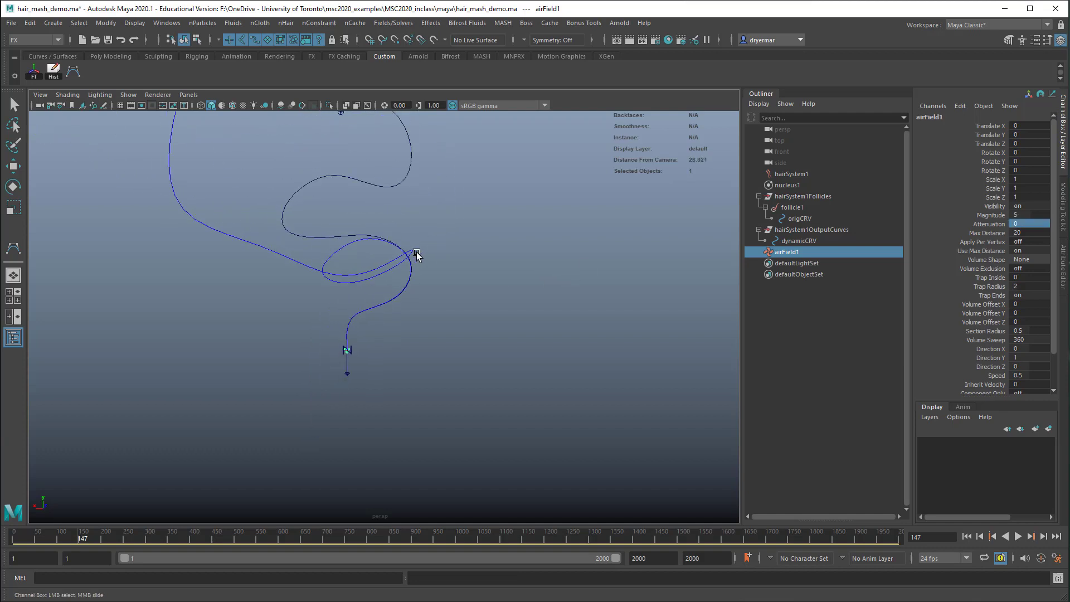
pyautogui.keyDown('alt'); pyautogui.moveTo(415, 252); pyautogui.dragTo(430, 282, button='middle'); pyautogui.keyUp('alt')
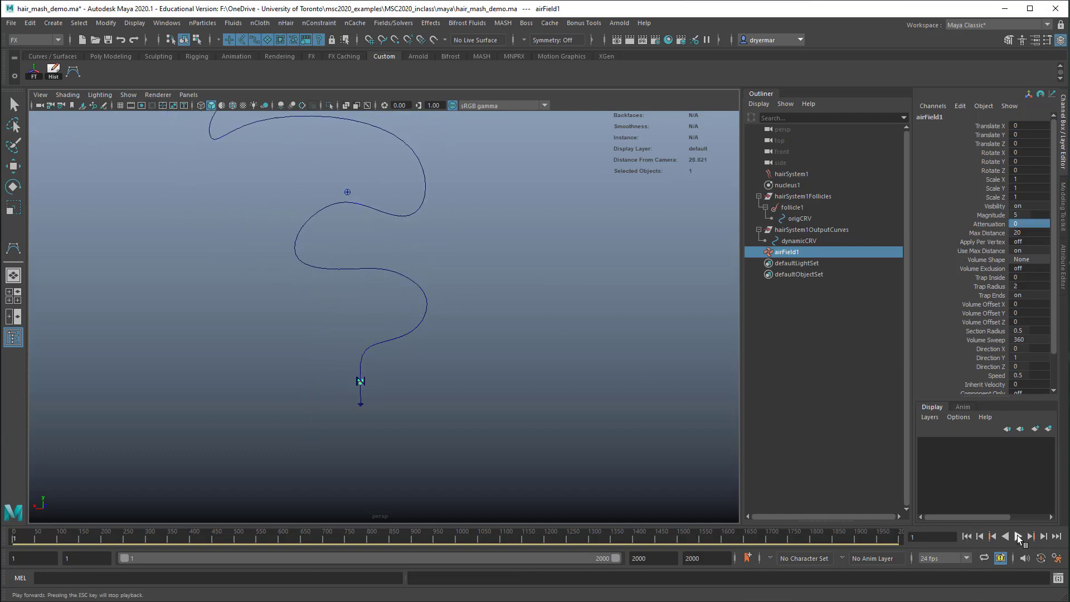
pyautogui.click(1018, 536)
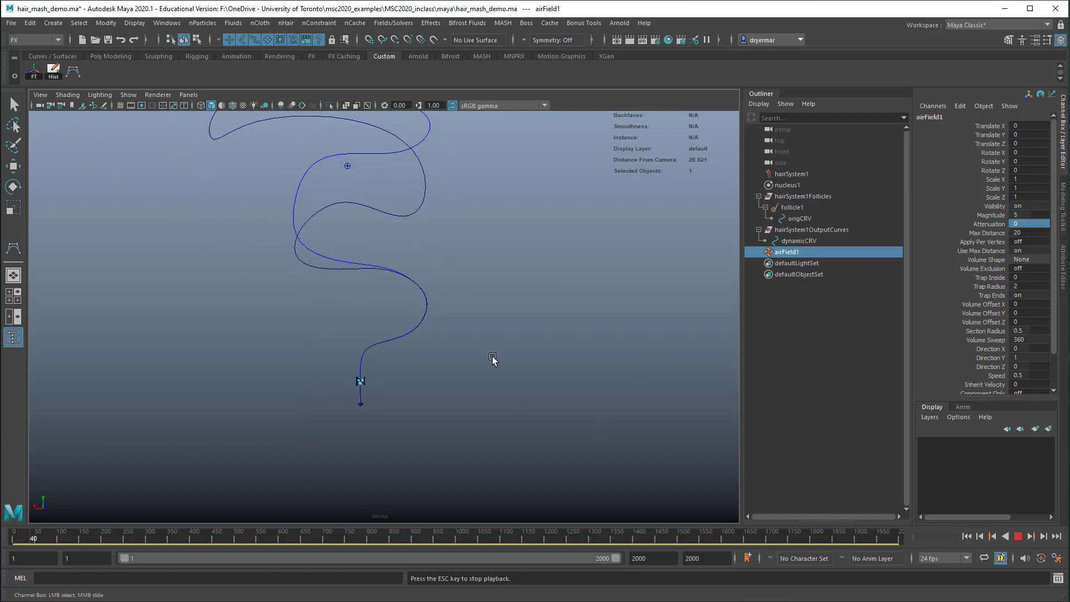
pyautogui.keyDown('alt'); pyautogui.moveTo(529, 351); pyautogui.dragTo(290, 300, button='right'); pyautogui.keyUp('alt')
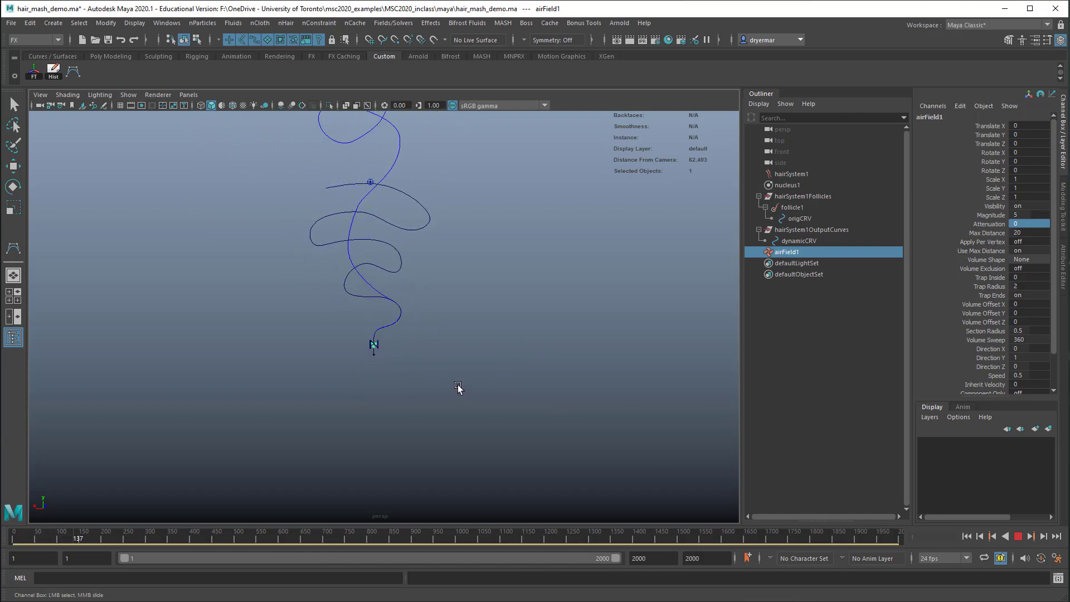
pyautogui.click(1017, 536)
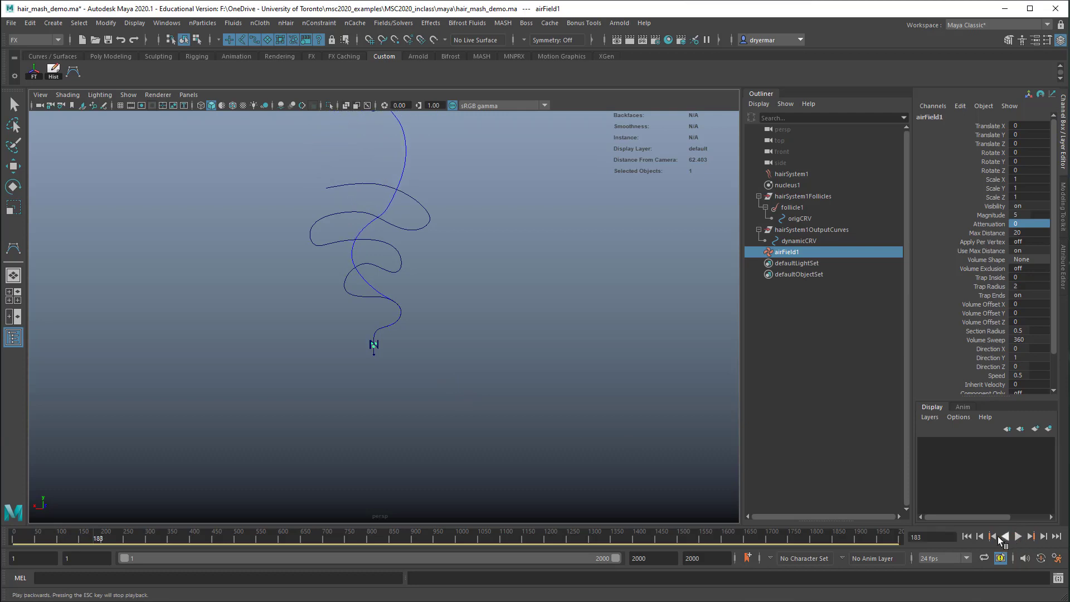
pyautogui.click(966, 537)
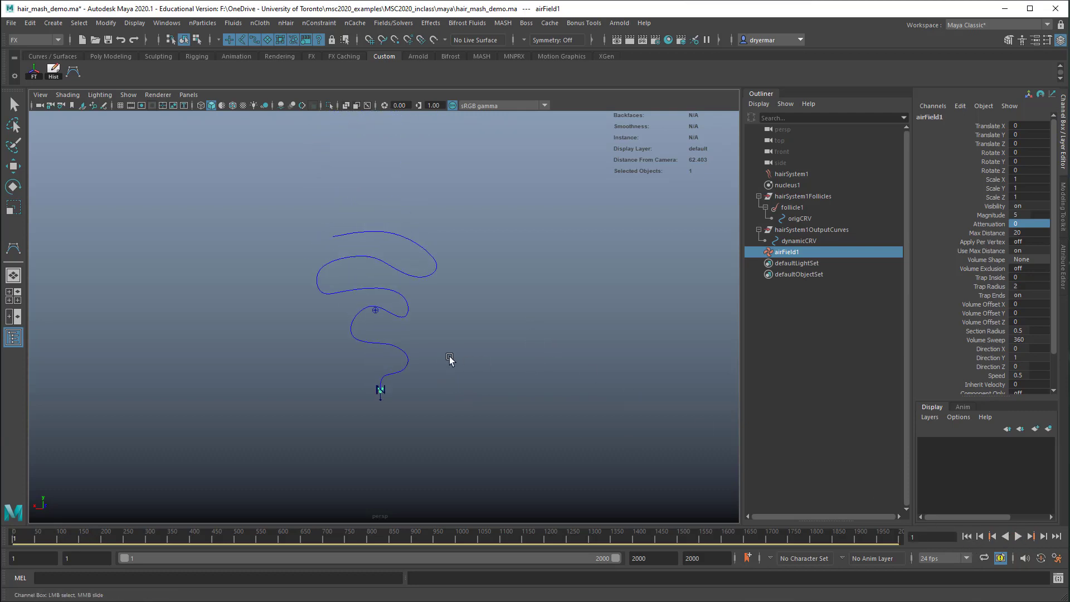
pyautogui.keyDown('alt'); pyautogui.moveTo(450, 358); pyautogui.dragTo(569, 360, button='right'); pyautogui.keyUp('alt')
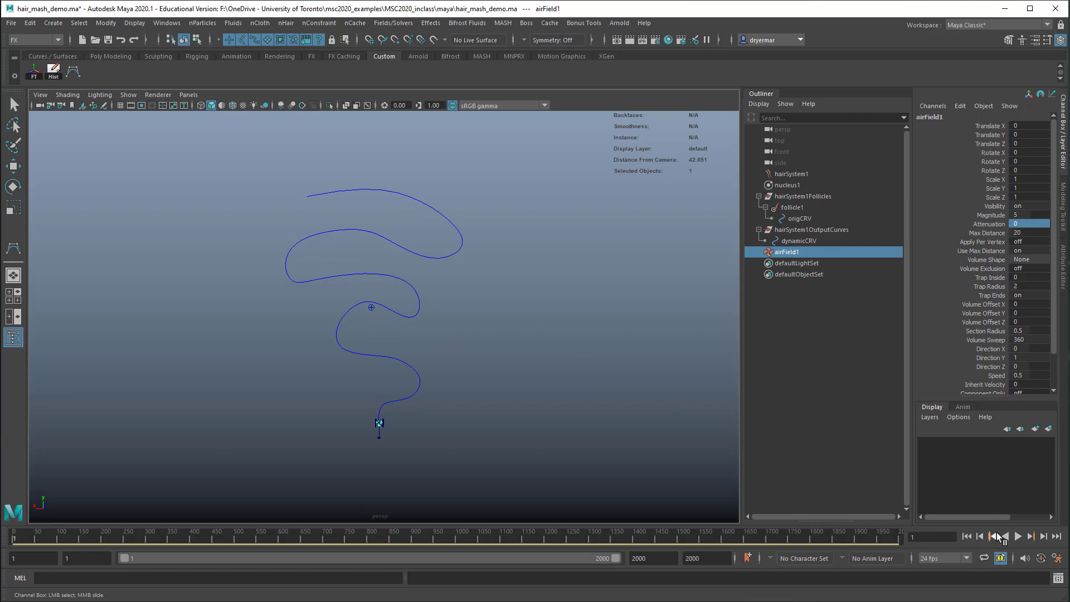
# - Save the scene and create a default polygon cube at the origin
pyautogui.hotkey('ctrl', 's')
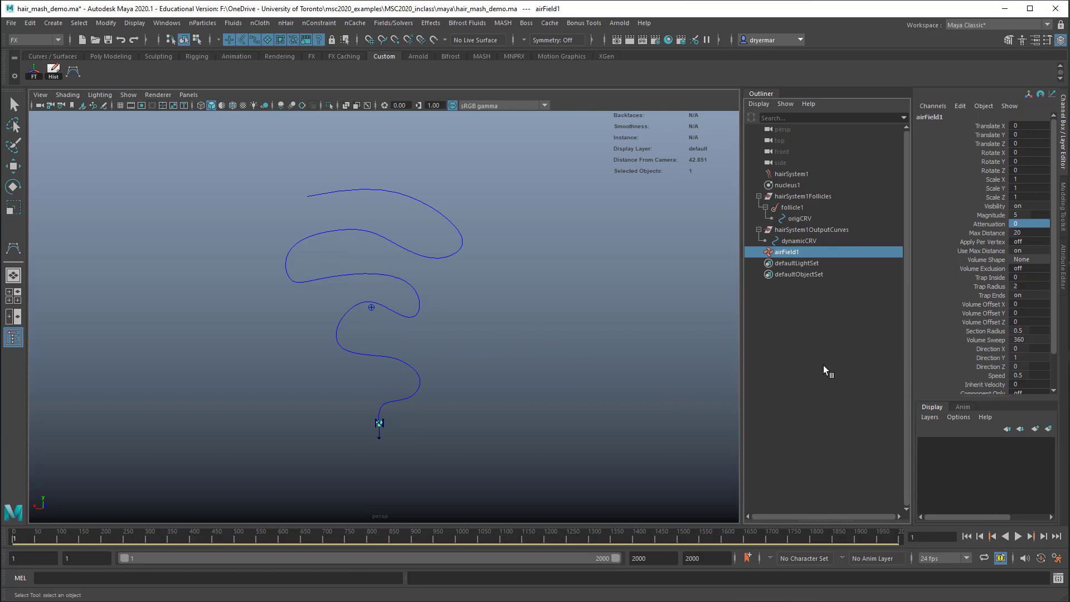
pyautogui.click(116, 56)
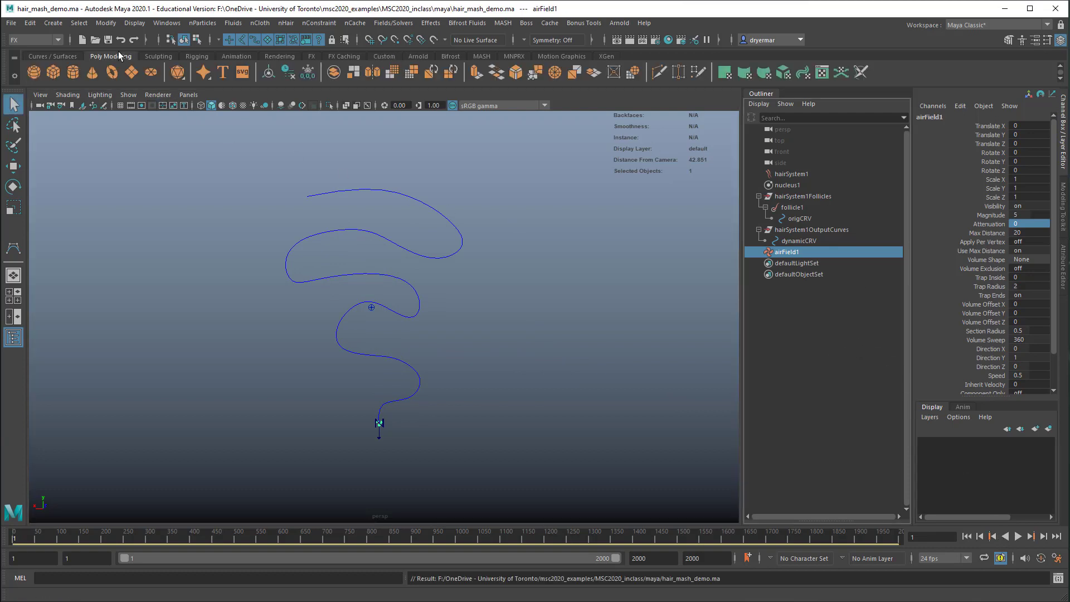
pyautogui.click(52, 73)
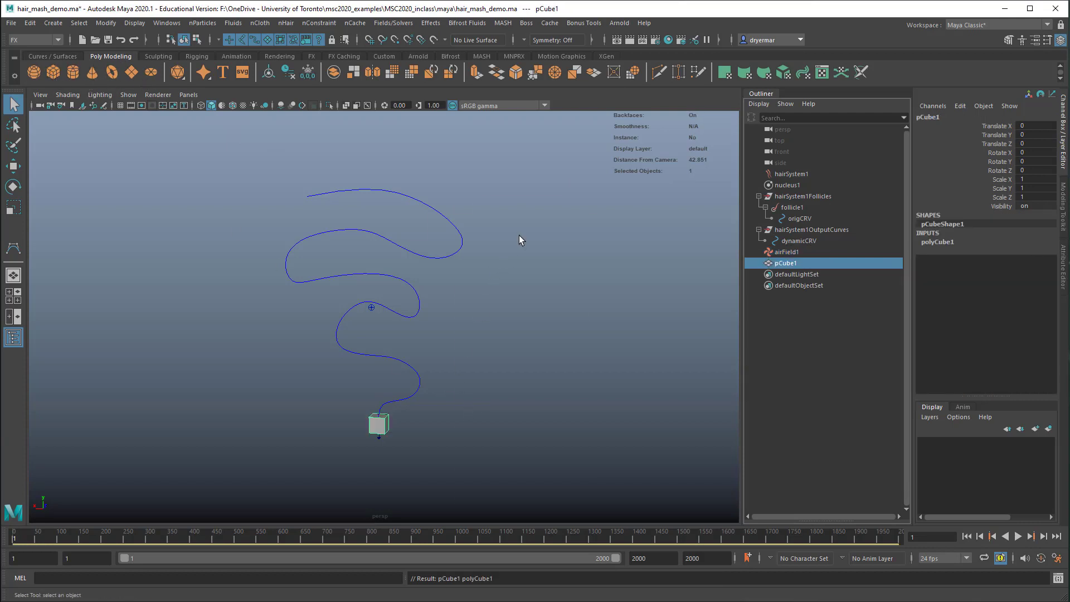
pyautogui.keyDown('shift'); pyautogui.moveTo(519, 235); pyautogui.dragTo(507, 307, button='right'); pyautogui.keyUp('shift')
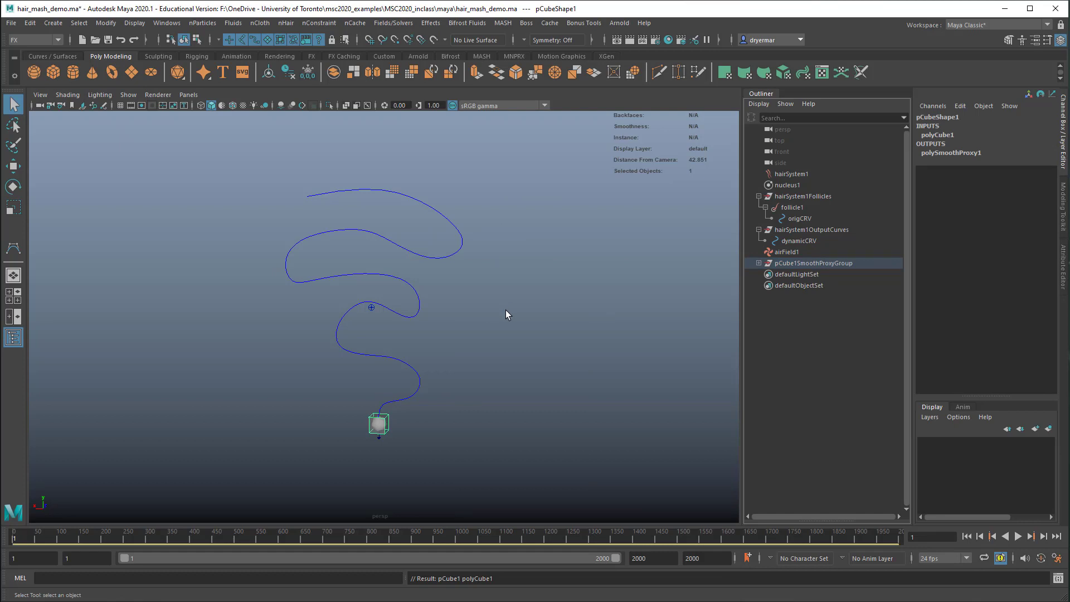
pyautogui.click(405, 430)
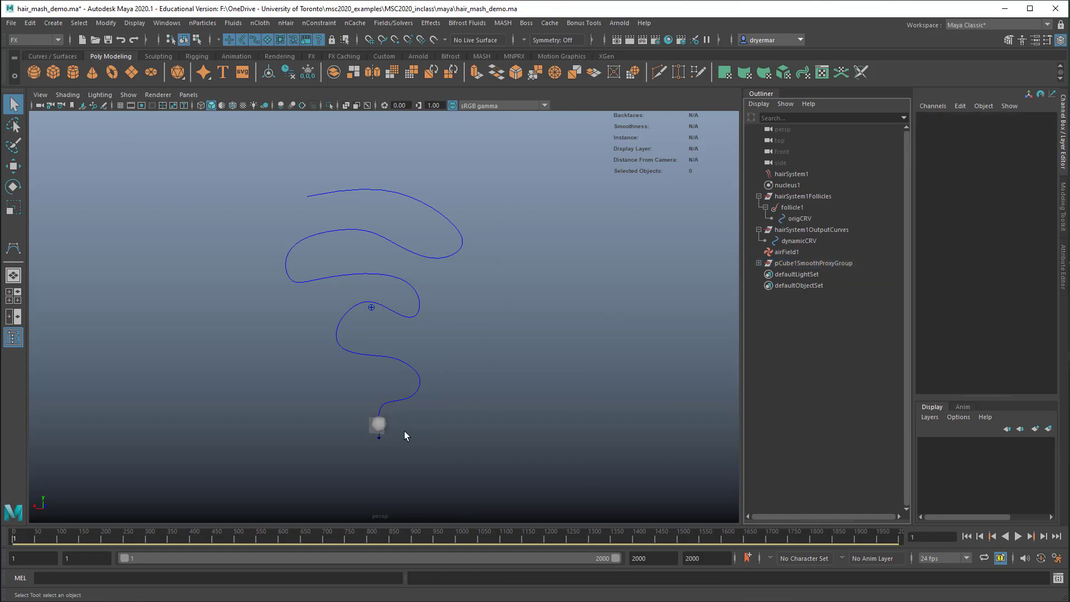
pyautogui.click(383, 430)
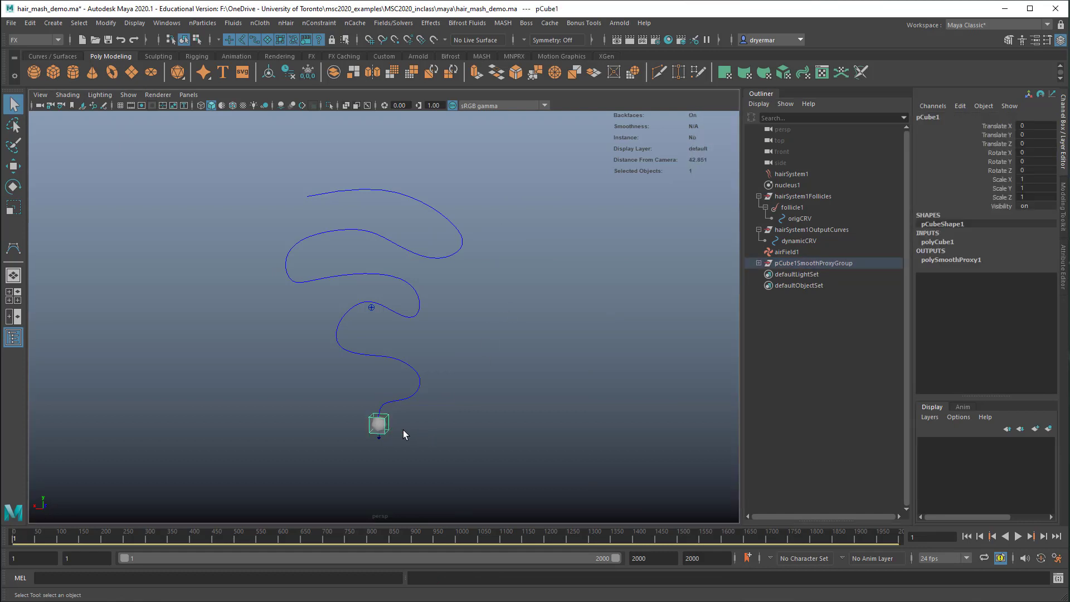
pyautogui.hotkey('ctrl', 'z')
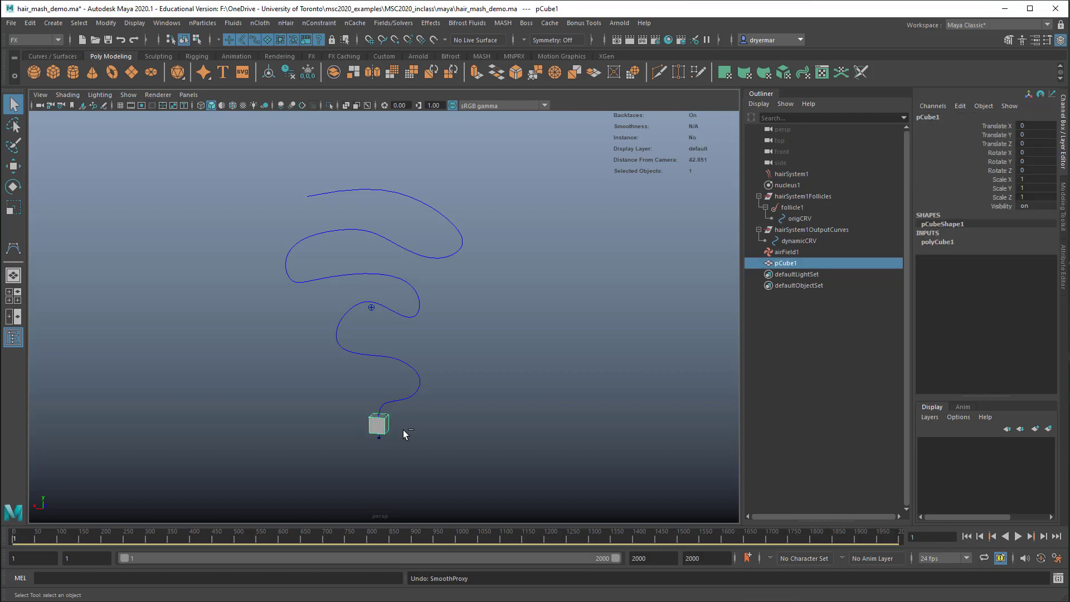
# - Smooth the cube with exponential subdivision at 1 division level using OpenSubdiv Catmull-Clark, and deselect it
pyautogui.keyDown('shift'); pyautogui.moveTo(486, 345); pyautogui.dragTo(542, 411, button='right'); pyautogui.keyUp('shift')
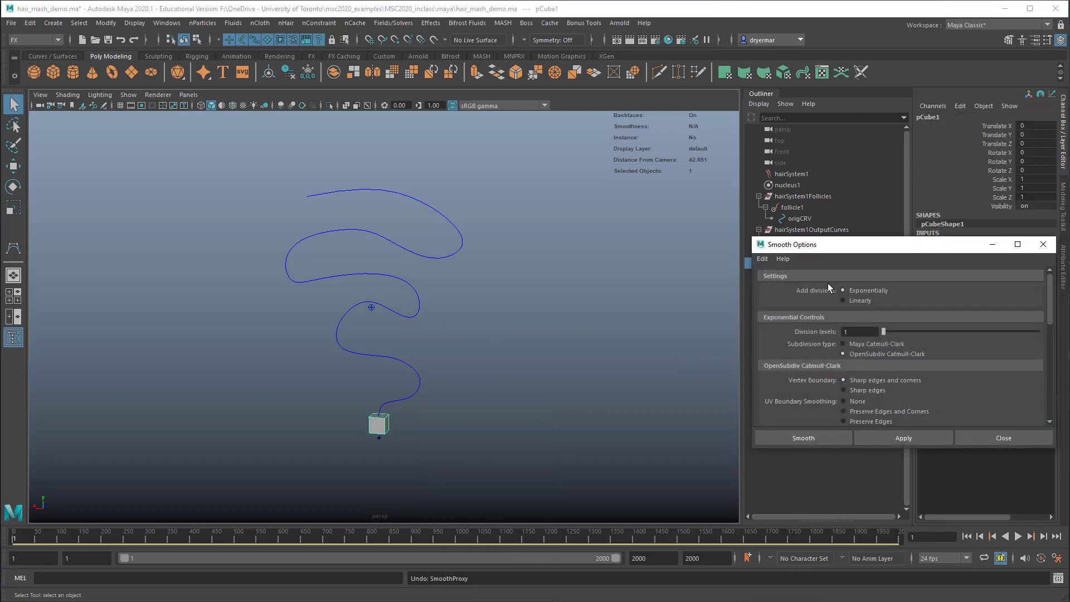
pyautogui.click(803, 439)
pyautogui.click(437, 431)
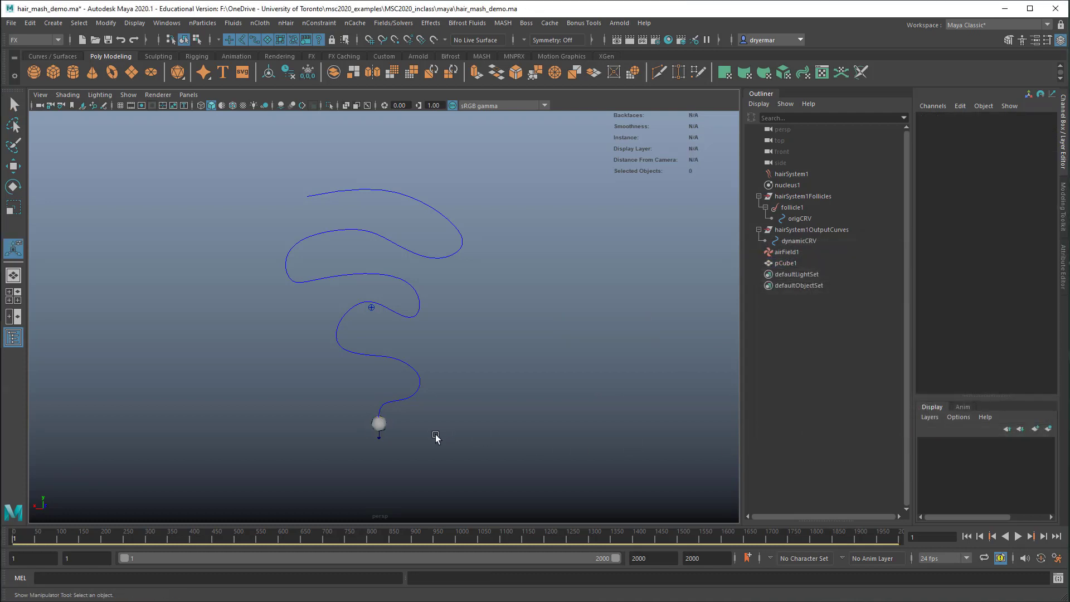
# - Freeze the smoothed cube's transformations and delete its construction history, leaving it displayed with smooth mesh preview
pyautogui.click(389, 428)
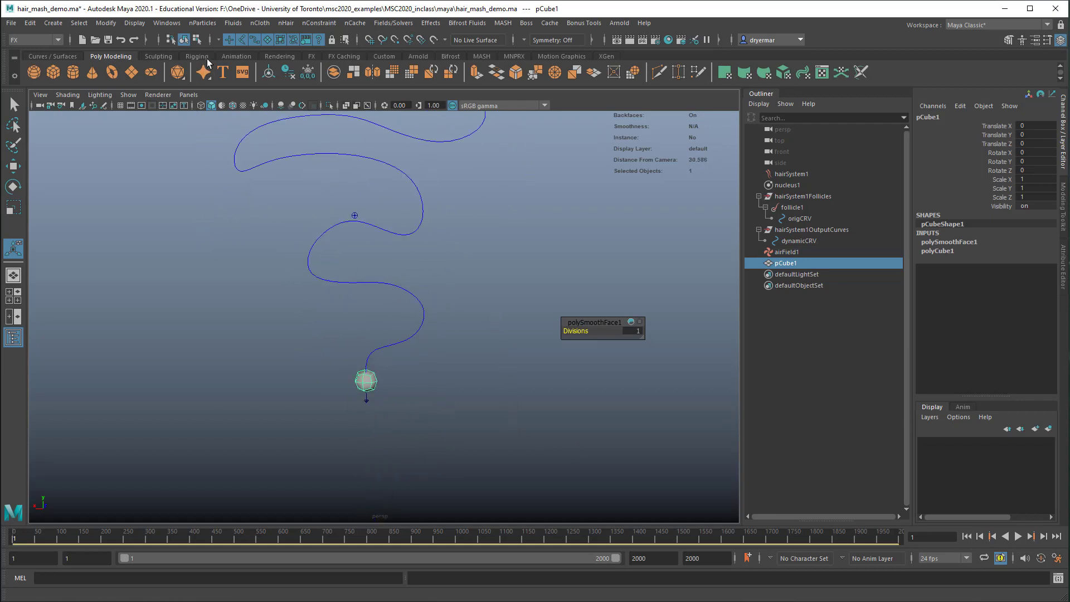
pyautogui.click(386, 56)
pyautogui.click(53, 71)
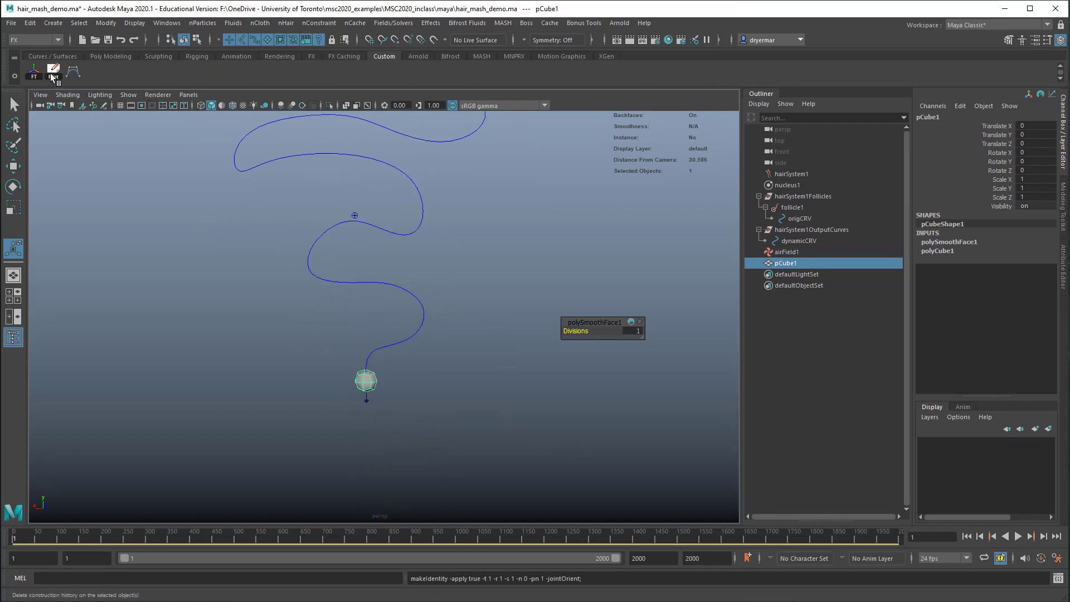
pyautogui.moveTo(378, 382)
pyautogui.keyDown('alt'); pyautogui.mouseDown()
pyautogui.moveTo(375, 420)
pyautogui.moveTo(378, 382)
pyautogui.mouseUp(); pyautogui.keyUp('alt')
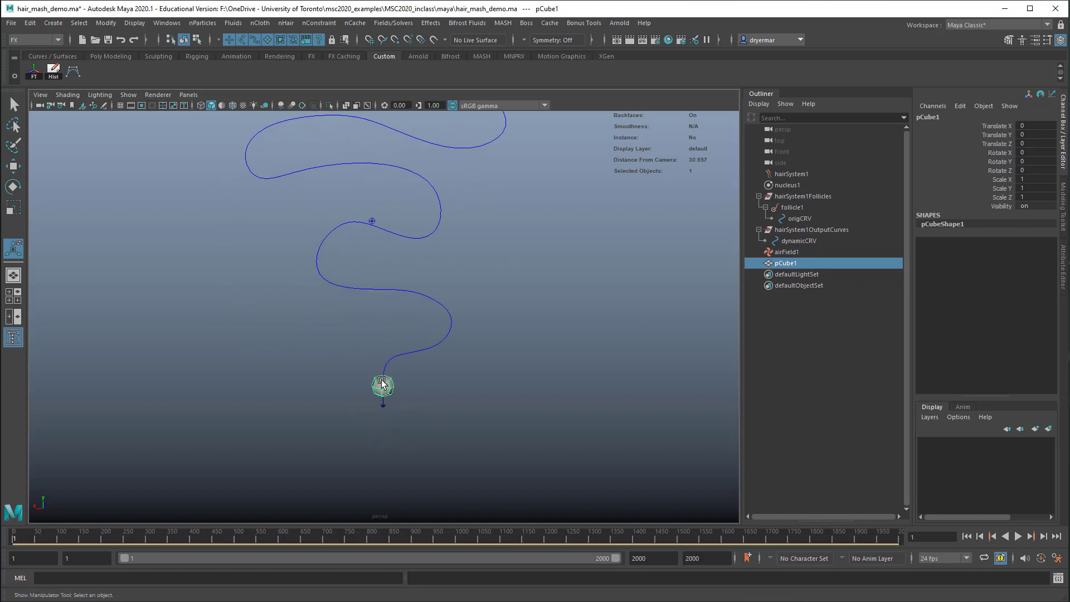
pyautogui.press('3')
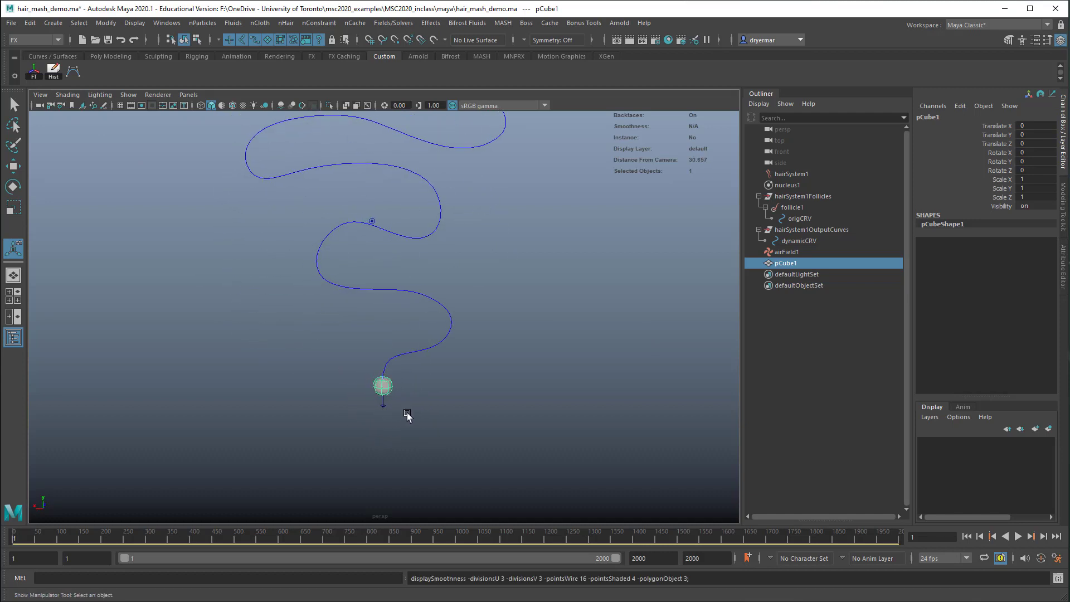
# - Create a MASH network from the smoothed cube with the Instancer geometry type and a linear distribution
pyautogui.click(502, 23)
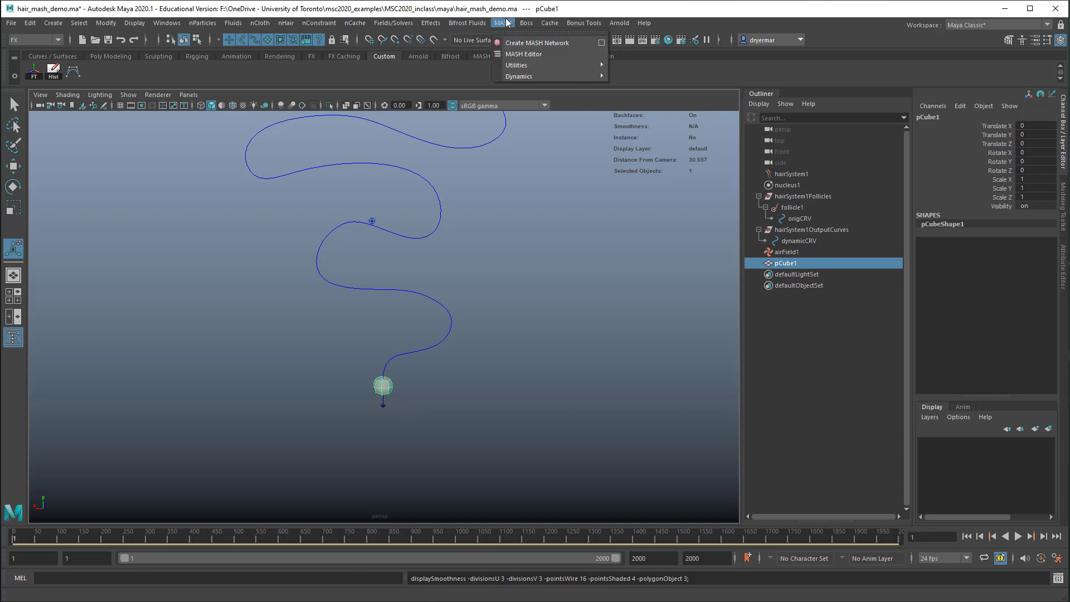
pyautogui.click(601, 42)
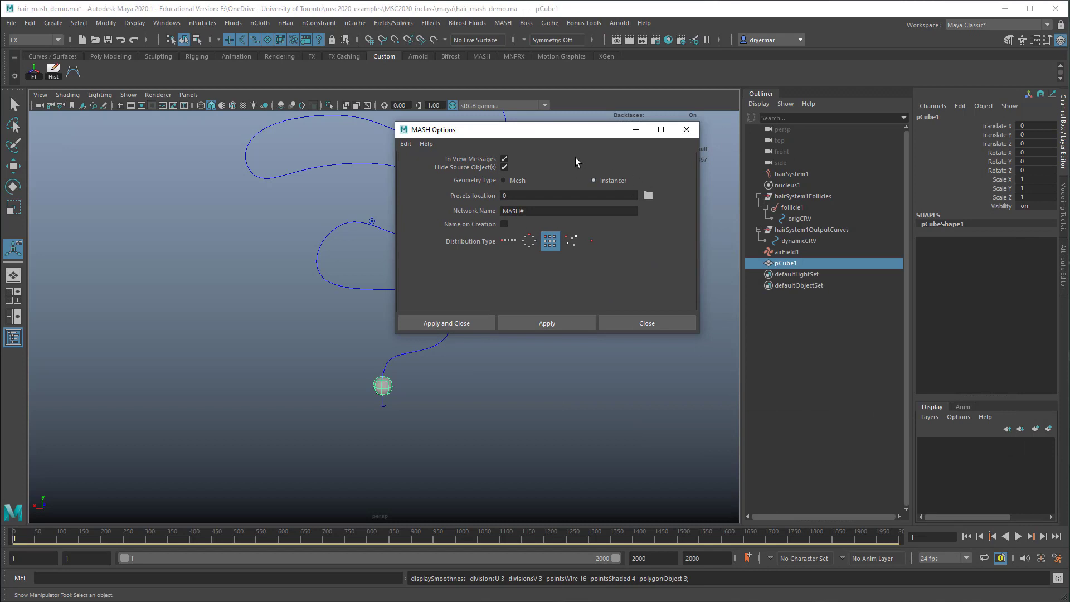
pyautogui.click(505, 242)
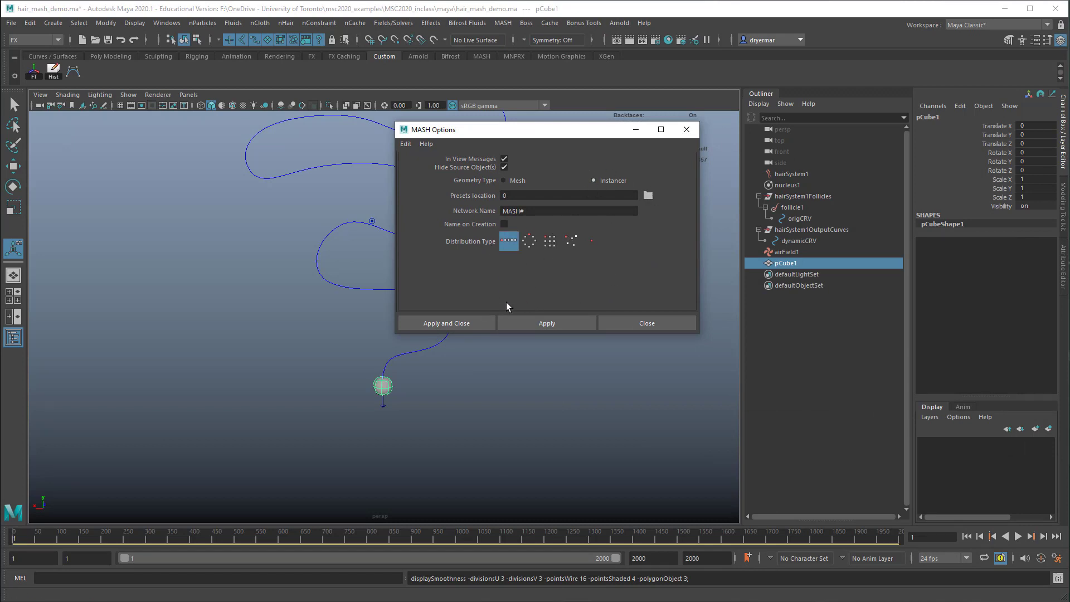
pyautogui.click(458, 325)
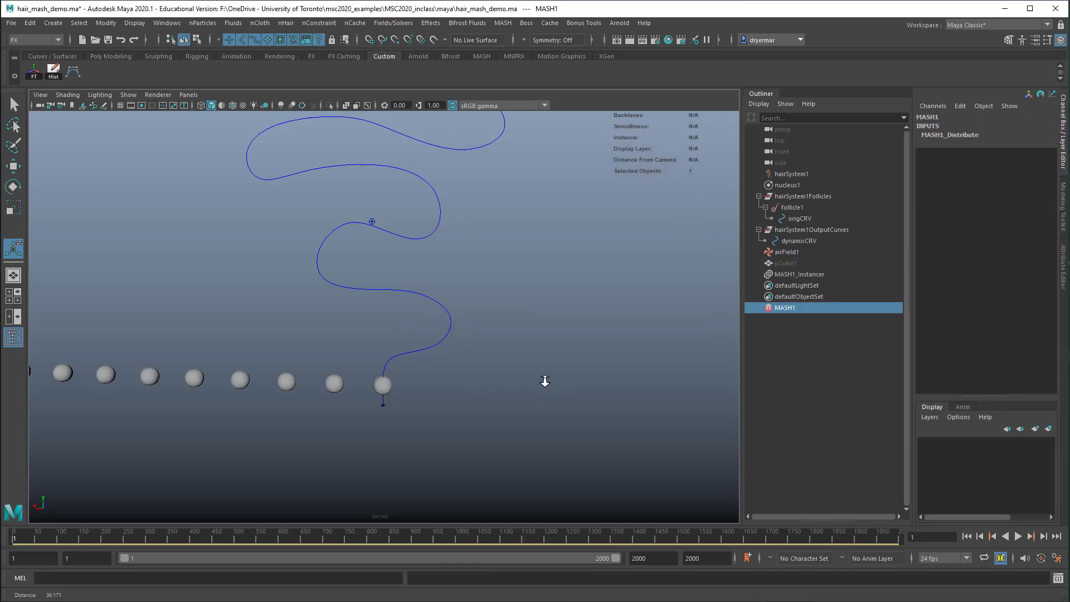
pyautogui.keyDown('alt'); pyautogui.moveTo(544, 376); pyautogui.dragTo(486, 376, button='right'); pyautogui.keyUp('alt')
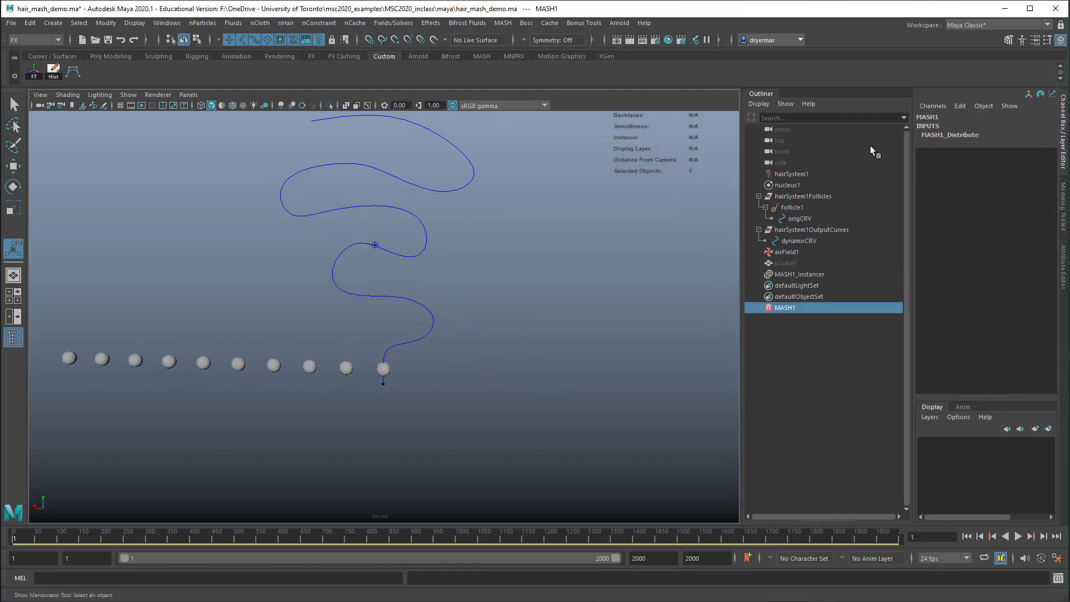
# - Add a Curve node to the MASH1 network and connect dynamicCRV as its input curve
pyautogui.click(1057, 267)
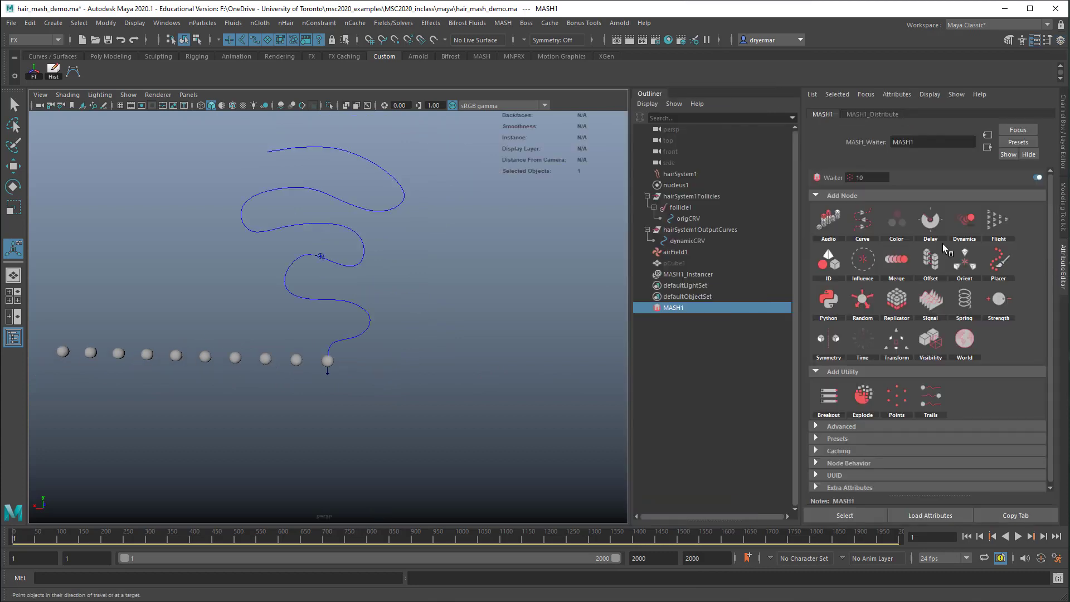
pyautogui.click(863, 222)
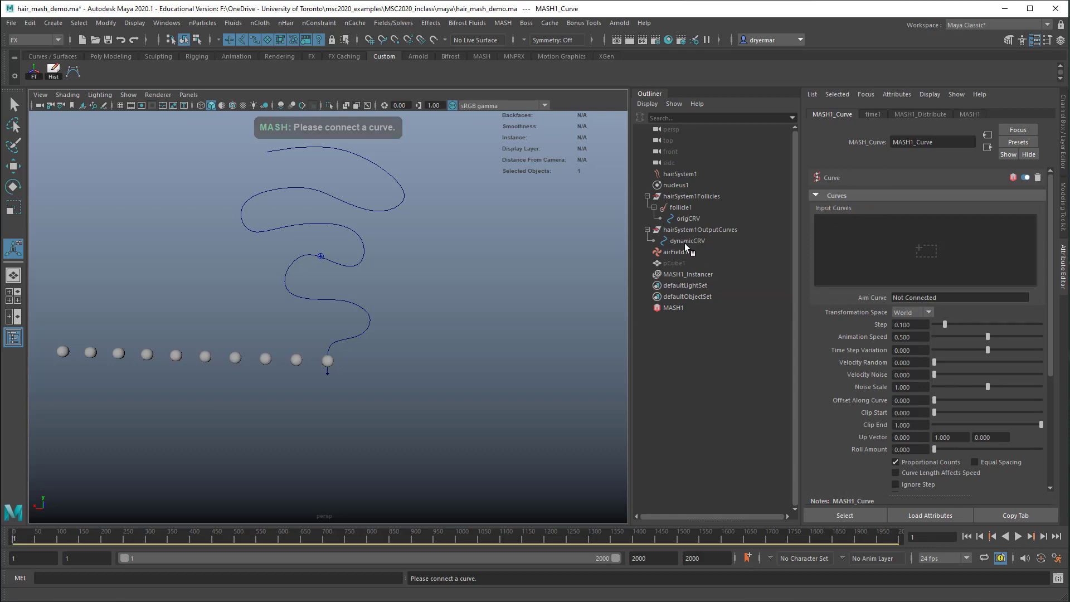
pyautogui.moveTo(685, 243); pyautogui.dragTo(855, 245)
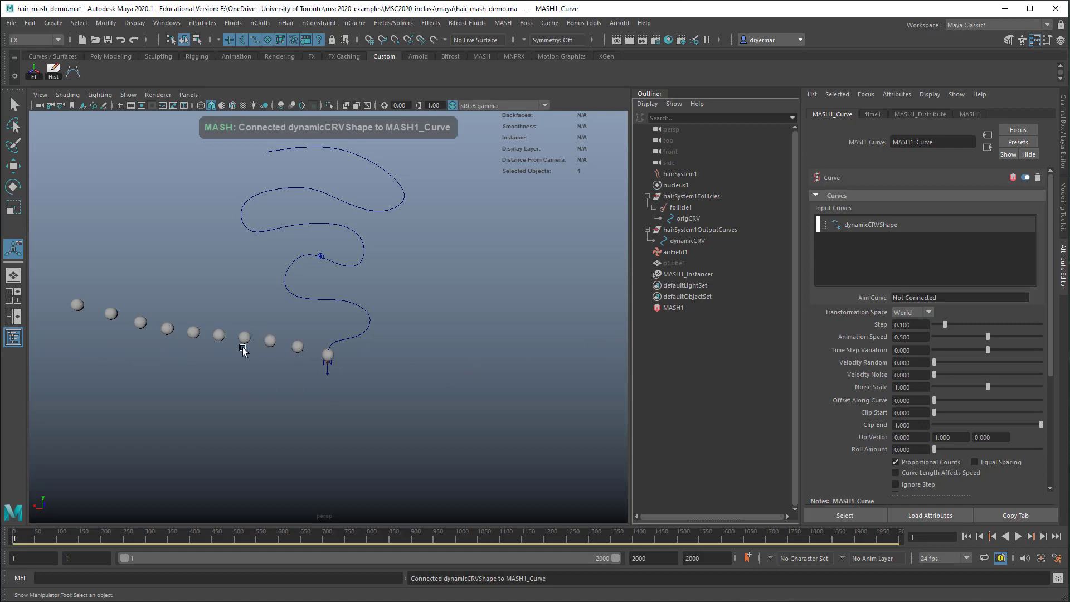
pyautogui.keyDown('alt'); pyautogui.moveTo(157, 329); pyautogui.dragTo(374, 373); pyautogui.keyUp('alt')
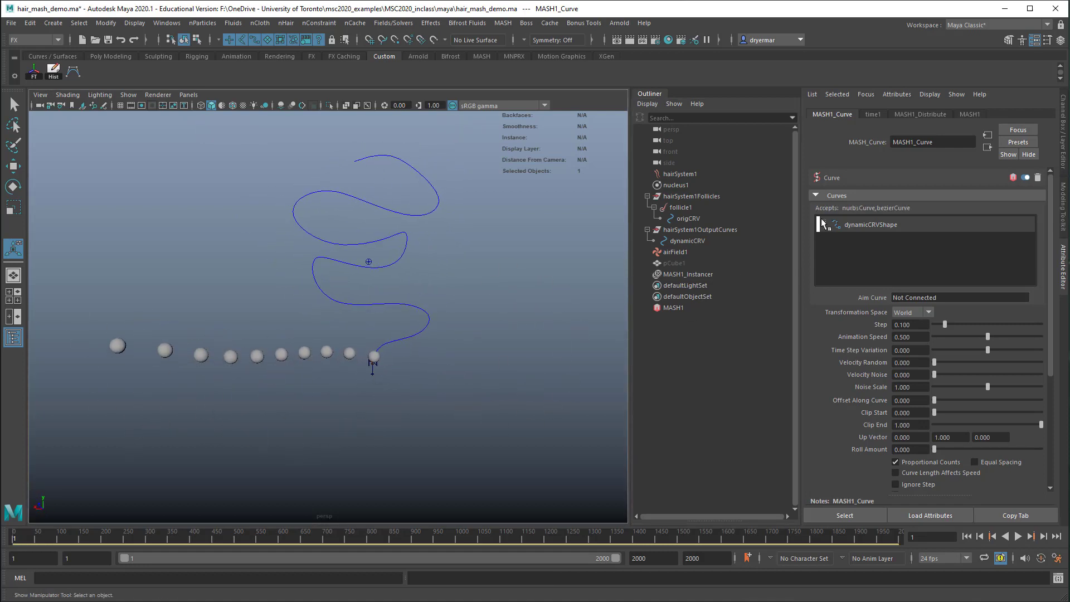
# - Set MASH1_Distribute's Distance X to 0 and play the animation to check how the spheres travel along the curve
pyautogui.click(925, 114)
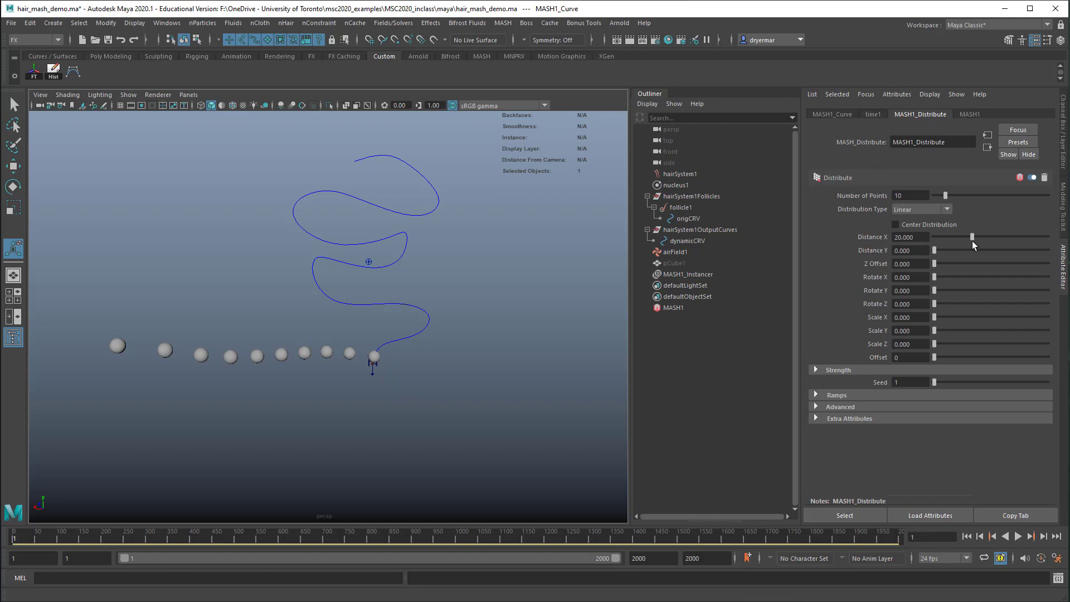
pyautogui.moveTo(968, 235); pyautogui.dragTo(884, 228)
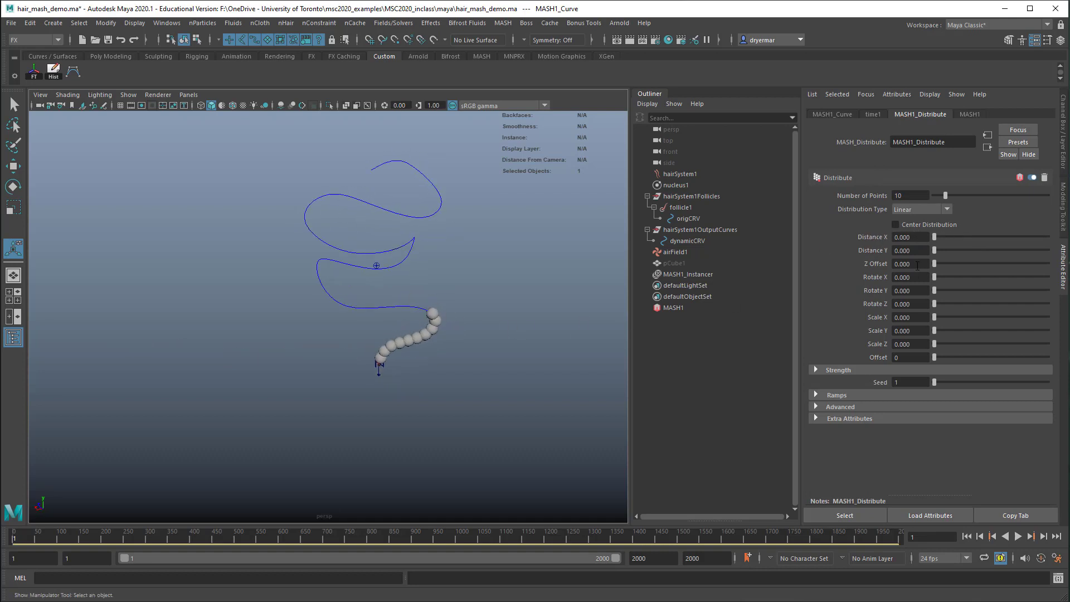
pyautogui.moveTo(681, 310); pyautogui.dragTo(912, 254, button='middle')
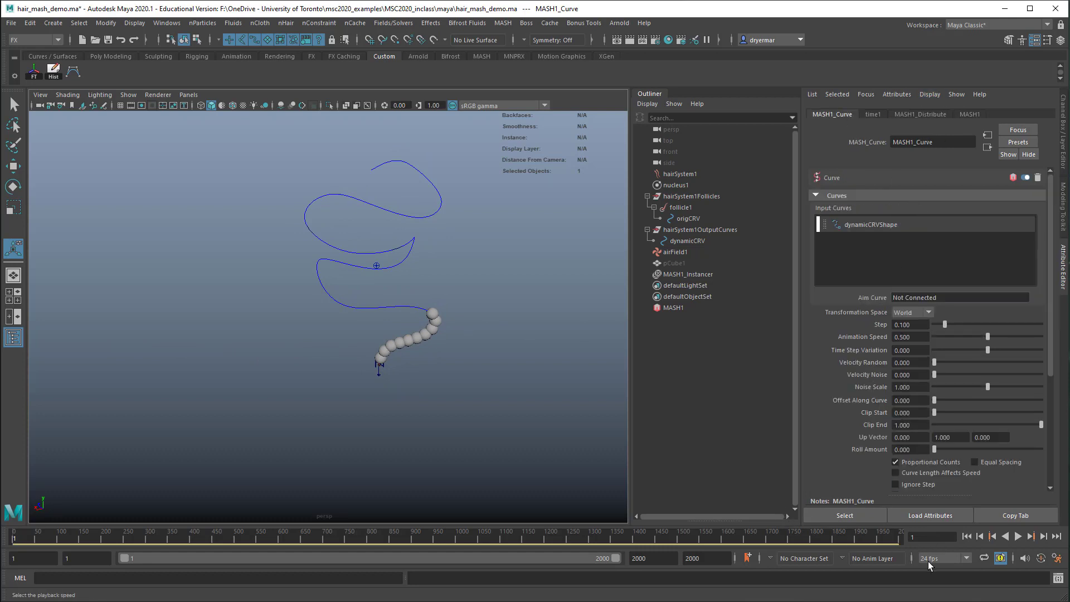
pyautogui.click(1018, 536)
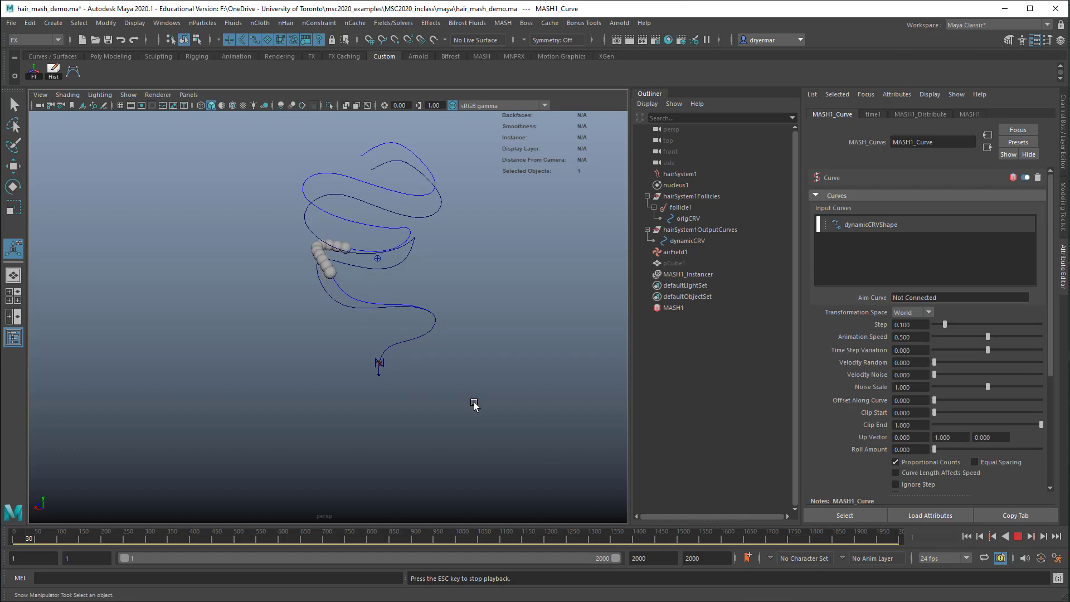
pyautogui.click(1020, 539)
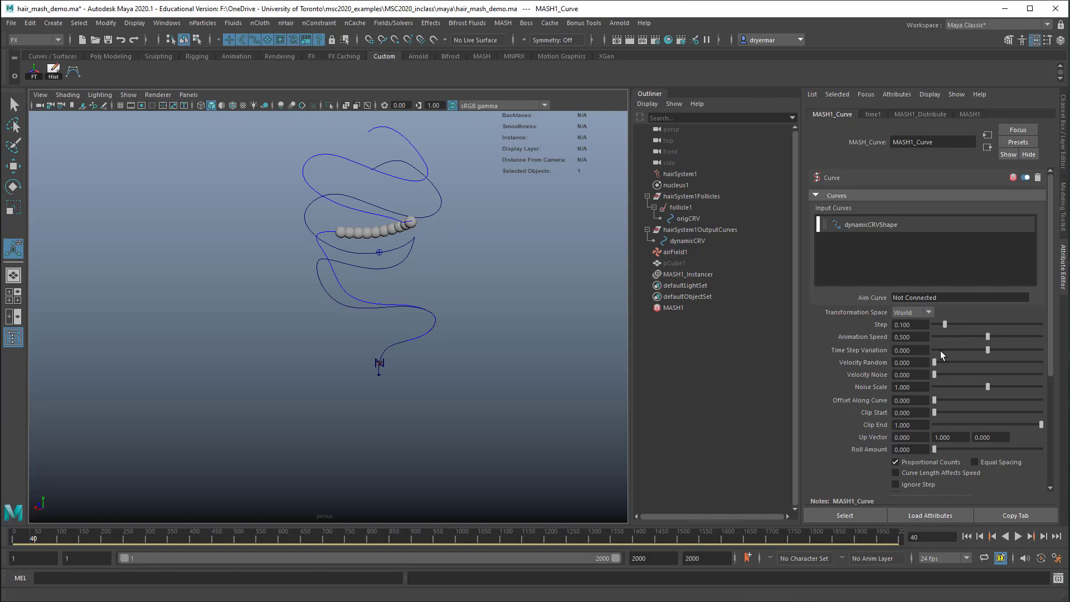
# - Spread the spheres along the whole curve by setting MASH1_Curve's Step to 1 and MASH1_Distribute's Number of Points to 100
pyautogui.moveTo(944, 327); pyautogui.dragTo(1058, 341)
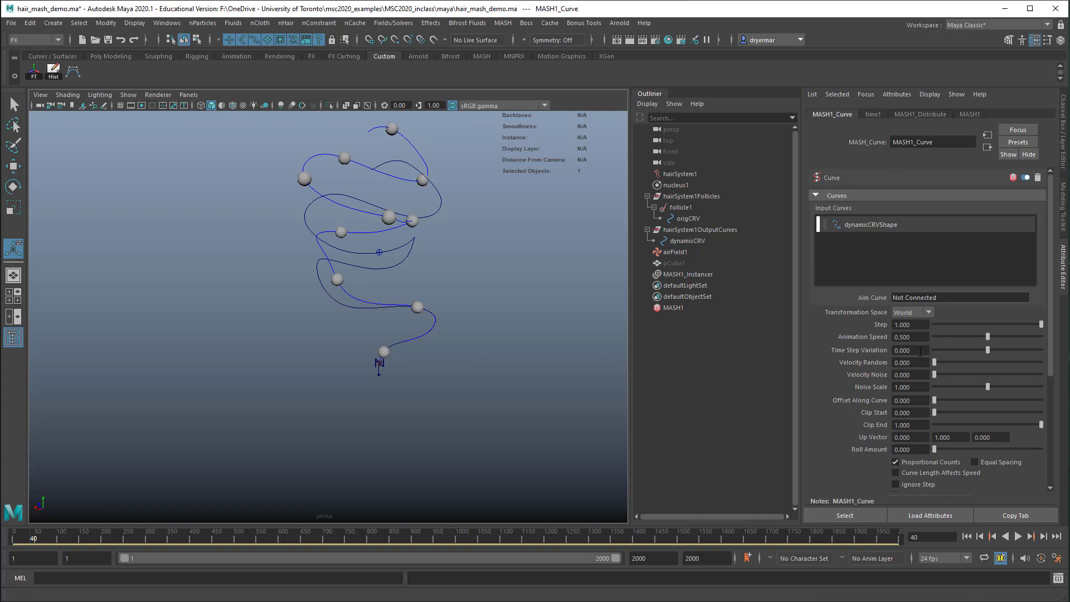
pyautogui.keyDown('alt'); pyautogui.moveTo(429, 377); pyautogui.dragTo(375, 368); pyautogui.keyUp('alt')
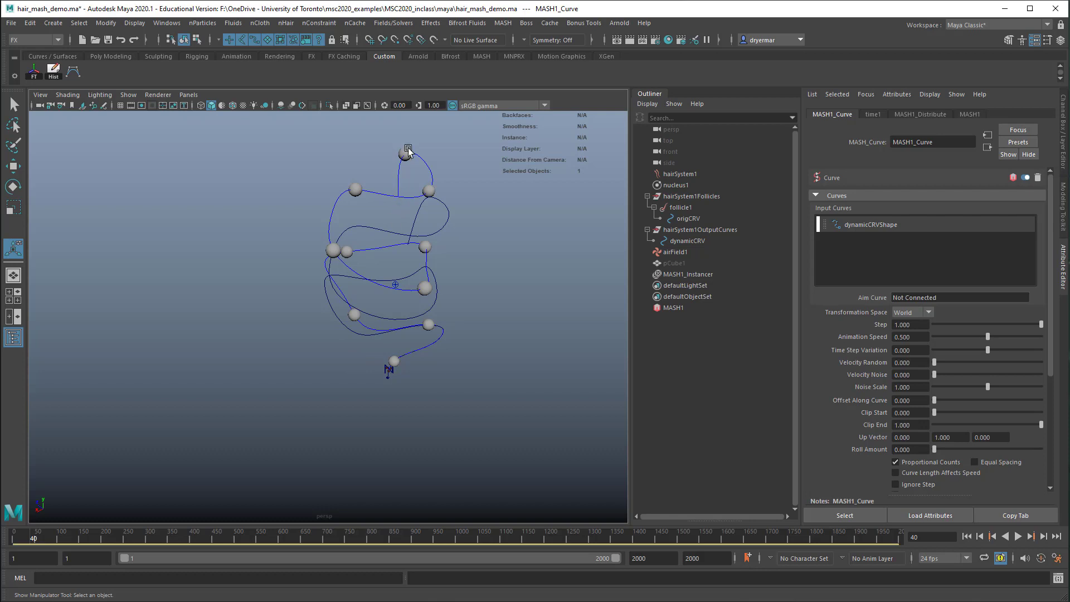
pyautogui.click(928, 115)
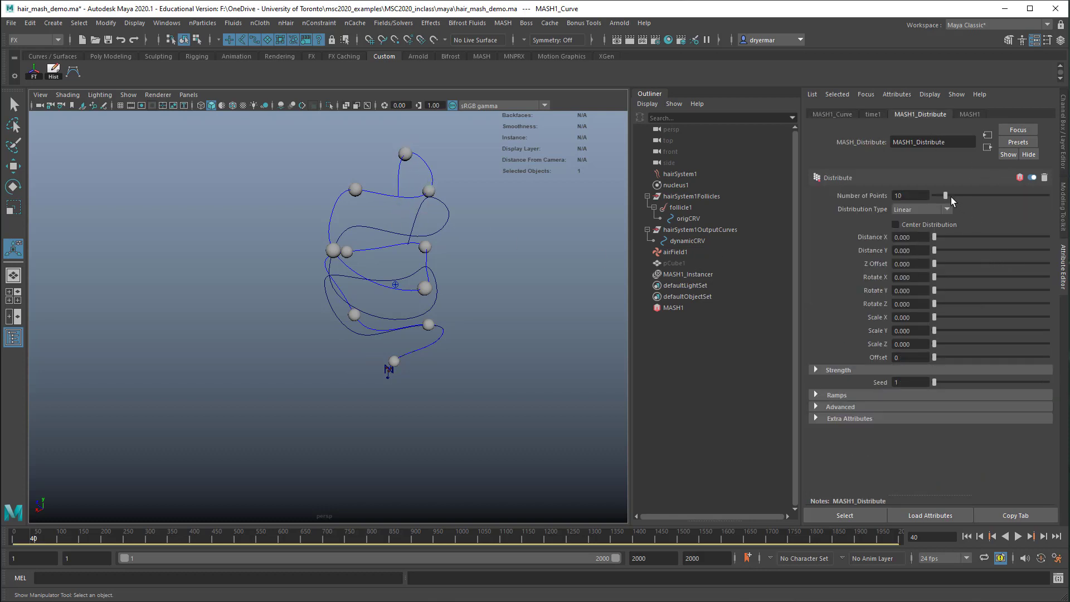
pyautogui.moveTo(950, 196); pyautogui.dragTo(1065, 215)
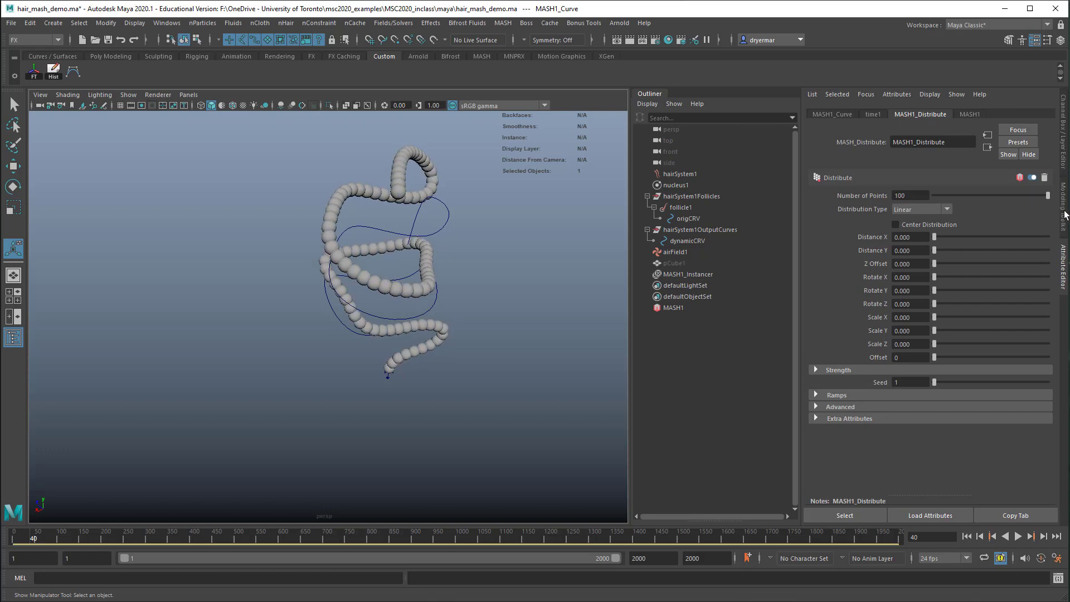
pyautogui.keyDown('alt'); pyautogui.moveTo(468, 282); pyautogui.dragTo(579, 278); pyautogui.keyUp('alt')
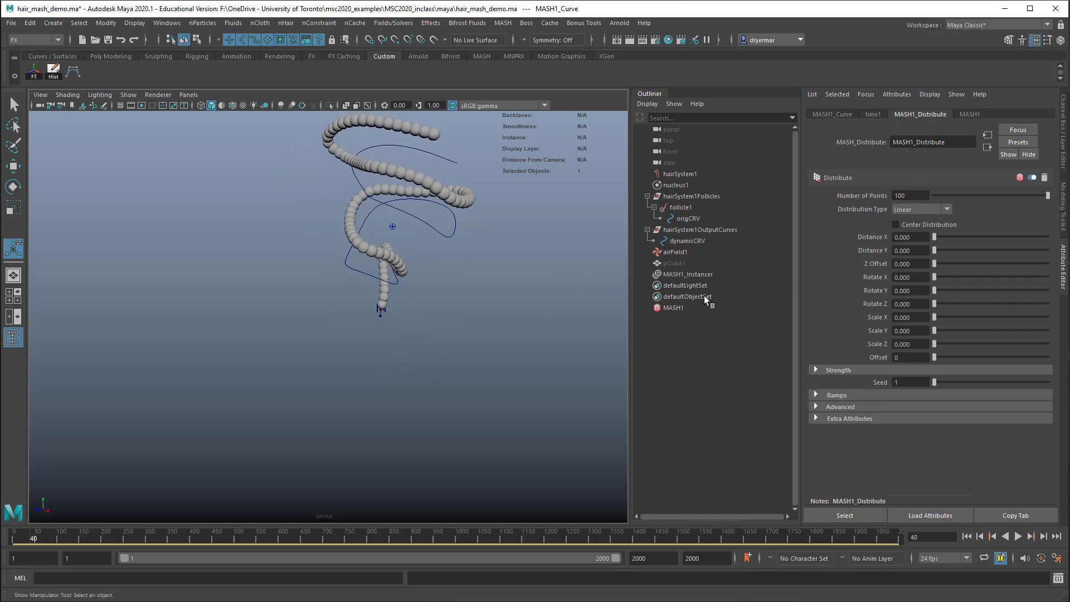
# - Play the animation from the first frame to check the chain of spheres on the moving curve, and return to frame 1
pyautogui.click(967, 536)
pyautogui.click(1017, 536)
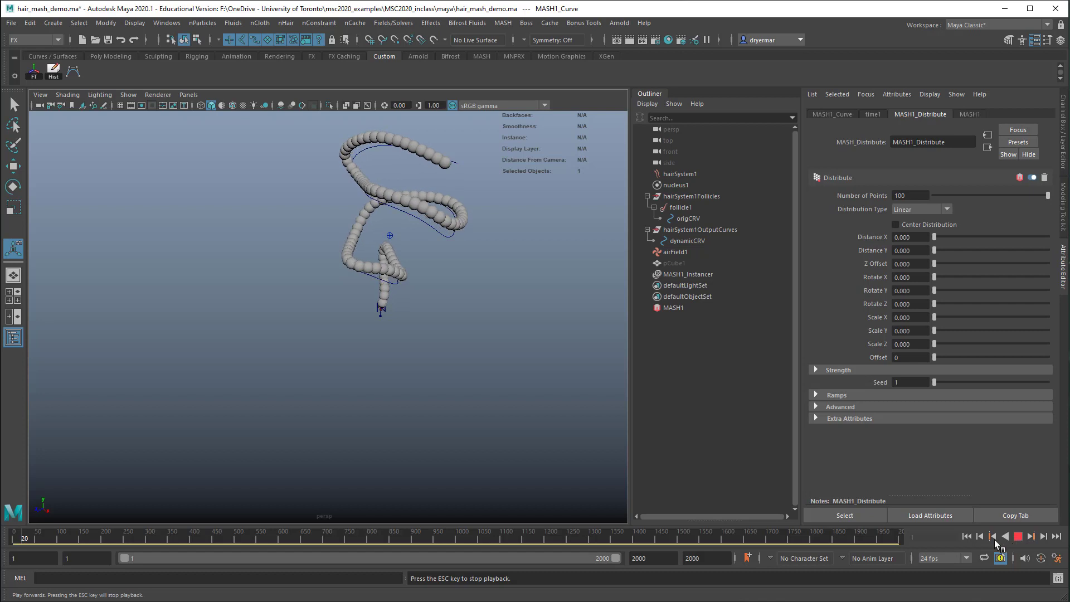
pyautogui.click(970, 538)
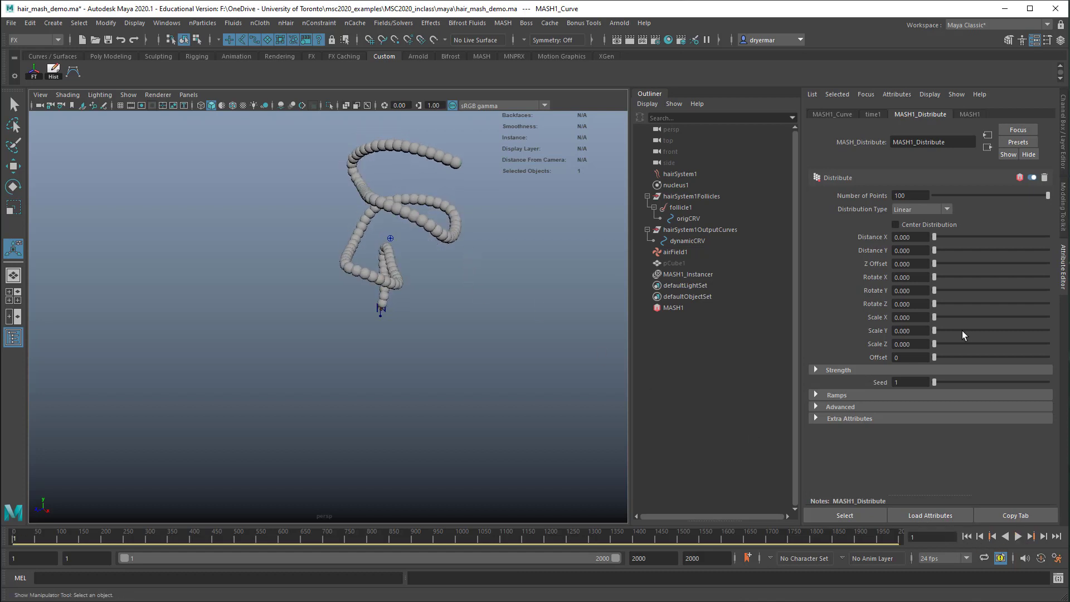
# - Review MASH1_Curve's remaining settings and play the animation briefly to examine how the spheres move at the curve's base
pyautogui.click(832, 114)
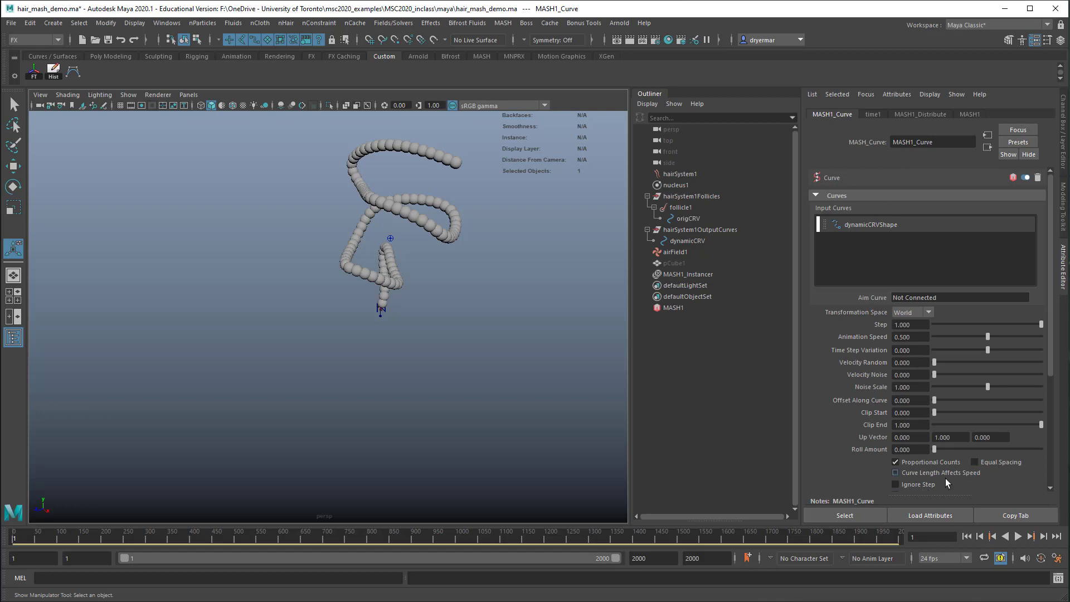
pyautogui.scroll(-5, 833, 414)
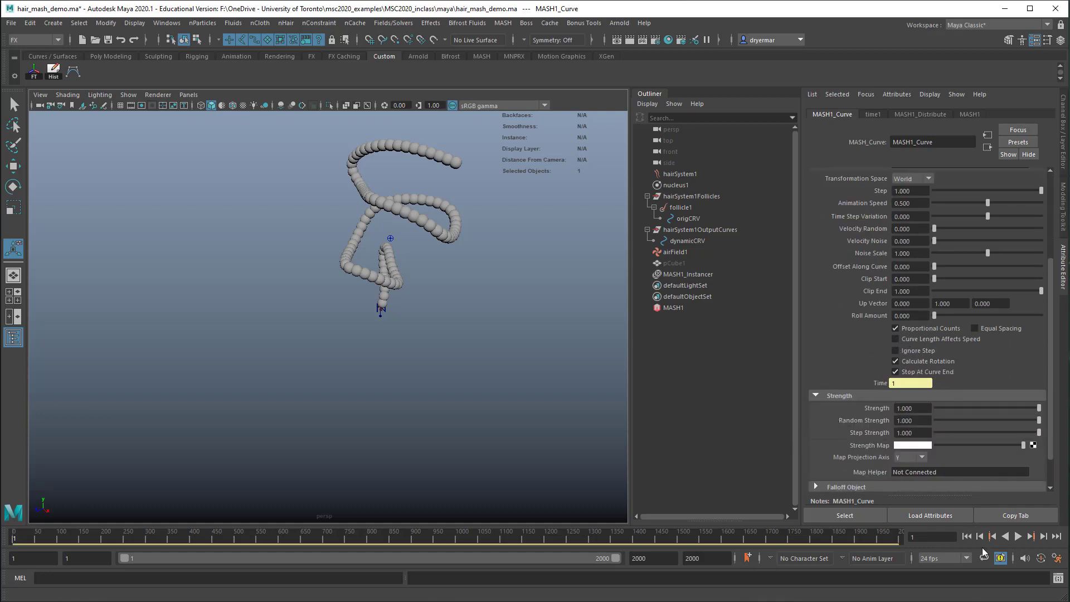
pyautogui.click(1018, 536)
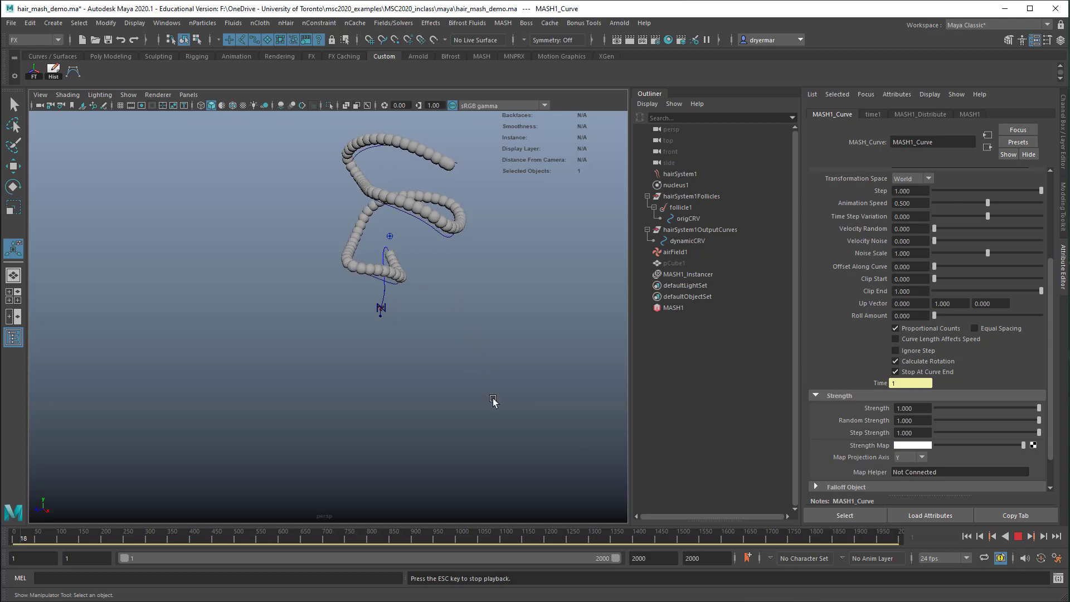
pyautogui.click(1018, 537)
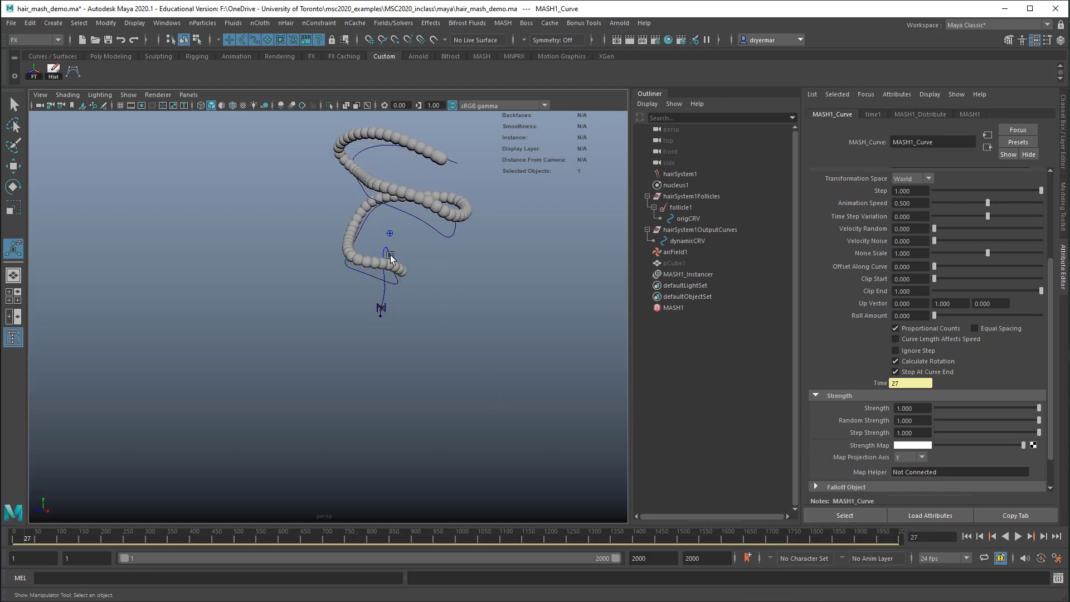
# - Set MASH1_Curve's Animation Speed to 0, play the animation from the first frame to check the sphere chain, and return to frame 1
pyautogui.keyDown('alt'); pyautogui.moveTo(393, 286); pyautogui.dragTo(502, 267); pyautogui.keyUp('alt')
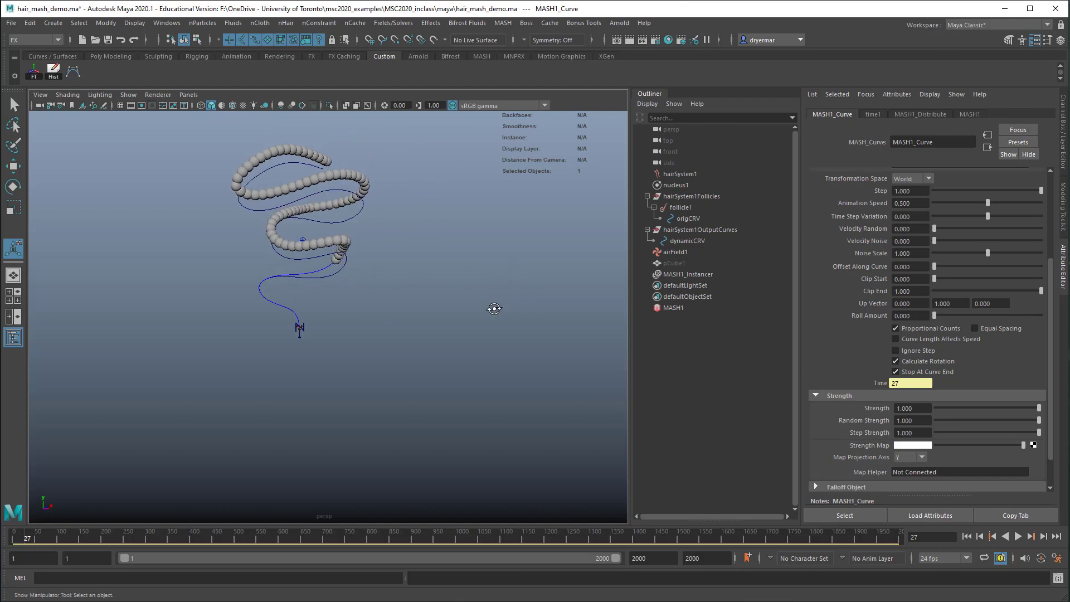
pyautogui.keyDown('alt'); pyautogui.moveTo(494, 309); pyautogui.dragTo(469, 319); pyautogui.keyUp('alt')
pyautogui.moveTo(988, 206); pyautogui.dragTo(871, 196)
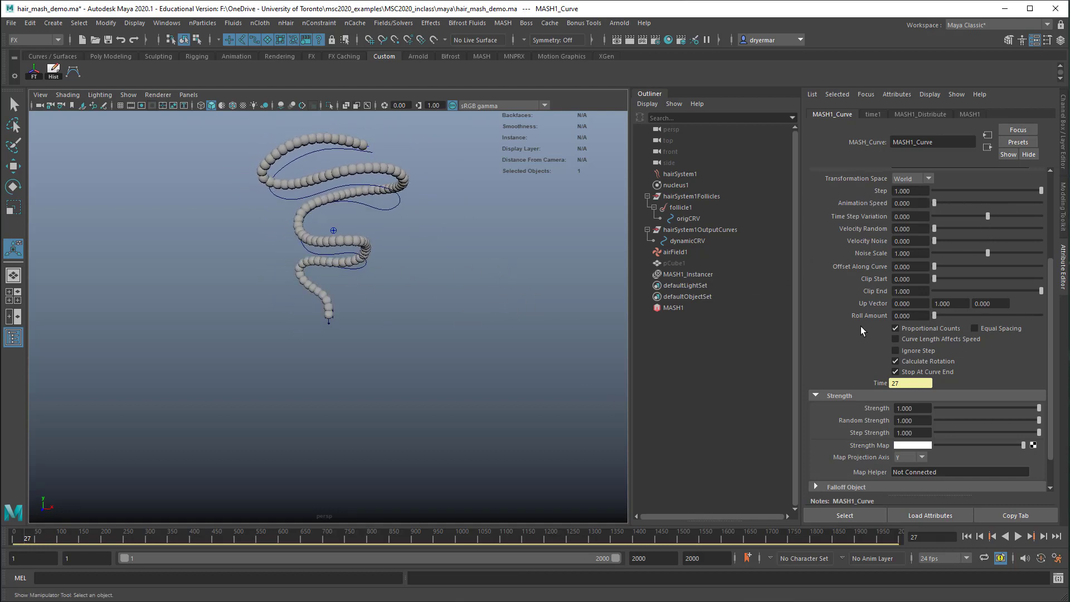
pyautogui.click(967, 536)
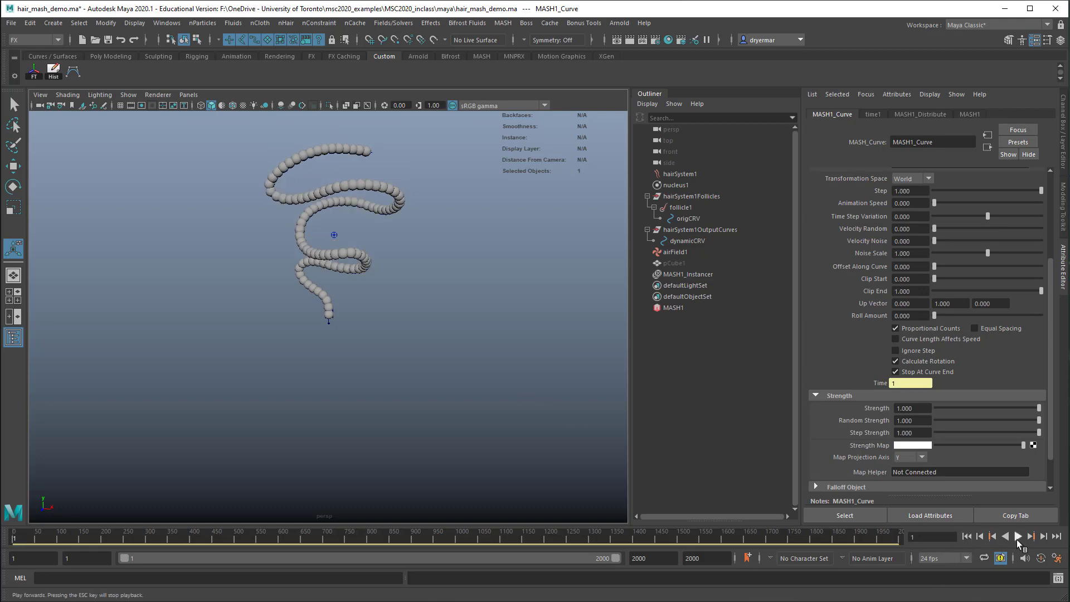
pyautogui.click(1017, 539)
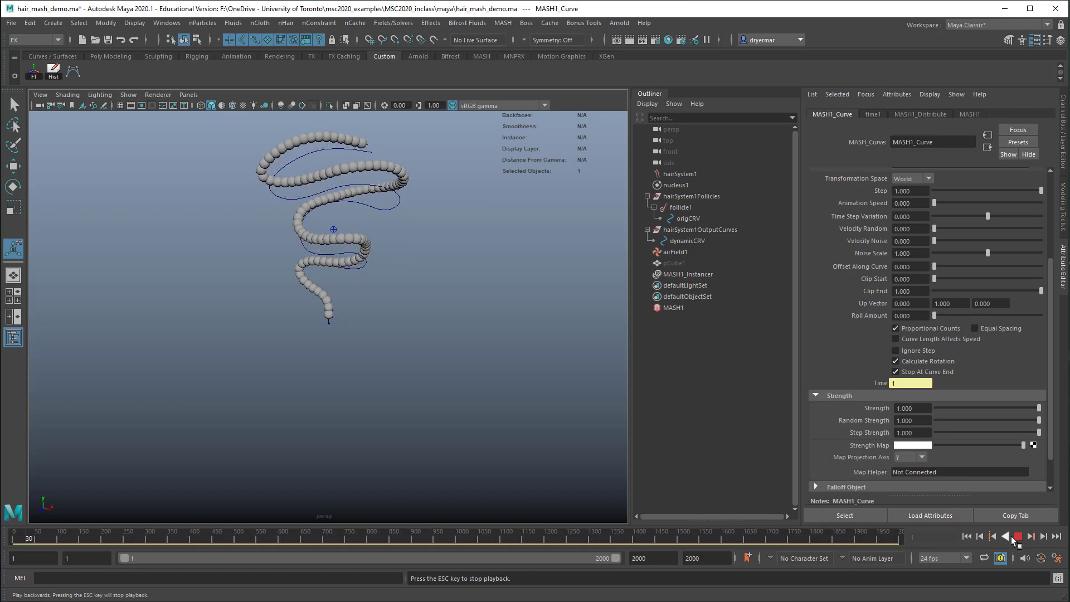
pyautogui.click(1017, 538)
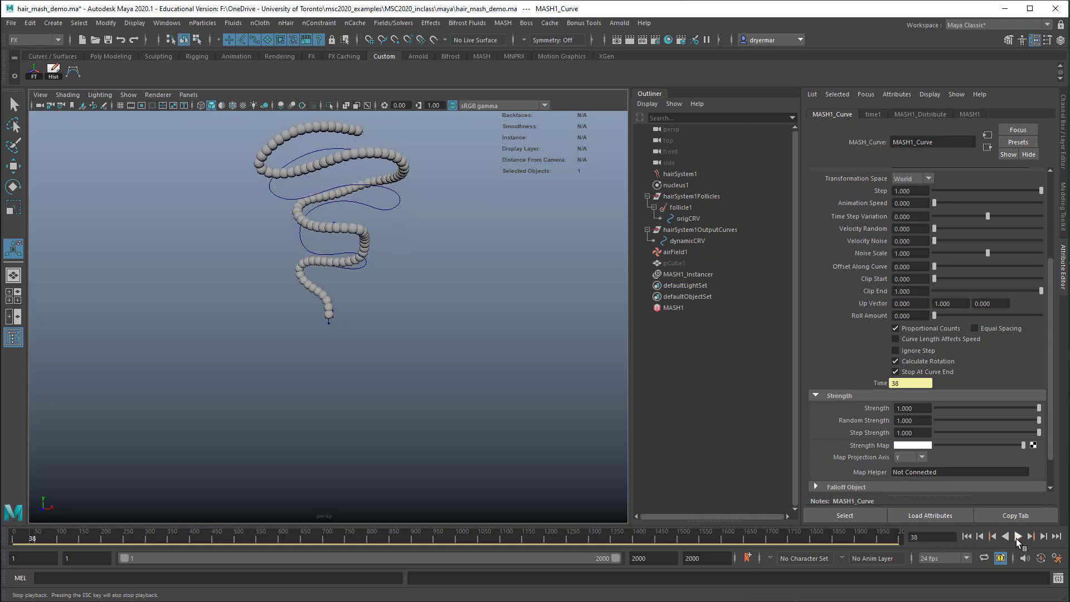
pyautogui.click(967, 536)
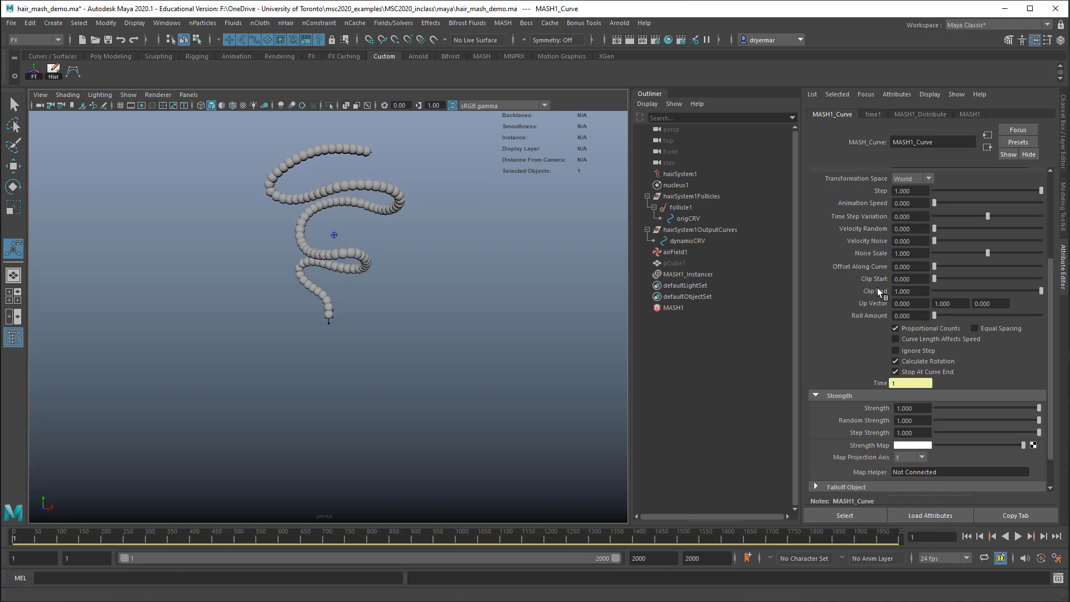
# - Set MASH1_Curve's Offset Along Curve to -1 and inspect the spheres gathered at the curve's base
pyautogui.click(892, 267)
pyautogui.press('Return')
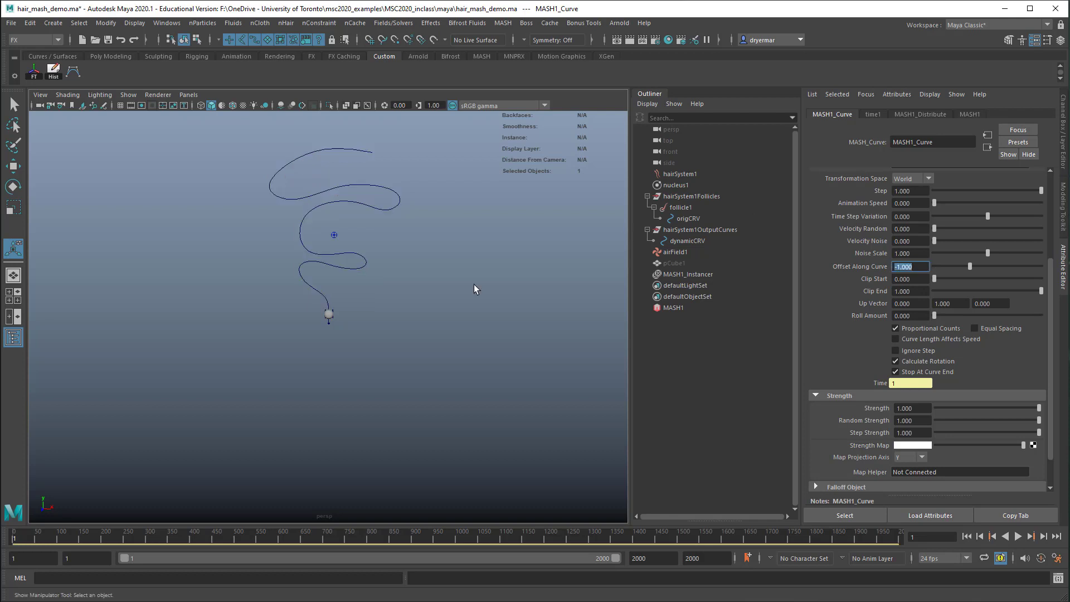
pyautogui.keyDown('alt'); pyautogui.moveTo(476, 289); pyautogui.dragTo(534, 275); pyautogui.keyUp('alt')
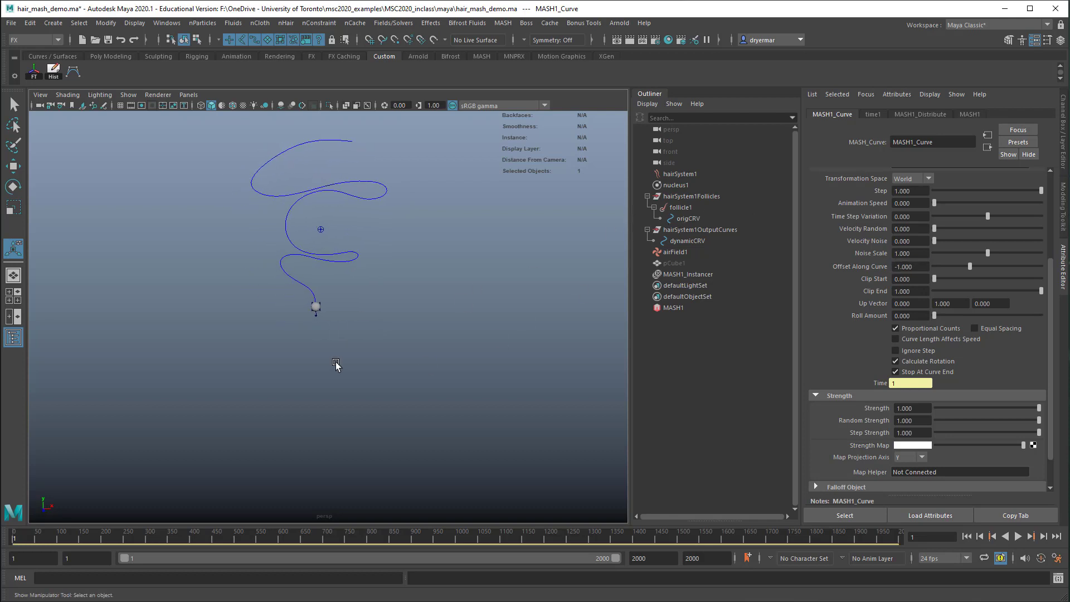
pyautogui.click(715, 263)
pyautogui.keyDown('alt'); pyautogui.moveTo(291, 322); pyautogui.dragTo(413, 300); pyautogui.keyUp('alt')
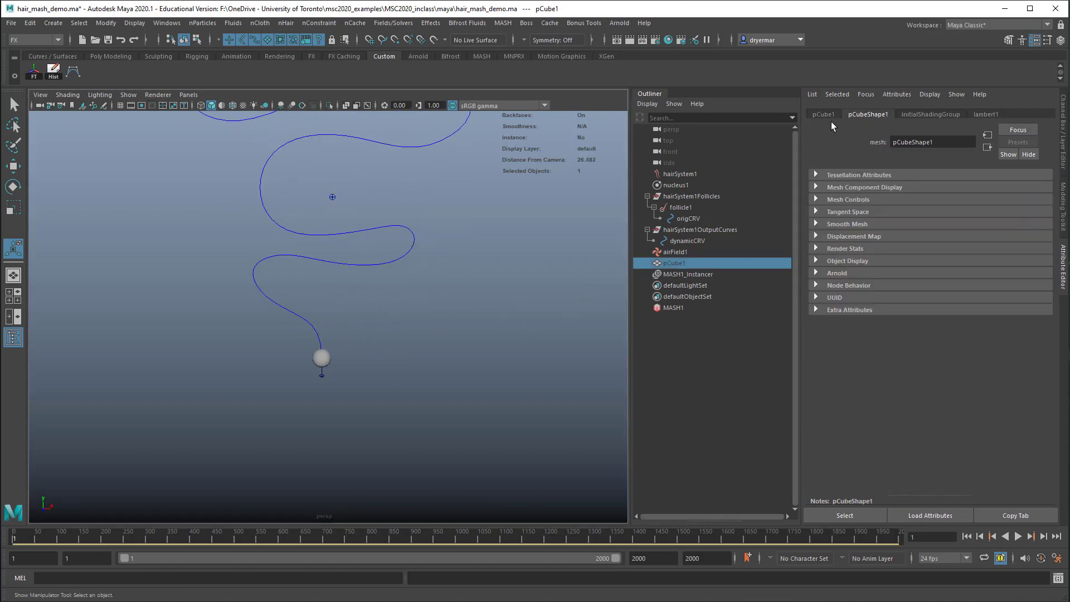
# - Reopen MASH1_Curve's settings and key Offset Along Curve at -1 on frame 1
pyautogui.click(673, 308)
pyautogui.click(866, 114)
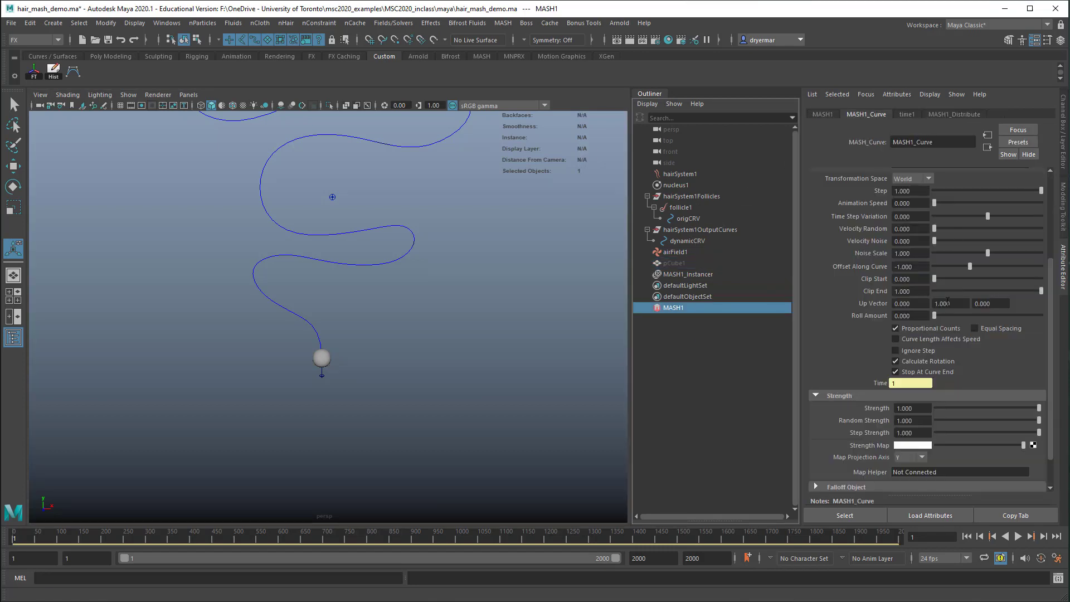
pyautogui.doubleClick(908, 267)
pyautogui.press('Return')
pyautogui.write('1')
pyautogui.press('Return')
pyautogui.rightClick(874, 268)
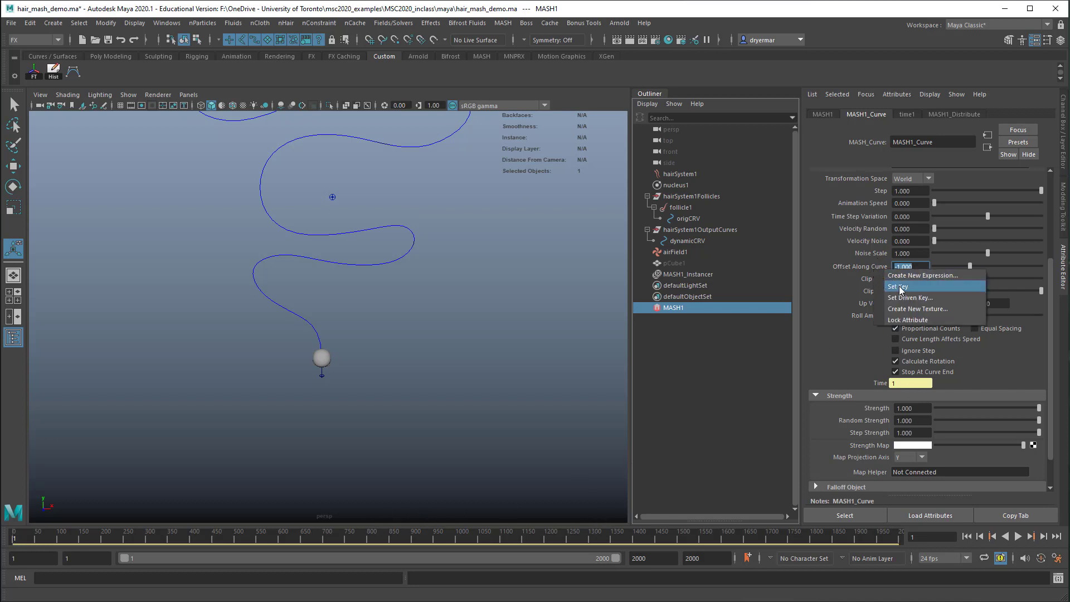
pyautogui.click(900, 287)
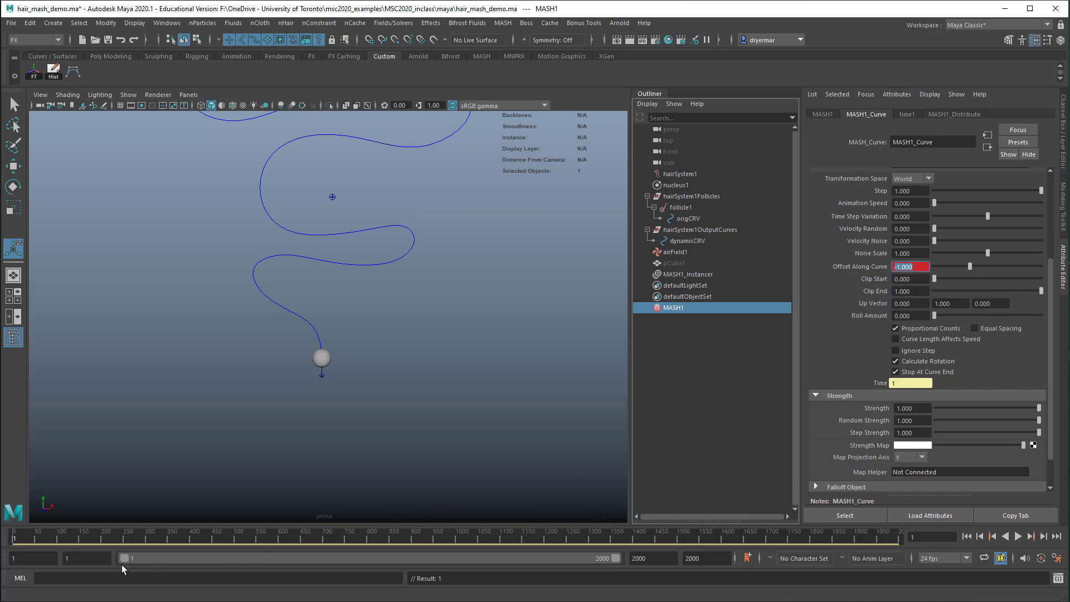
# - Key MASH1_Curve's Offset Along Curve at 0 on frame 150
pyautogui.click(79, 539)
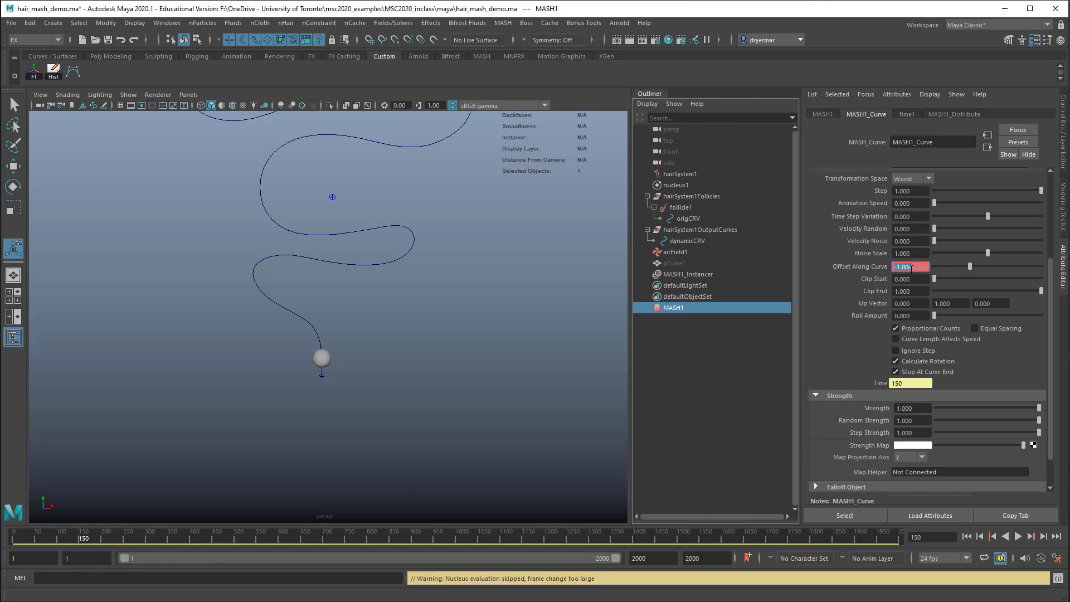
pyautogui.write('0')
pyautogui.press('Return')
pyautogui.rightClick(867, 267)
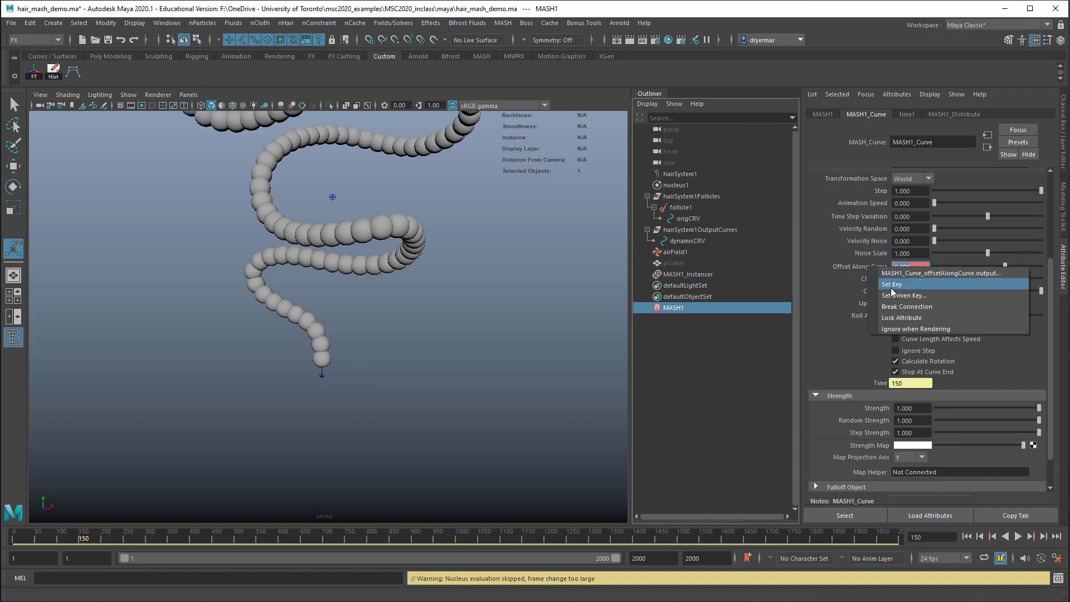
pyautogui.click(914, 279)
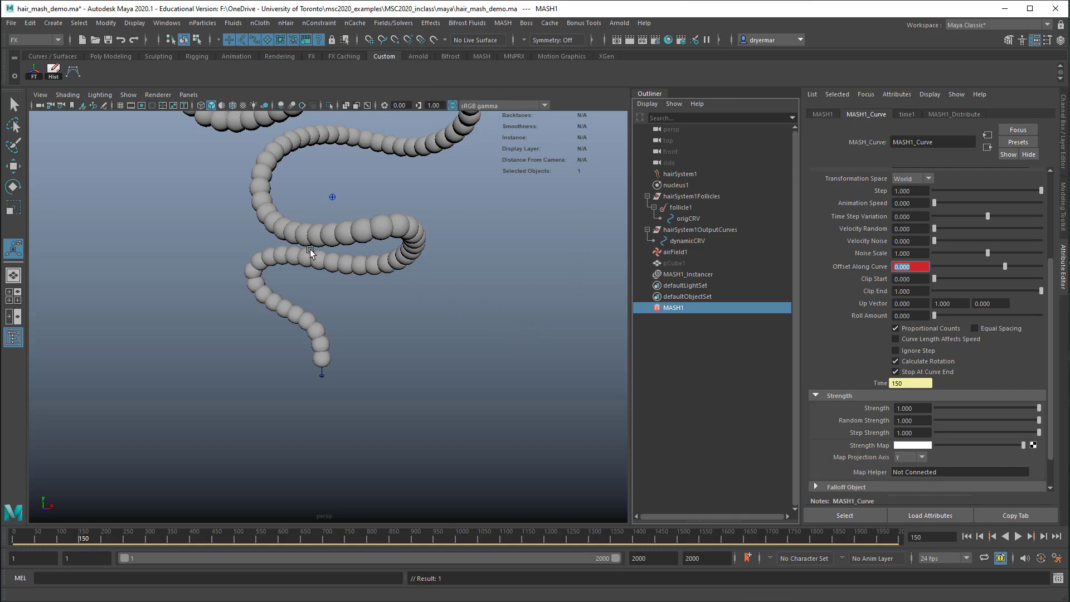
# - Open the Graph Editor and examine the Offset Along Curve animation curve and its flat extensions outside the two keys
pyautogui.click(167, 23)
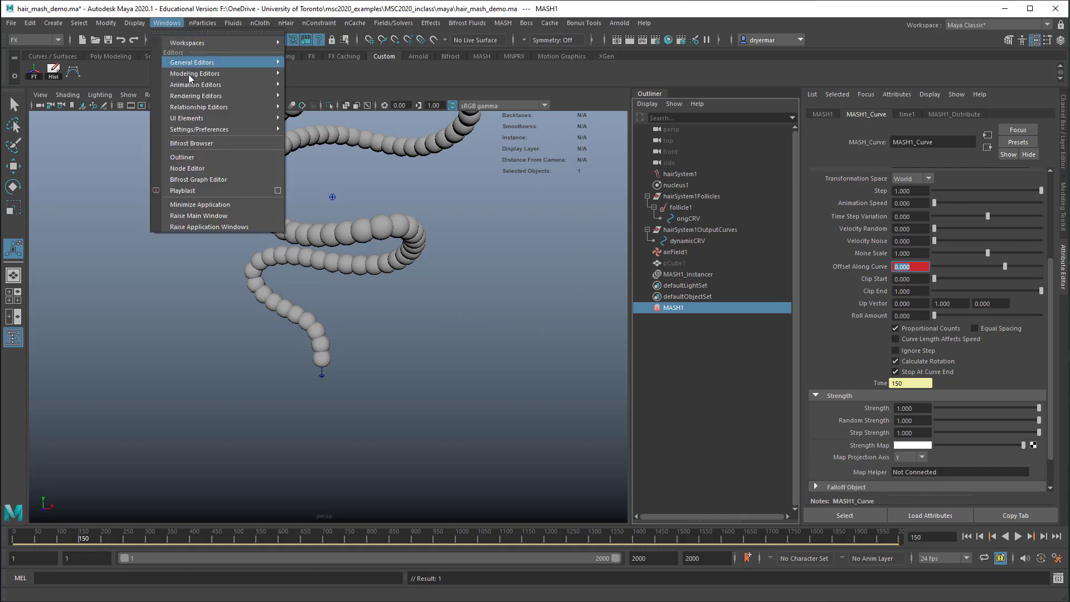
pyautogui.moveTo(235, 85)
pyautogui.click(304, 86)
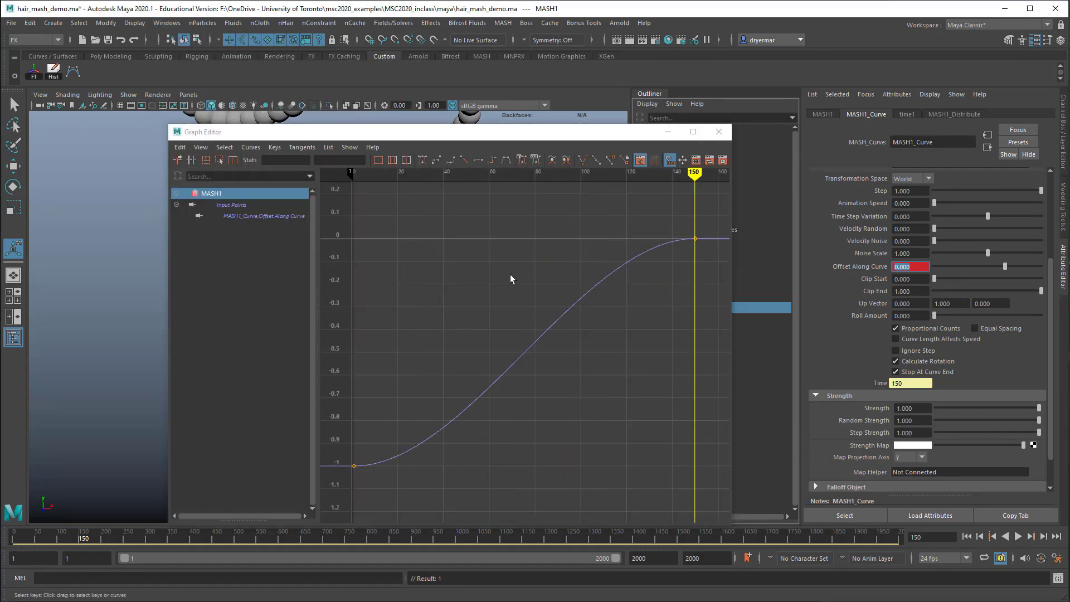
pyautogui.keyDown('alt'); pyautogui.moveTo(551, 403); pyautogui.dragTo(468, 398, button='right'); pyautogui.keyUp('alt')
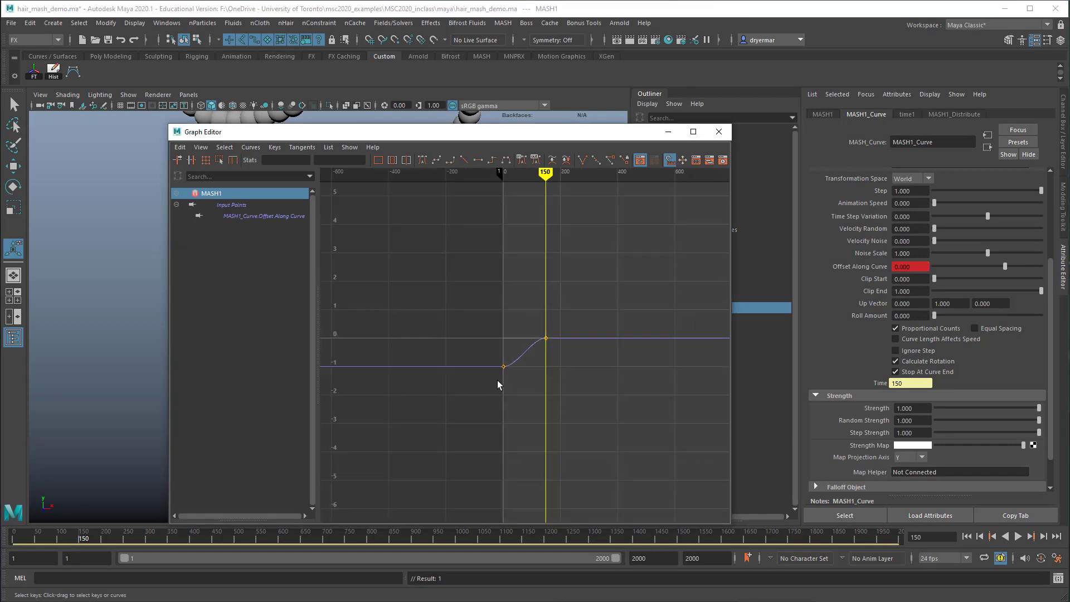
pyautogui.moveTo(500, 373)
pyautogui.keyDown('alt'); pyautogui.mouseDown(button='middle')
pyautogui.moveTo(438, 372)
pyautogui.moveTo(483, 375)
pyautogui.mouseUp(button='middle'); pyautogui.keyUp('alt')
pyautogui.keyDown('alt'); pyautogui.moveTo(464, 372); pyautogui.dragTo(479, 373, button='right'); pyautogui.keyUp('alt')
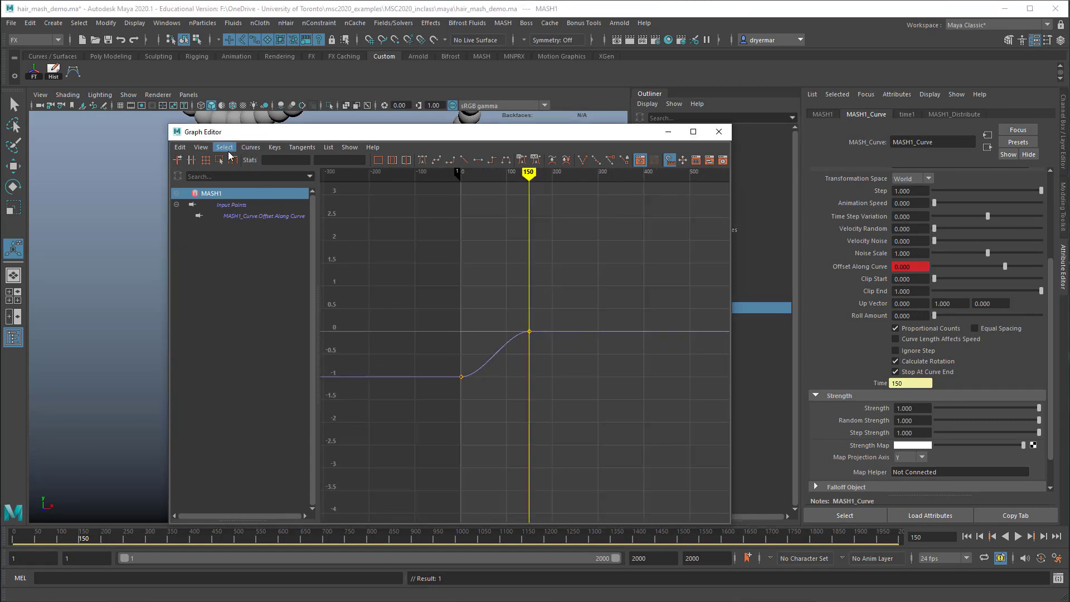
# - Turn off the Infinity display, examine the Offset Along Curve animation between its two keys, and close the Graph Editor
pyautogui.click(201, 147)
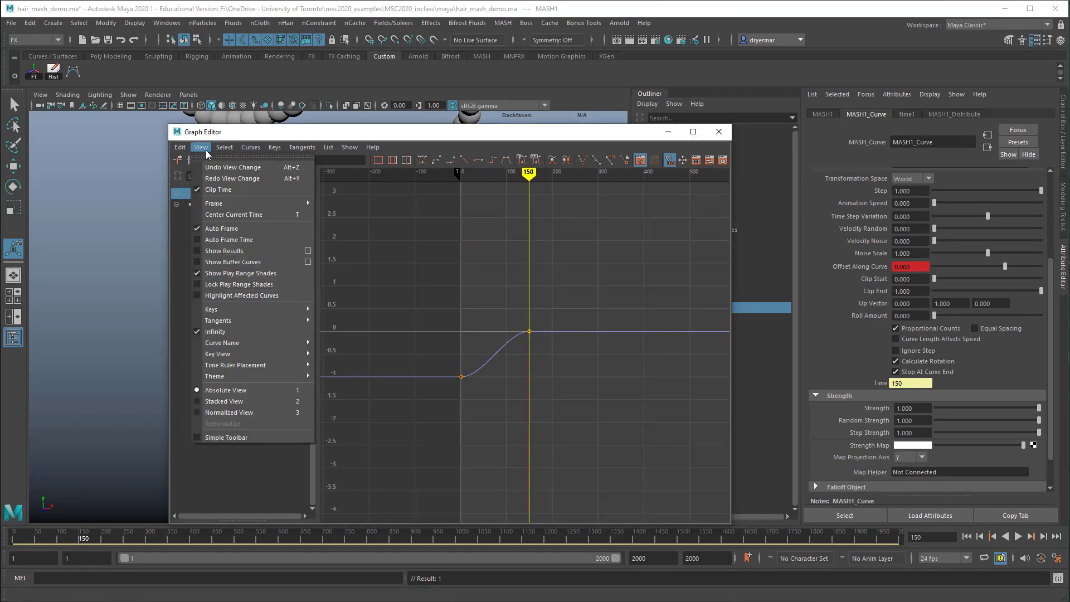
pyautogui.click(229, 334)
pyautogui.keyDown('alt'); pyautogui.moveTo(396, 395); pyautogui.dragTo(508, 398, button='right'); pyautogui.keyUp('alt')
pyautogui.keyDown('alt'); pyautogui.moveTo(511, 359); pyautogui.dragTo(581, 413, button='middle'); pyautogui.keyUp('alt')
pyautogui.keyDown('alt'); pyautogui.moveTo(591, 408); pyautogui.dragTo(569, 385, button='right'); pyautogui.keyUp('alt')
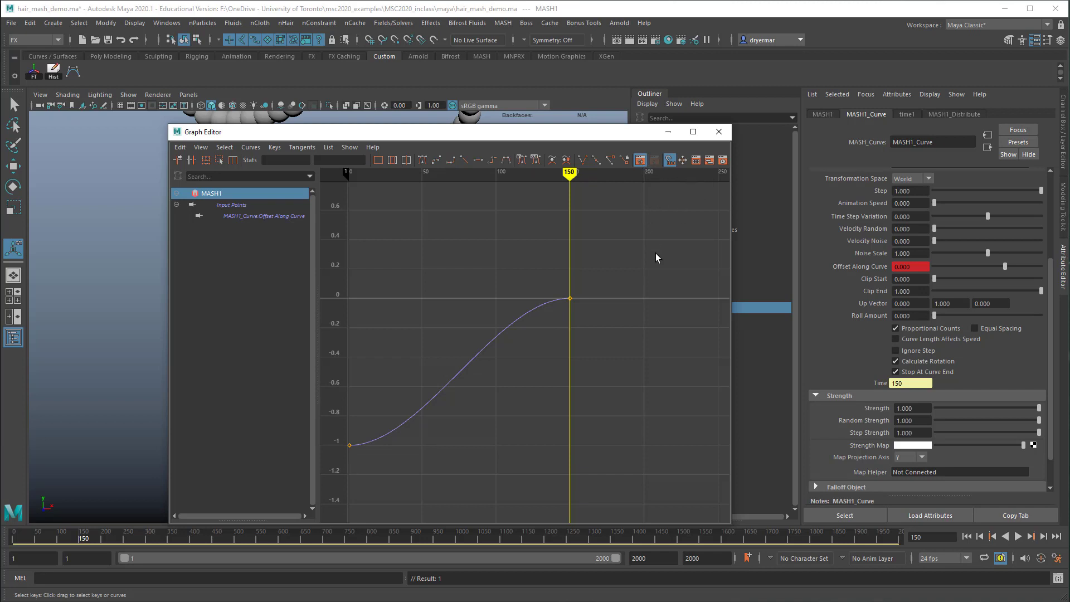
pyautogui.click(715, 135)
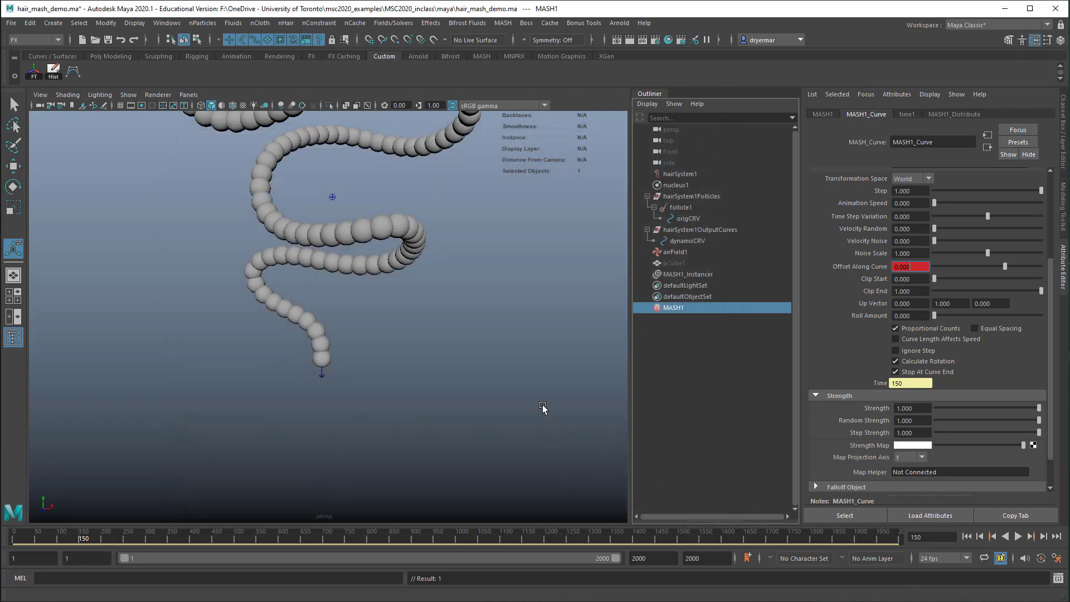
# - Frame the whole sphere chain and play the animation from the first frame to check how it grows along the curve
pyautogui.keyDown('alt'); pyautogui.moveTo(543, 407); pyautogui.dragTo(434, 367, button='right'); pyautogui.keyUp('alt')
pyautogui.keyDown('alt'); pyautogui.moveTo(435, 368); pyautogui.dragTo(447, 447, button='middle'); pyautogui.keyUp('alt')
pyautogui.keyDown('alt'); pyautogui.moveTo(448, 447); pyautogui.dragTo(450, 461); pyautogui.keyUp('alt')
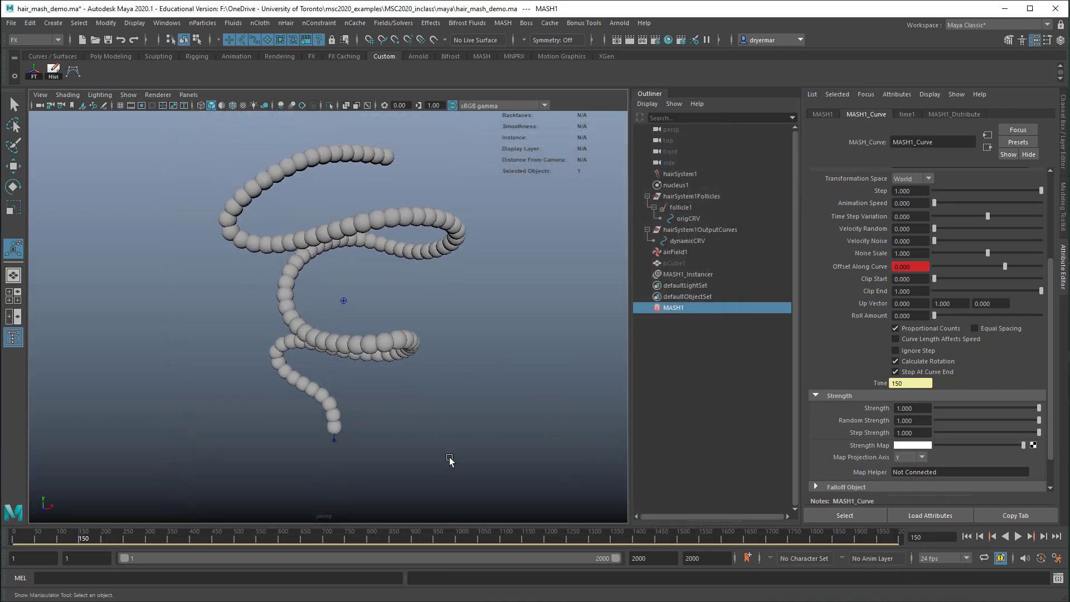
pyautogui.click(967, 537)
pyautogui.click(1018, 537)
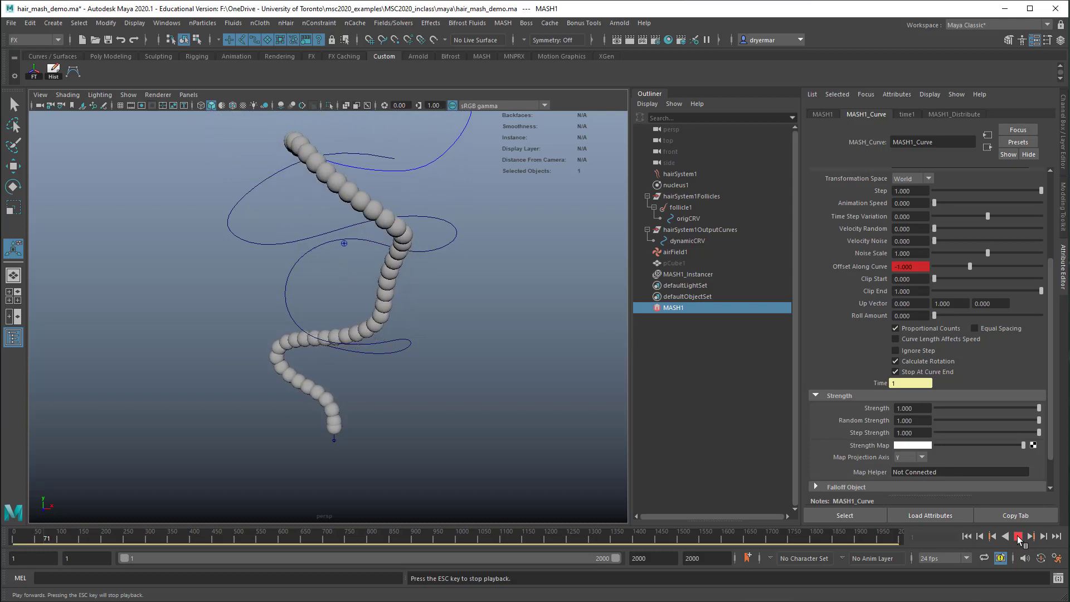
pyautogui.click(1019, 538)
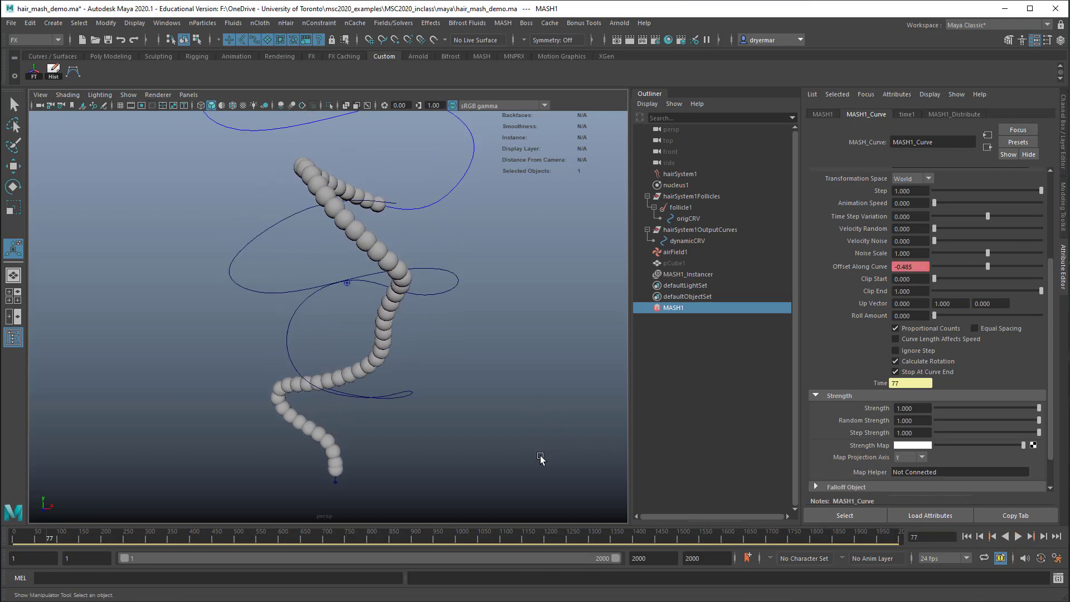
# - Show the viewport grid and set airField1's Attenuation to 20
pyautogui.click(686, 252)
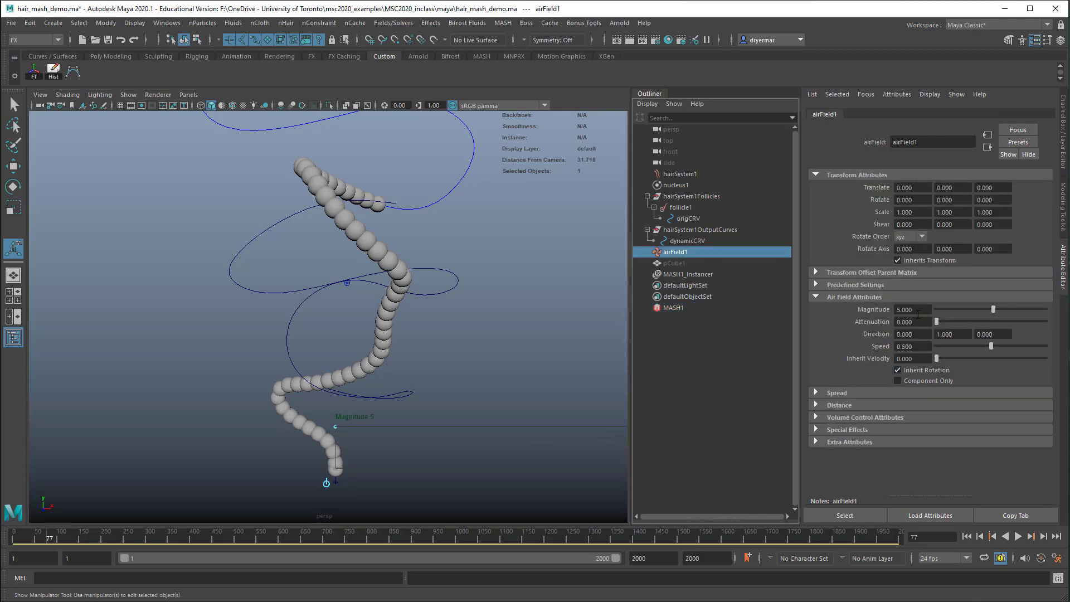
pyautogui.click(120, 105)
pyautogui.keyDown('alt'); pyautogui.moveTo(286, 268); pyautogui.dragTo(241, 280); pyautogui.keyUp('alt')
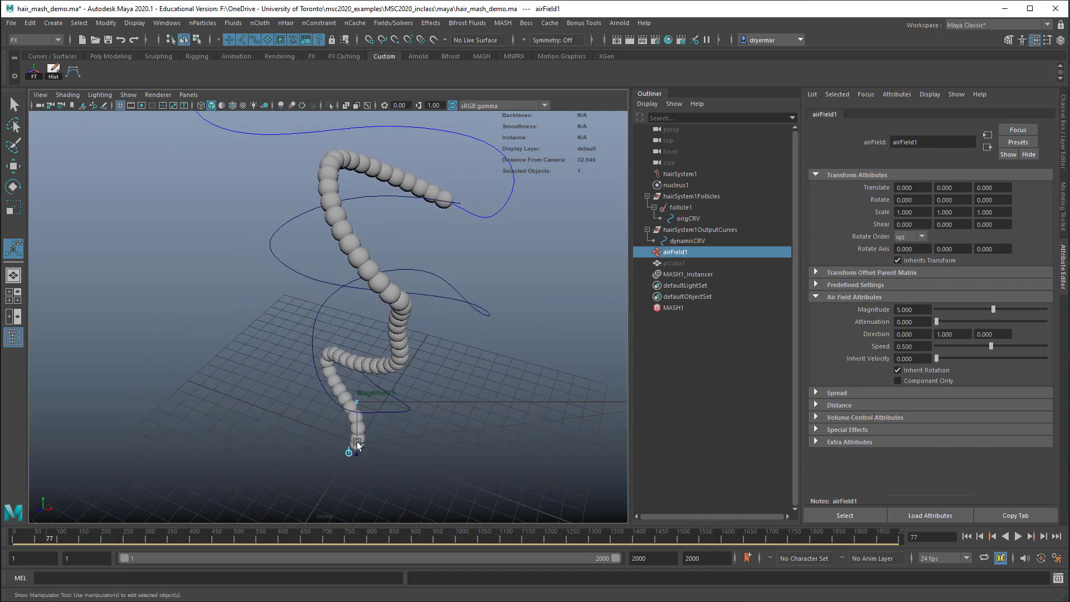
pyautogui.keyDown('alt'); pyautogui.moveTo(348, 378); pyautogui.dragTo(318, 297); pyautogui.keyUp('alt')
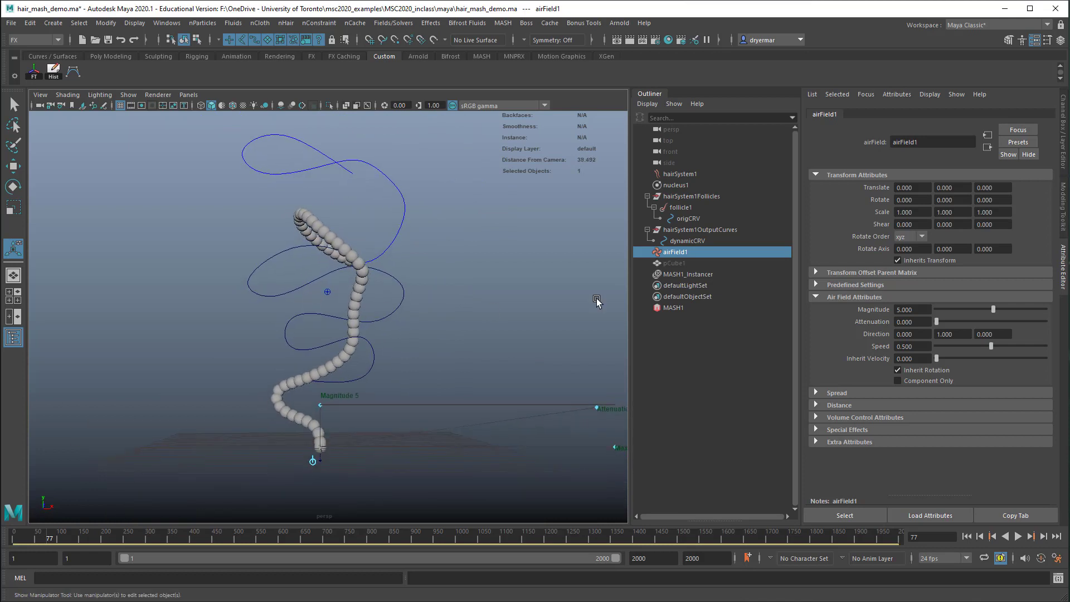
pyautogui.click(917, 323)
pyautogui.write('20')
pyautogui.press('Return')
# - Play the animation from the first frame to check how the attenuated air field affects the growing chain
pyautogui.click(966, 537)
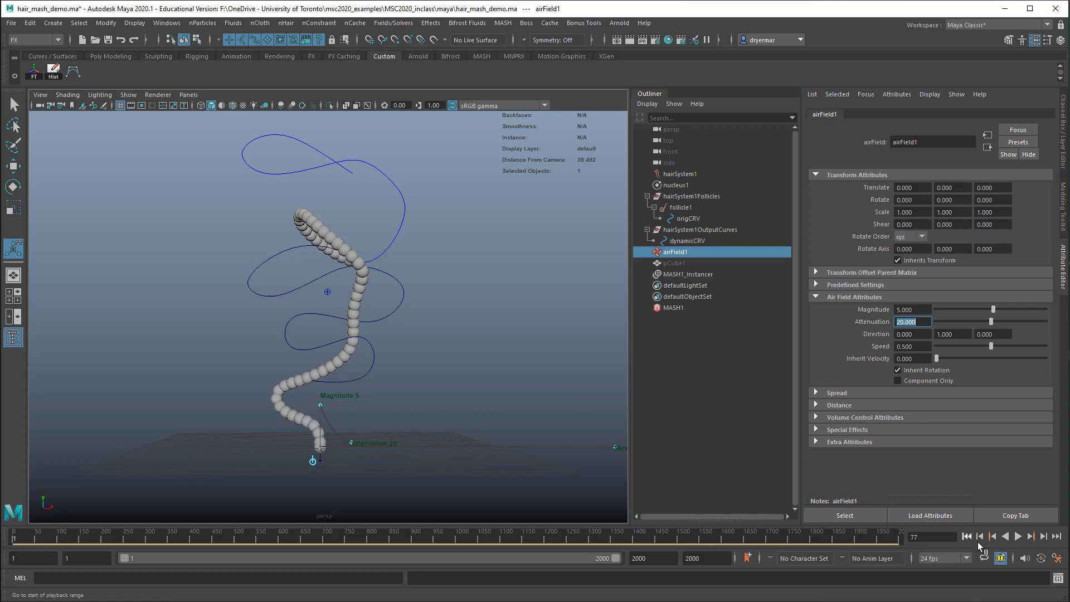
pyautogui.click(1017, 536)
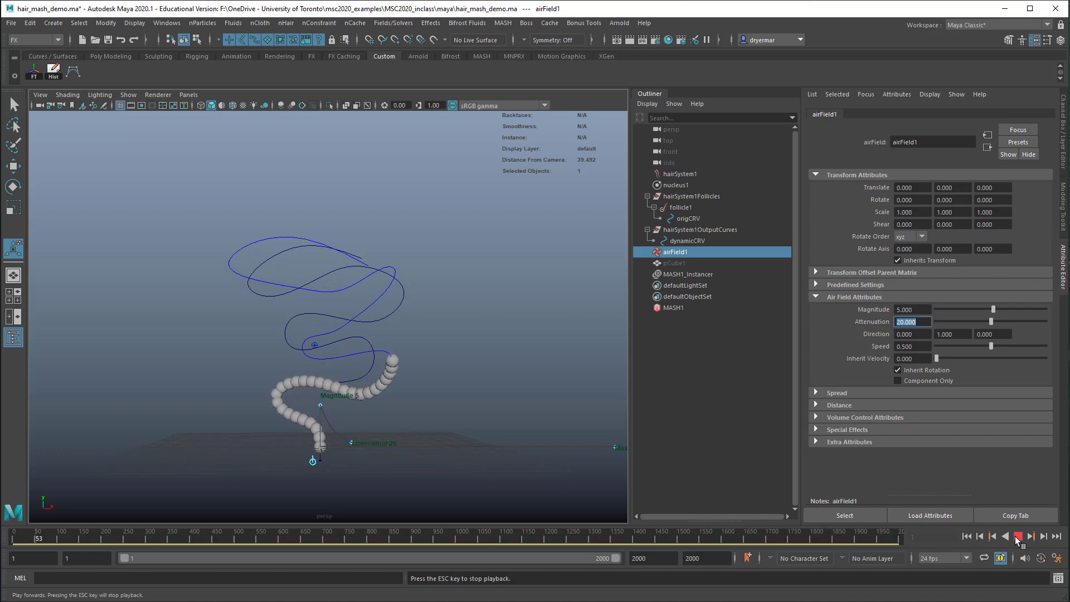
pyautogui.click(1017, 536)
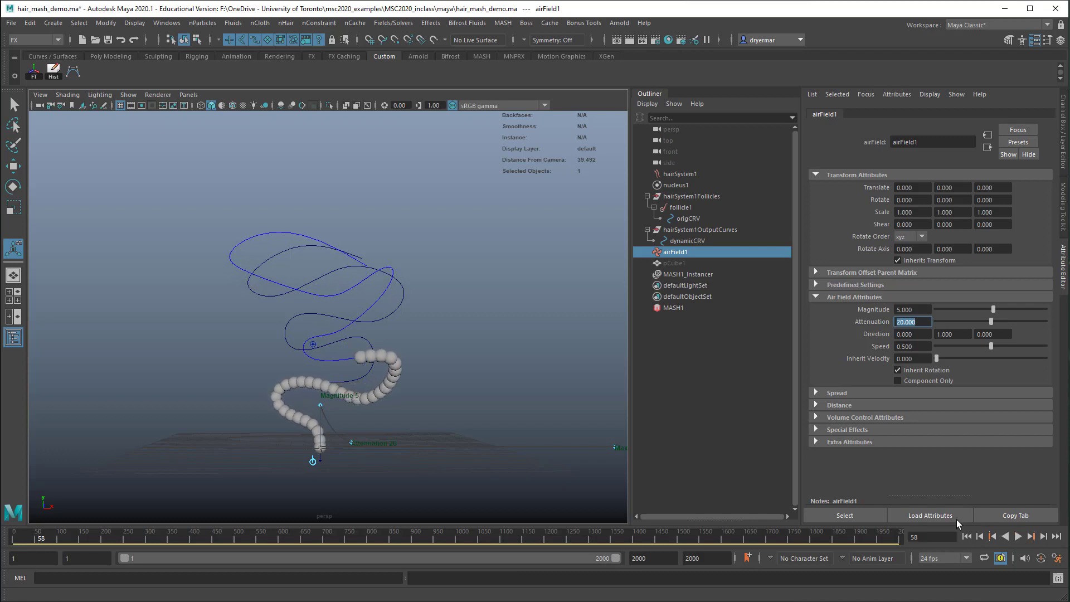
# - Raise hairSystem1's turbulence to an Intensity of 0.637 and a Frequency of 0.811
pyautogui.click(390, 272)
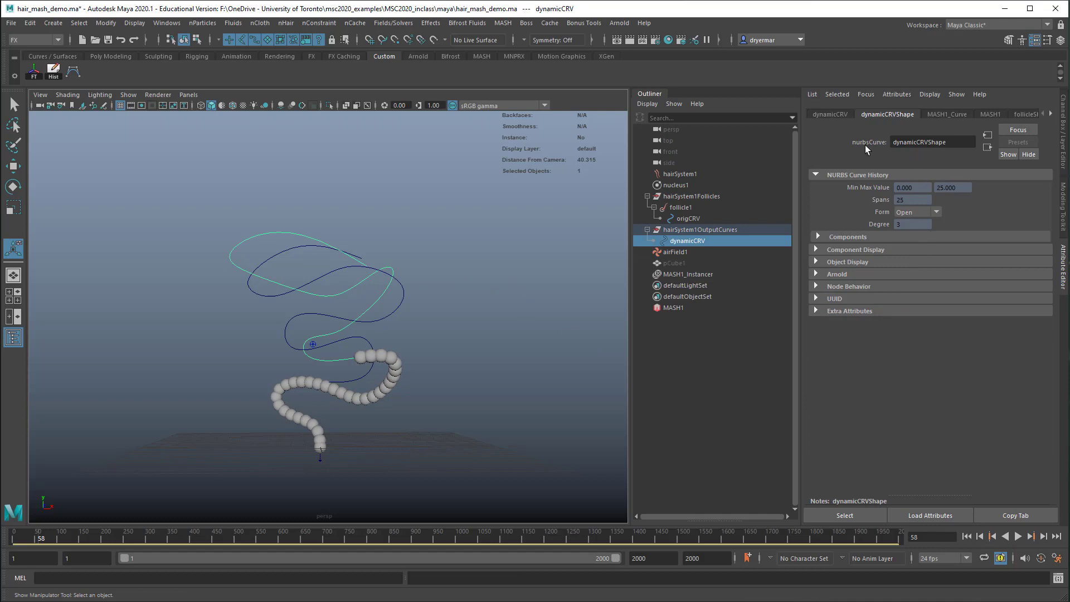
pyautogui.click(1025, 114)
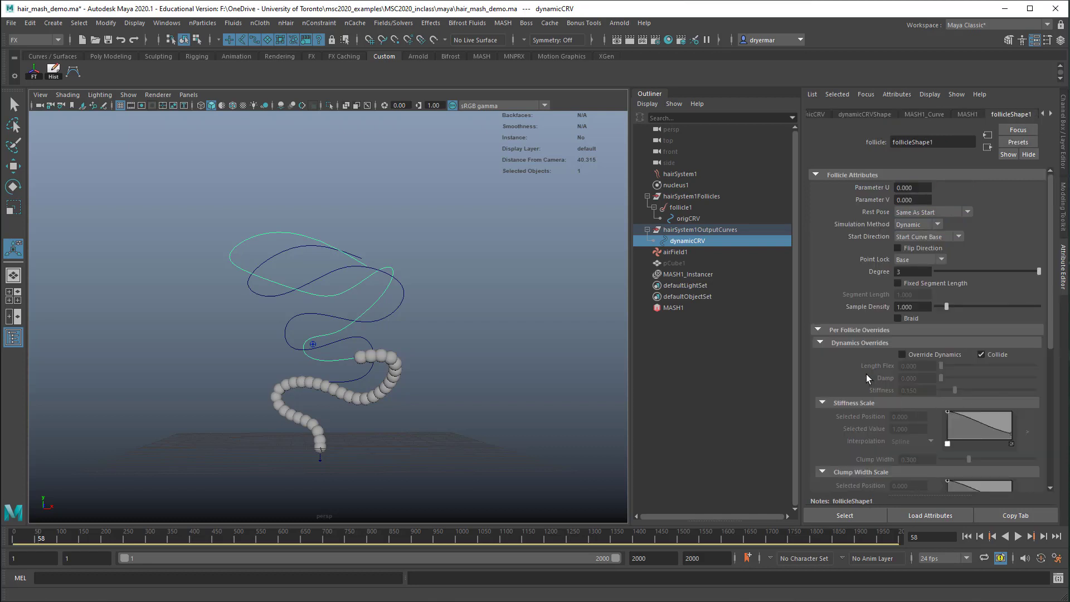
pyautogui.click(679, 174)
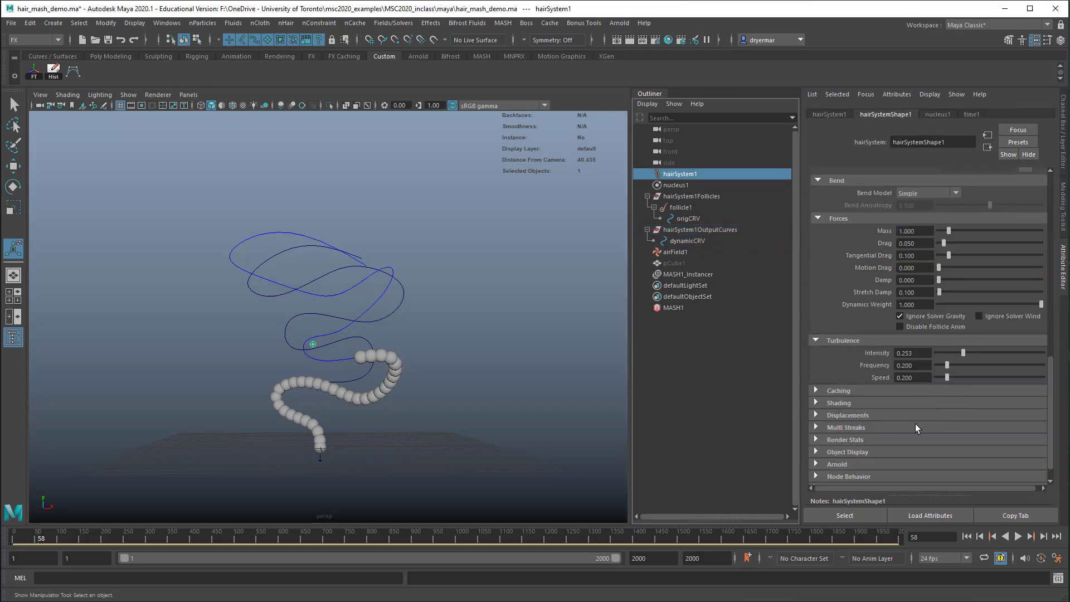
pyautogui.moveTo(996, 352); pyautogui.dragTo(979, 364)
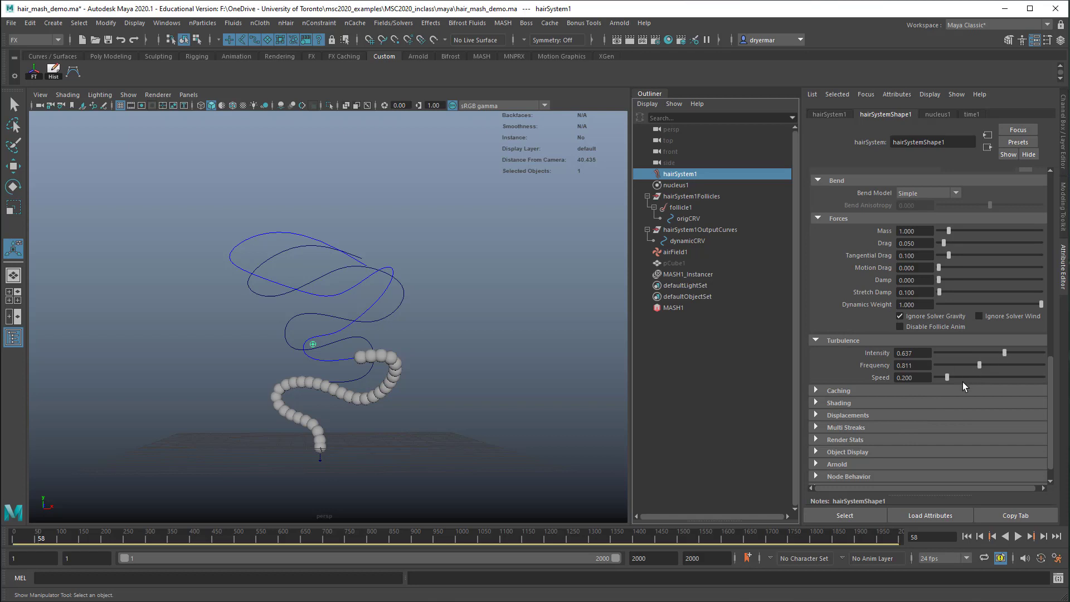
# - Play the animation from the first frame and inspect how the stronger turbulence bends the growing sphere chain
pyautogui.click(966, 536)
pyautogui.click(1017, 536)
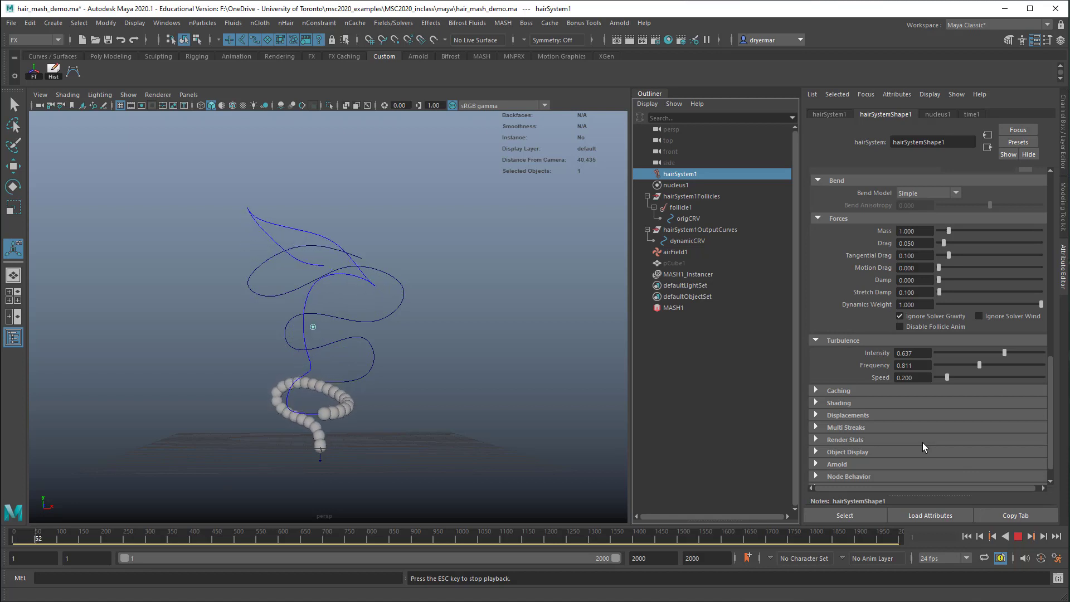
pyautogui.click(1019, 538)
pyautogui.keyDown('alt'); pyautogui.moveTo(544, 417); pyautogui.dragTo(479, 382); pyautogui.keyUp('alt')
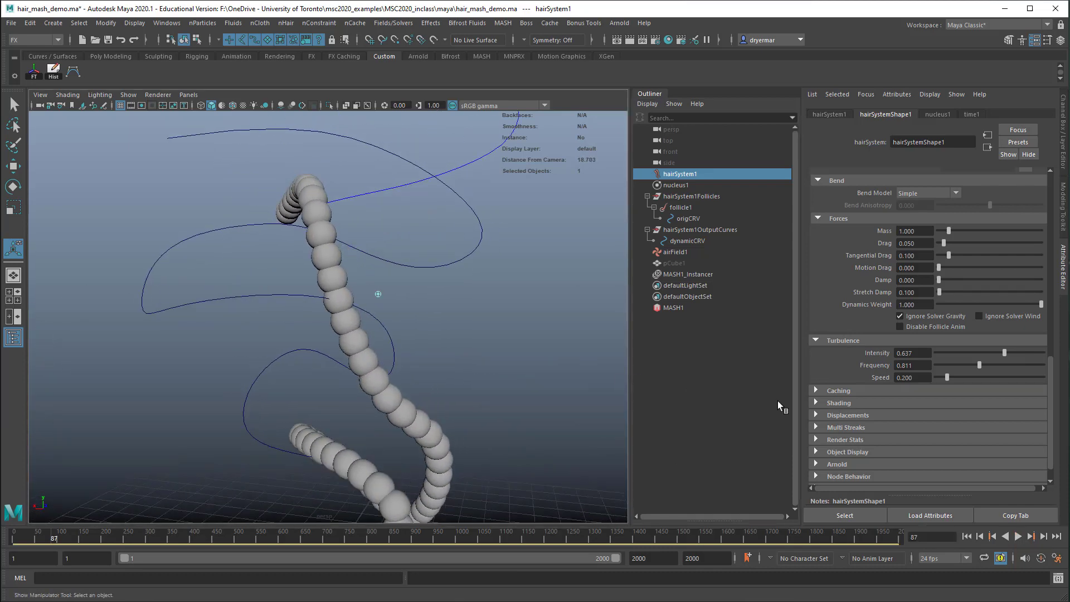
# - Enable Self Collide in the Collisions attributes of hairSystemShape1
pyautogui.click(690, 218)
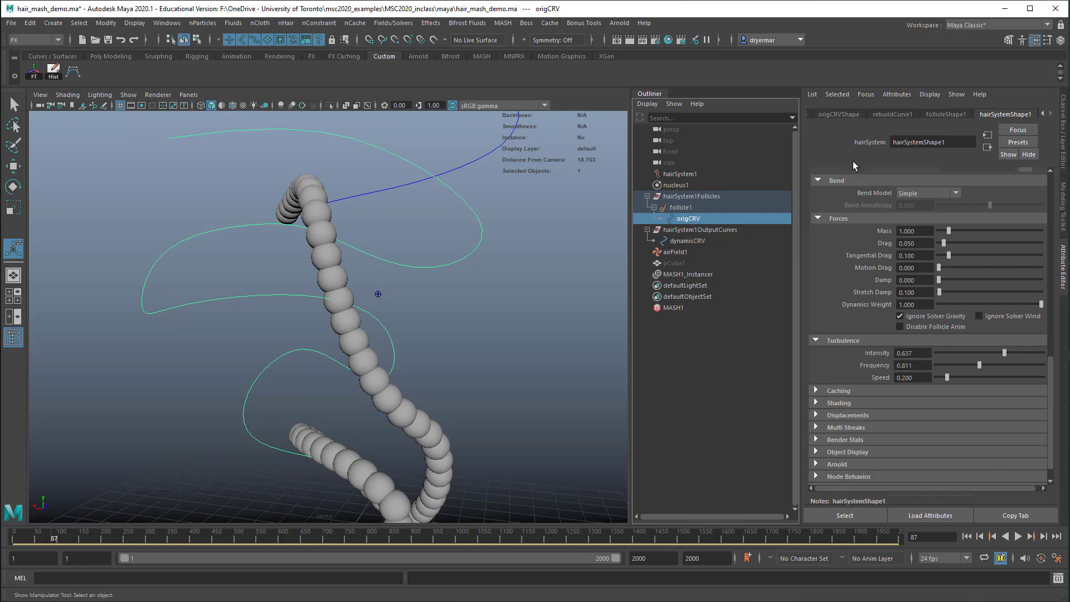
pyautogui.click(693, 175)
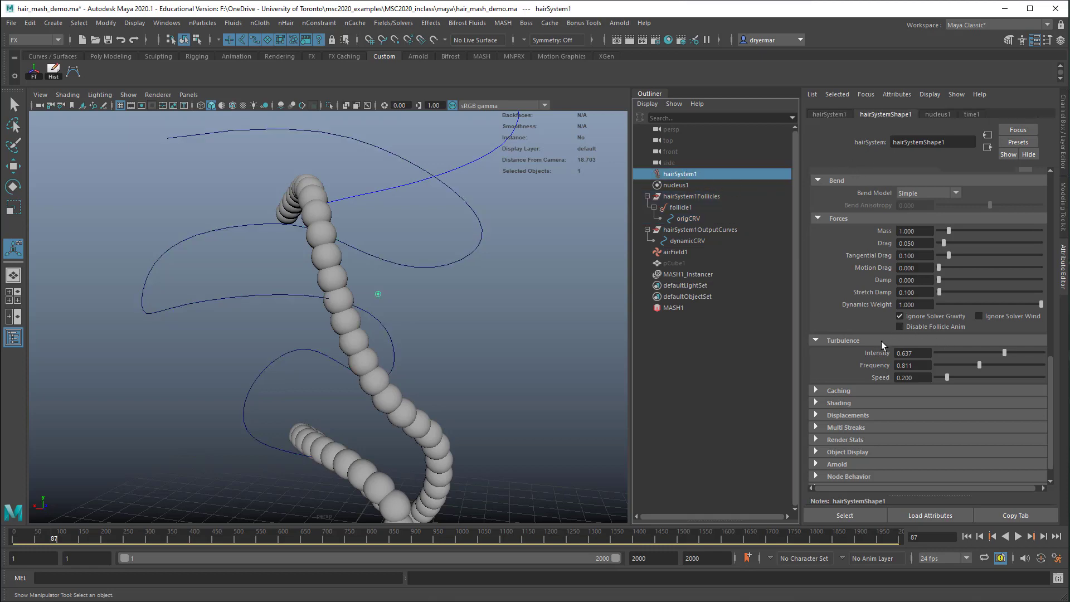
pyautogui.scroll(10, 858, 326)
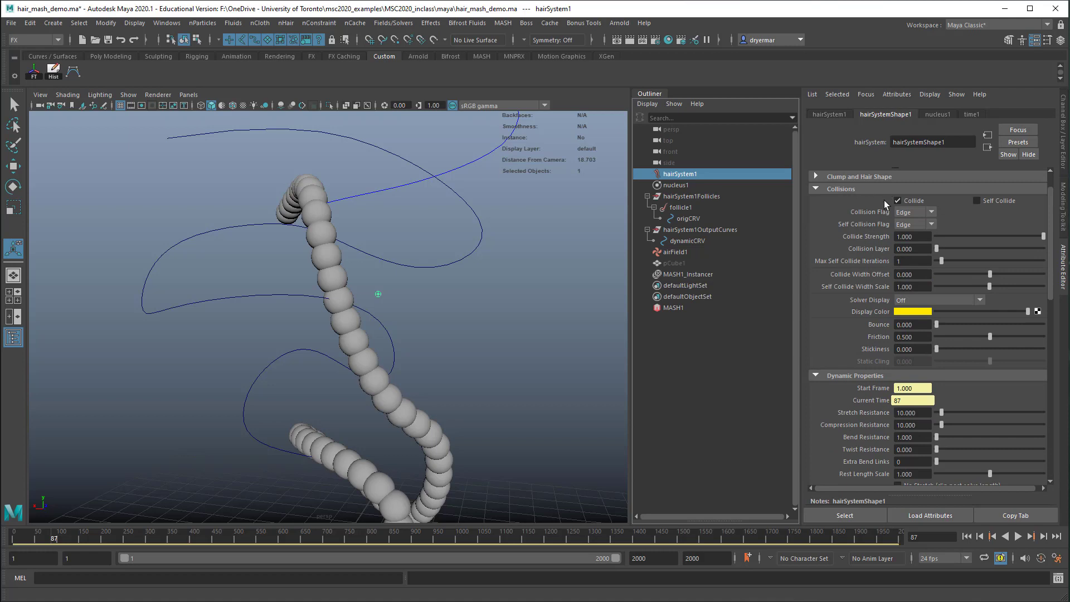
pyautogui.click(979, 202)
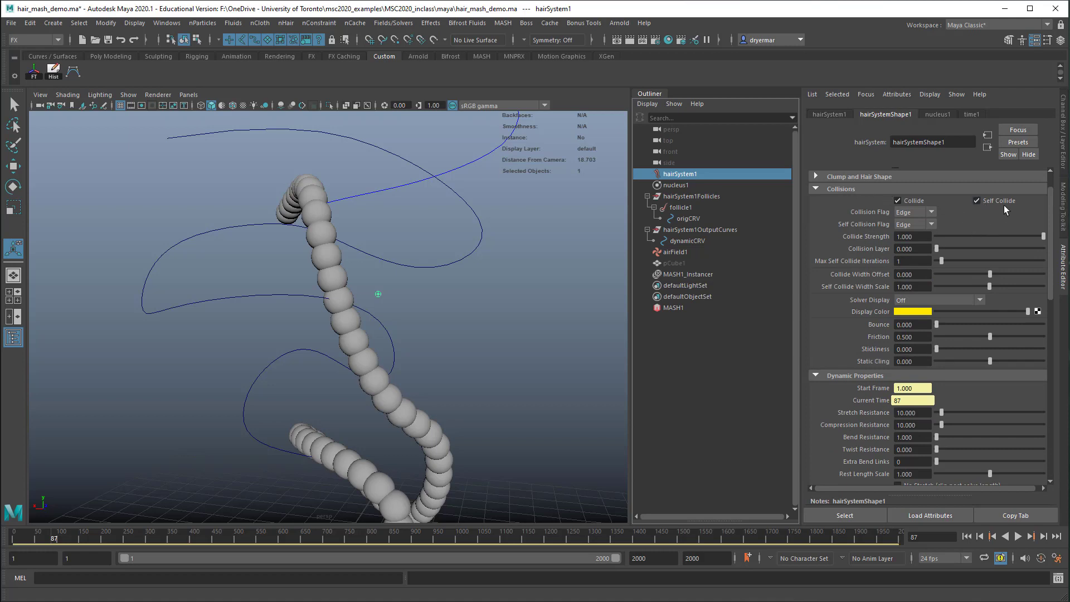
# - Play the animation from the first frame to check how the sphere chain behaves with self-collision enabled
pyautogui.keyDown('alt'); pyautogui.moveTo(488, 316); pyautogui.dragTo(380, 303, button='right'); pyautogui.keyUp('alt')
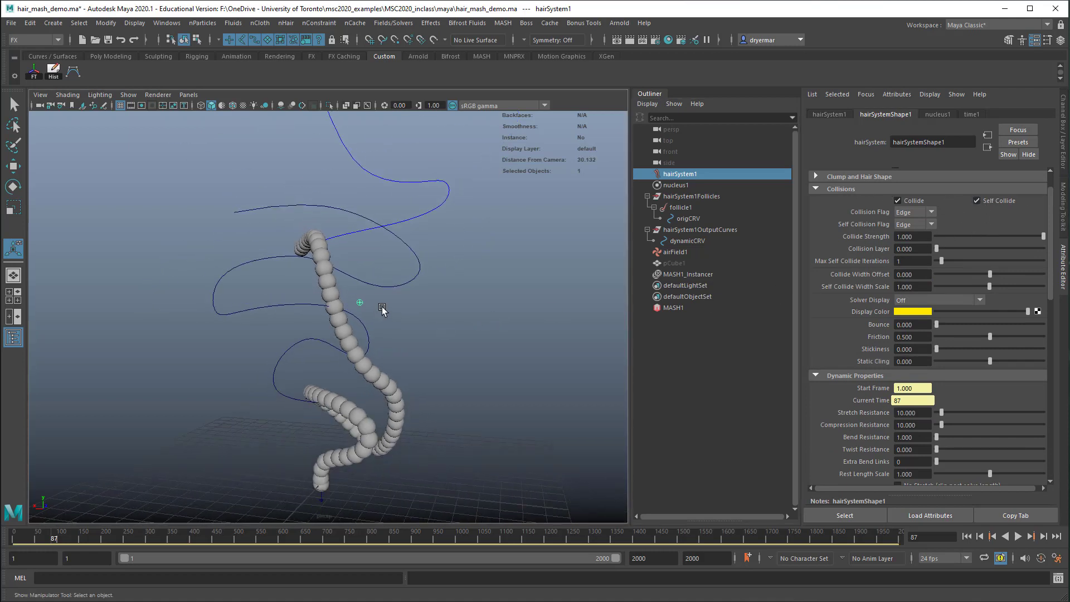
pyautogui.keyDown('alt'); pyautogui.moveTo(380, 303); pyautogui.dragTo(421, 291); pyautogui.keyUp('alt')
pyautogui.click(967, 537)
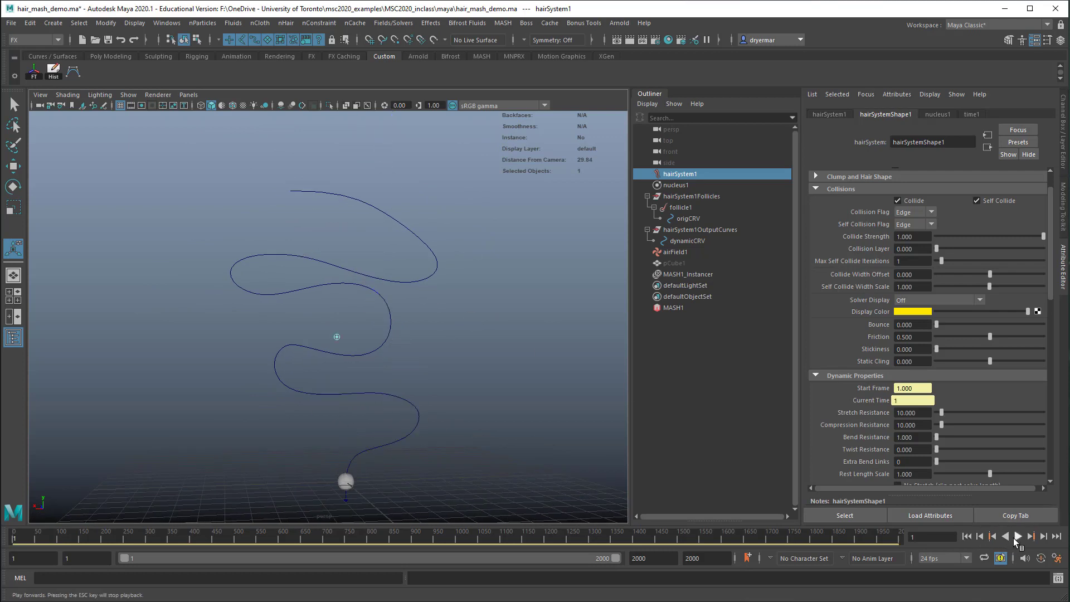
pyautogui.click(1018, 537)
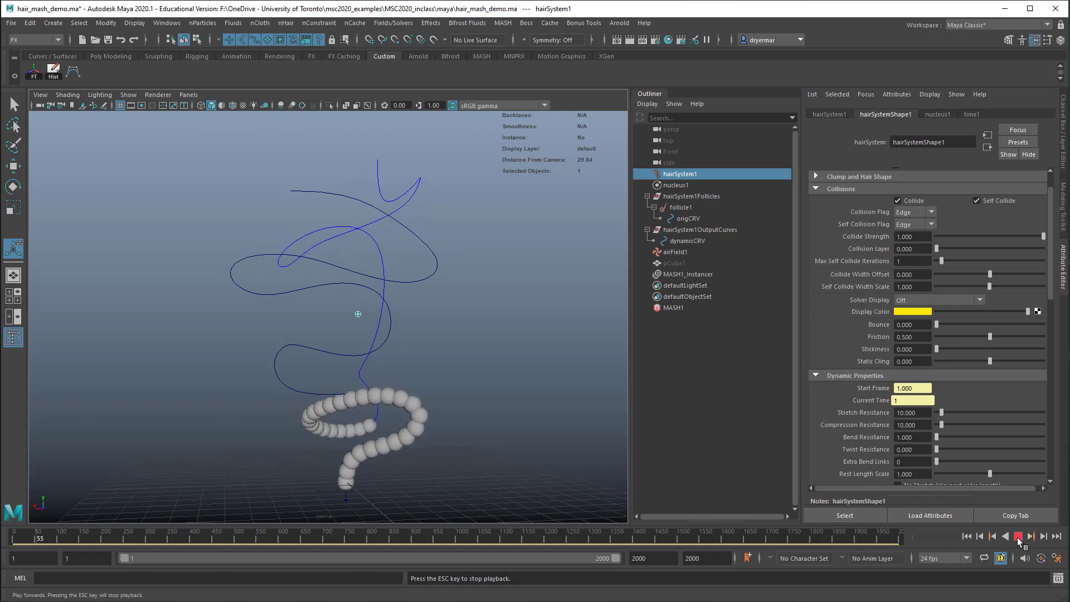
pyautogui.click(1019, 538)
# - Advance the playback briefly and examine from several angles where the sphere chain crosses or touches itself
pyautogui.moveTo(479, 421)
pyautogui.keyDown('alt'); pyautogui.mouseDown()
pyautogui.moveTo(545, 434)
pyautogui.moveTo(469, 418)
pyautogui.mouseUp(); pyautogui.keyUp('alt')
pyautogui.keyDown('alt'); pyautogui.moveTo(469, 418); pyautogui.dragTo(547, 396, button='right'); pyautogui.keyUp('alt')
pyautogui.keyDown('alt'); pyautogui.moveTo(513, 362); pyautogui.dragTo(512, 289, button='middle'); pyautogui.keyUp('alt')
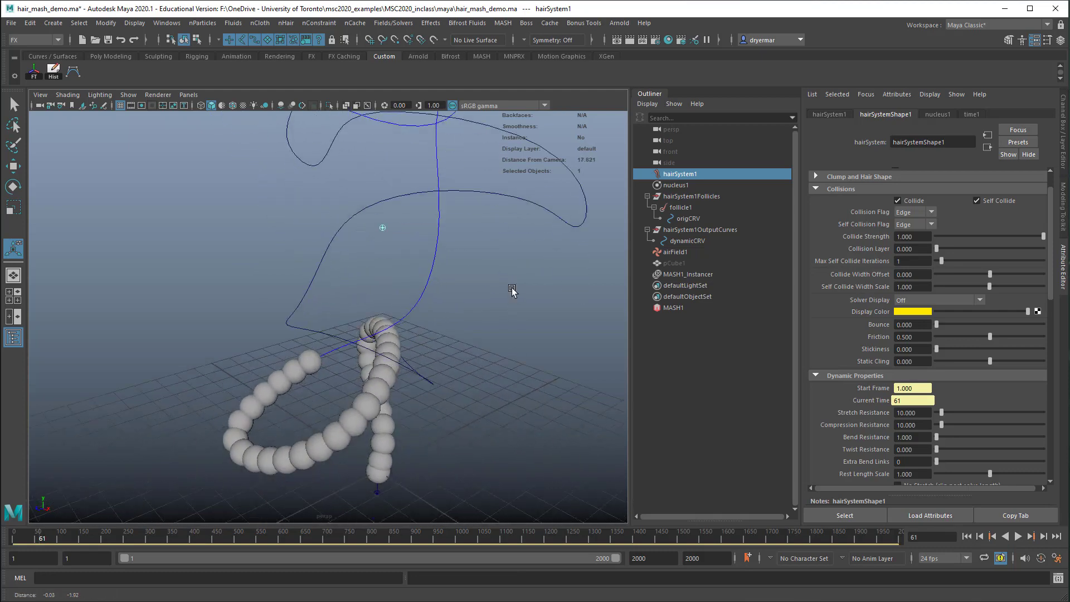
pyautogui.keyDown('alt'); pyautogui.moveTo(440, 326); pyautogui.dragTo(507, 298); pyautogui.keyUp('alt')
pyautogui.keyDown('alt'); pyautogui.moveTo(369, 316); pyautogui.dragTo(494, 435); pyautogui.keyUp('alt')
pyautogui.keyDown('alt'); pyautogui.moveTo(494, 434); pyautogui.dragTo(521, 433, button='right'); pyautogui.keyUp('alt')
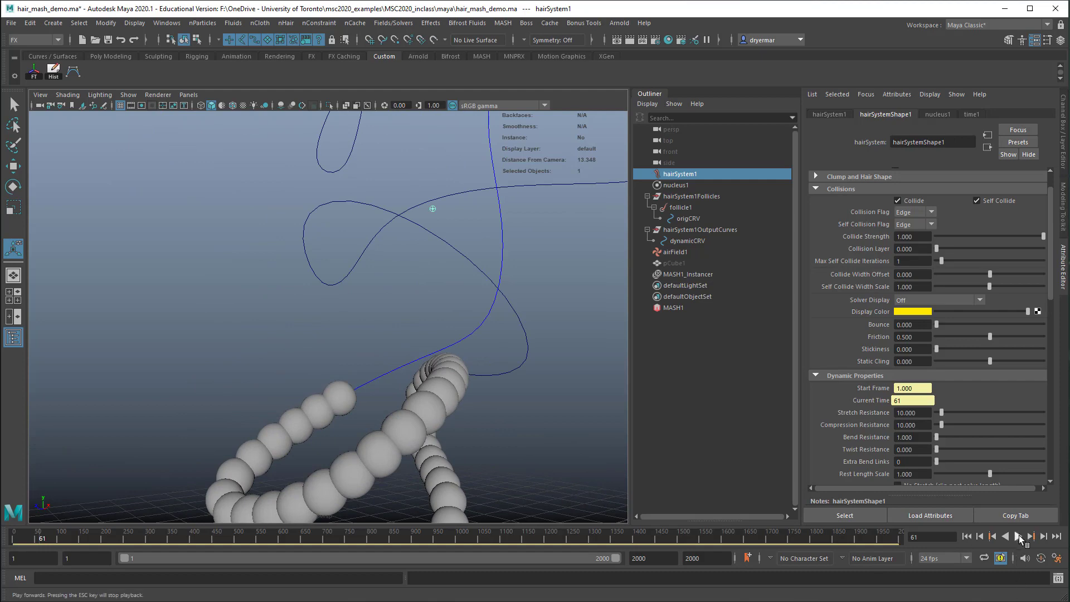
pyautogui.click(1018, 537)
pyautogui.click(1018, 536)
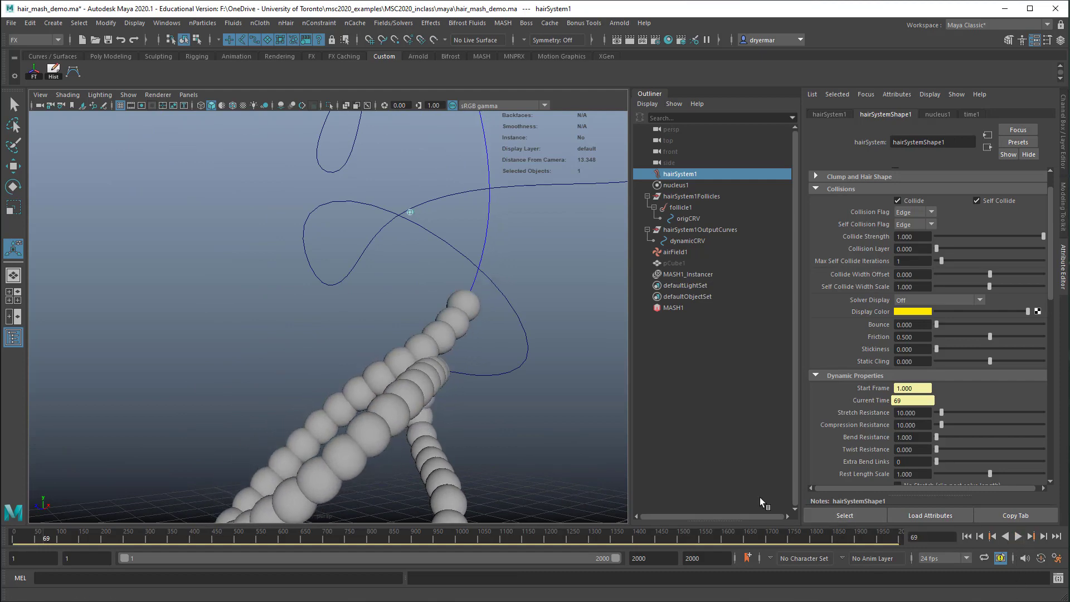
pyautogui.keyDown('alt'); pyautogui.moveTo(478, 415); pyautogui.dragTo(297, 361); pyautogui.keyUp('alt')
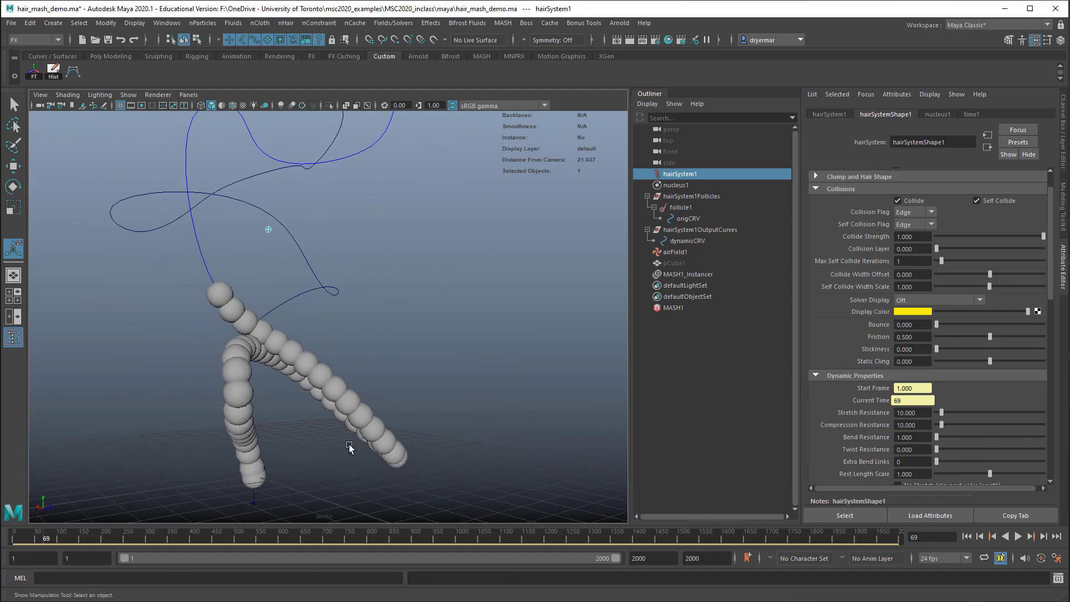
pyautogui.keyDown('alt'); pyautogui.moveTo(434, 429); pyautogui.dragTo(316, 416); pyautogui.keyUp('alt')
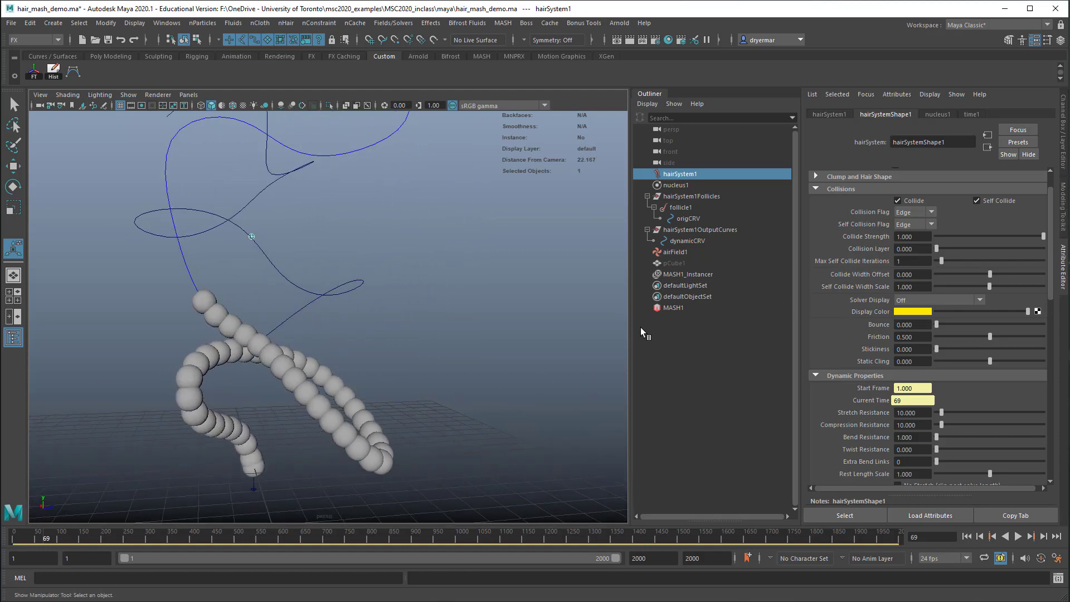
# - Save the scene and set the hair system's Solver Display to Self Collision Thickness
pyautogui.click(11, 23)
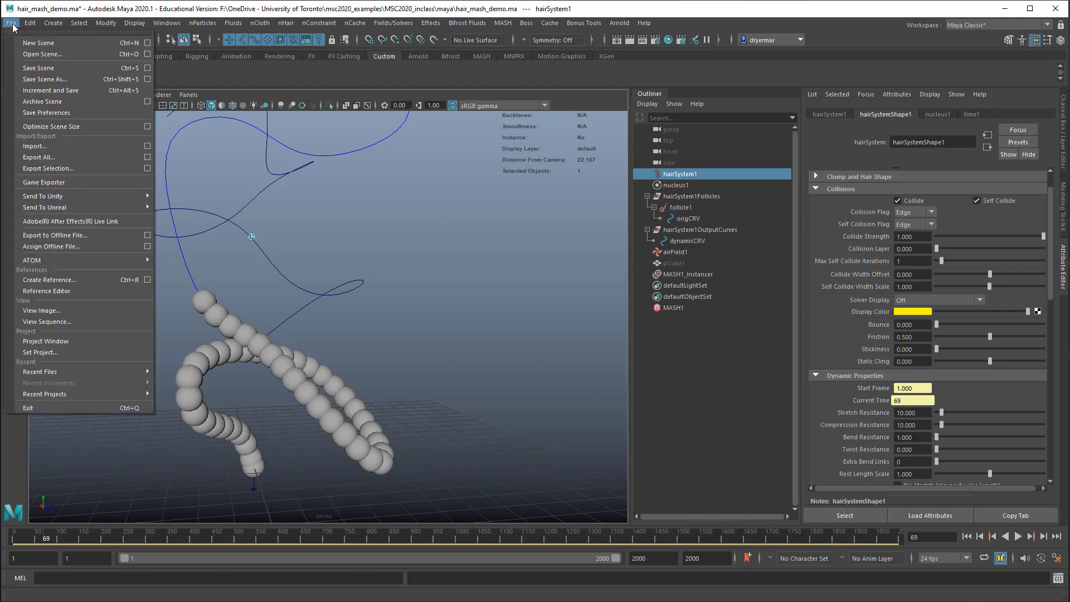
pyautogui.click(34, 69)
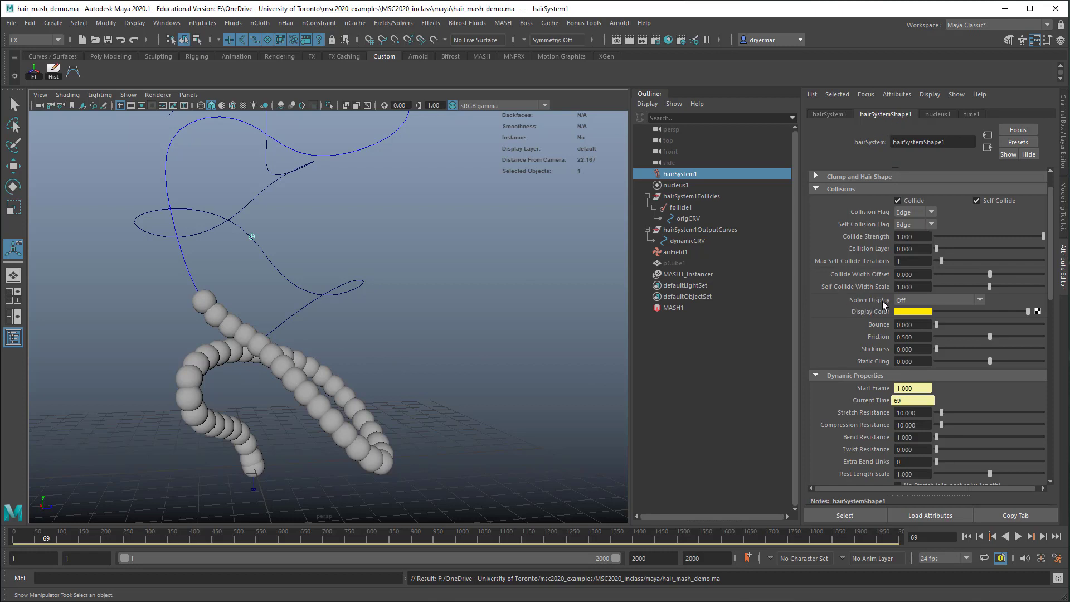
pyautogui.click(914, 299)
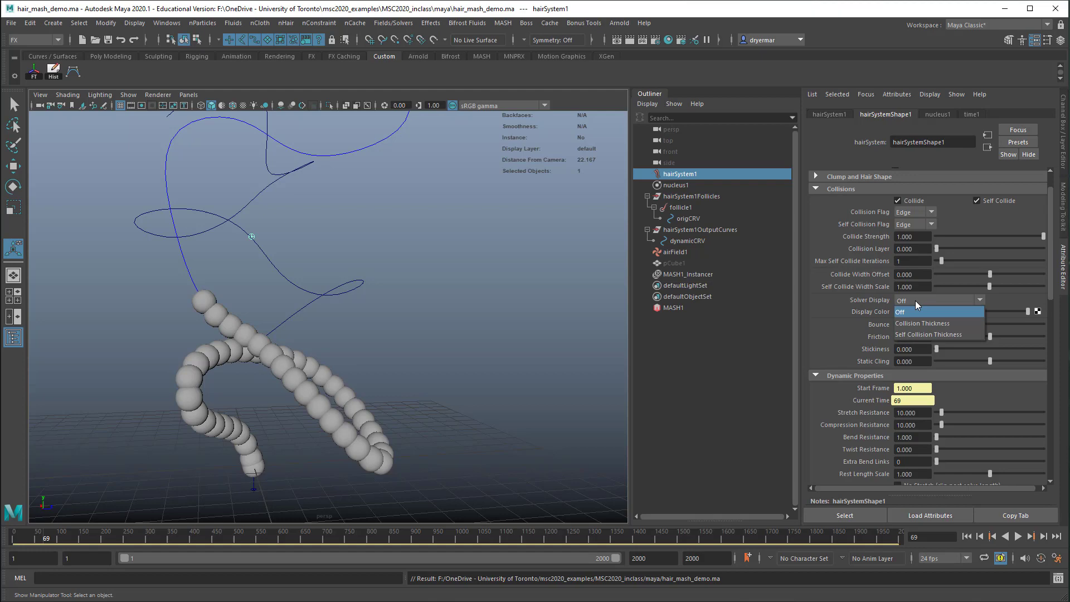
pyautogui.click(935, 334)
pyautogui.scroll(5, 339, 306)
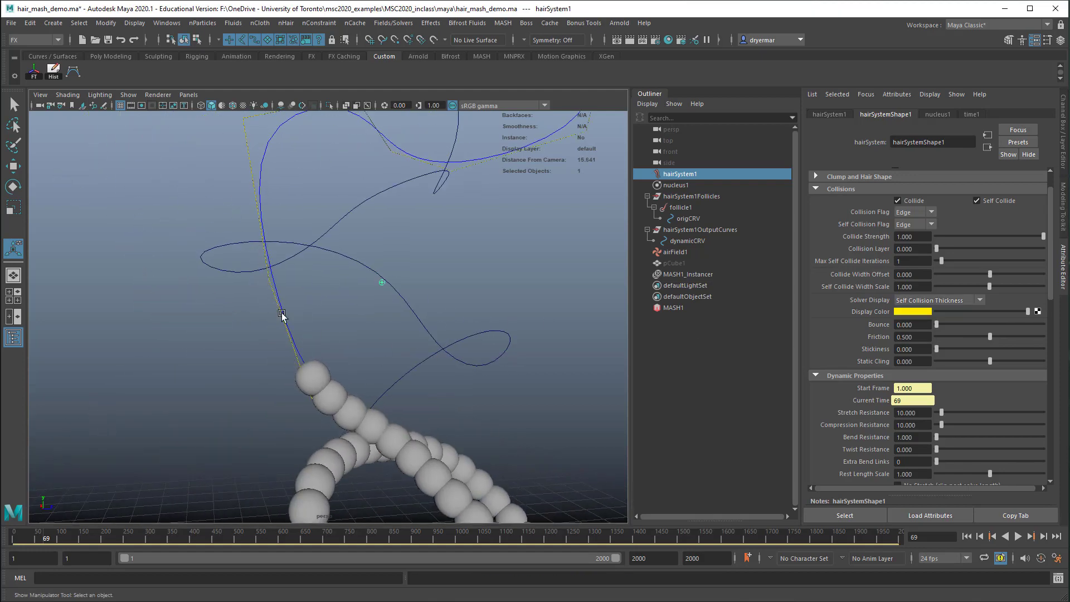
# - Set the hair system's Collide Width Offset to 1 and refresh the thickness display at the first frame
pyautogui.click(913, 274)
pyautogui.write('1')
pyautogui.press('Return')
pyautogui.press('Tab')
pyautogui.click(968, 536)
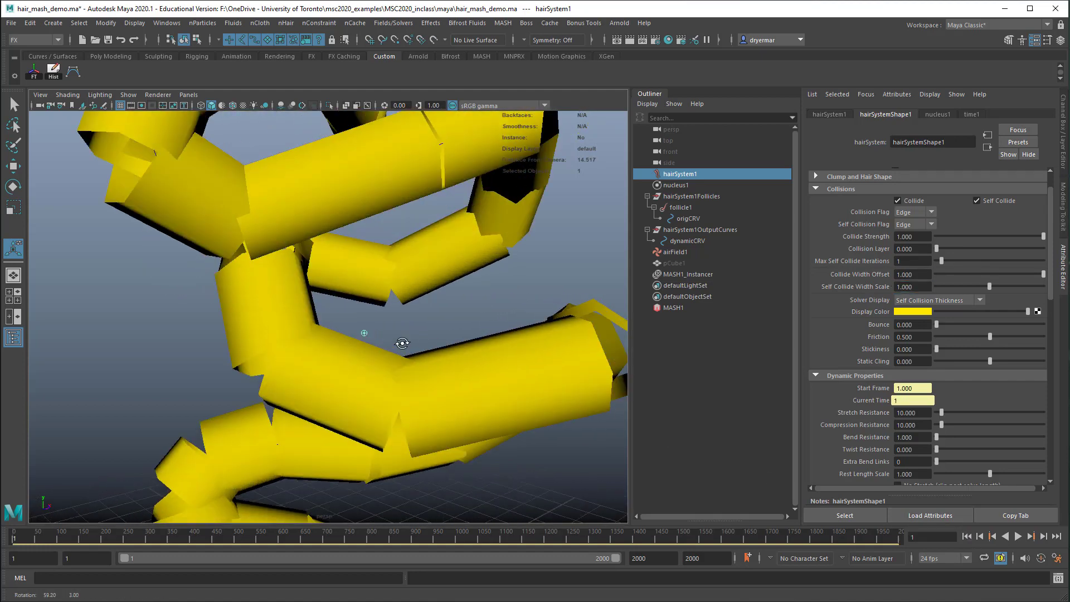
# - Try a Collide Width Offset of 0 and refresh the thickness display at the first frame
pyautogui.moveTo(917, 277); pyautogui.dragTo(888, 274)
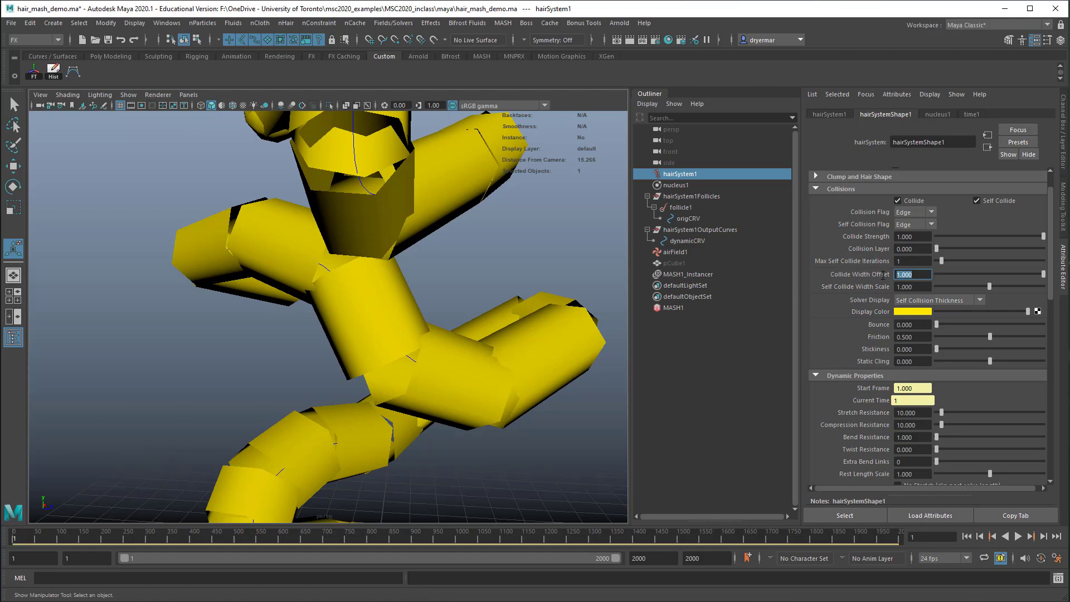
pyautogui.write('0')
pyautogui.press('Return')
pyautogui.click(968, 536)
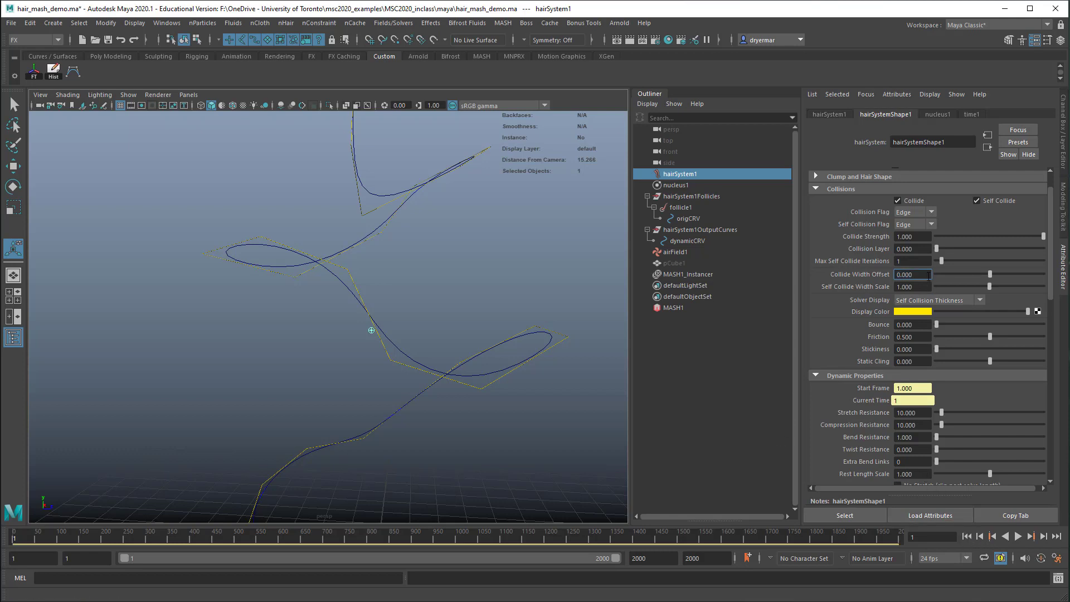
# - Set the Collide Width Offset to 1 and the Self Collide Width Scale to 0.5, refreshing at the first frame
pyautogui.write('1')
pyautogui.press('Return')
pyautogui.click(908, 287)
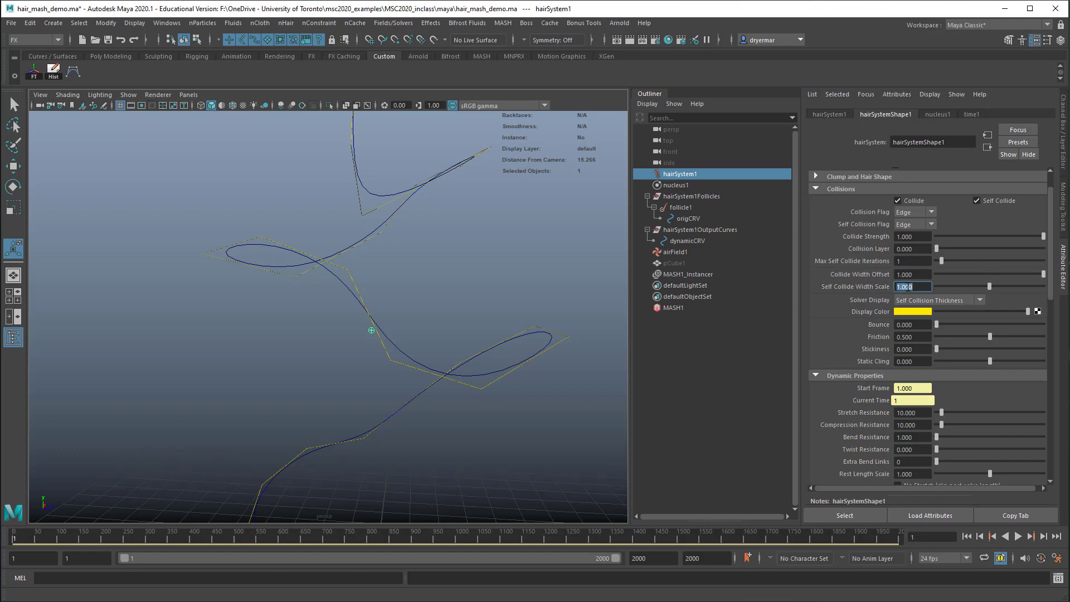
pyautogui.click(967, 537)
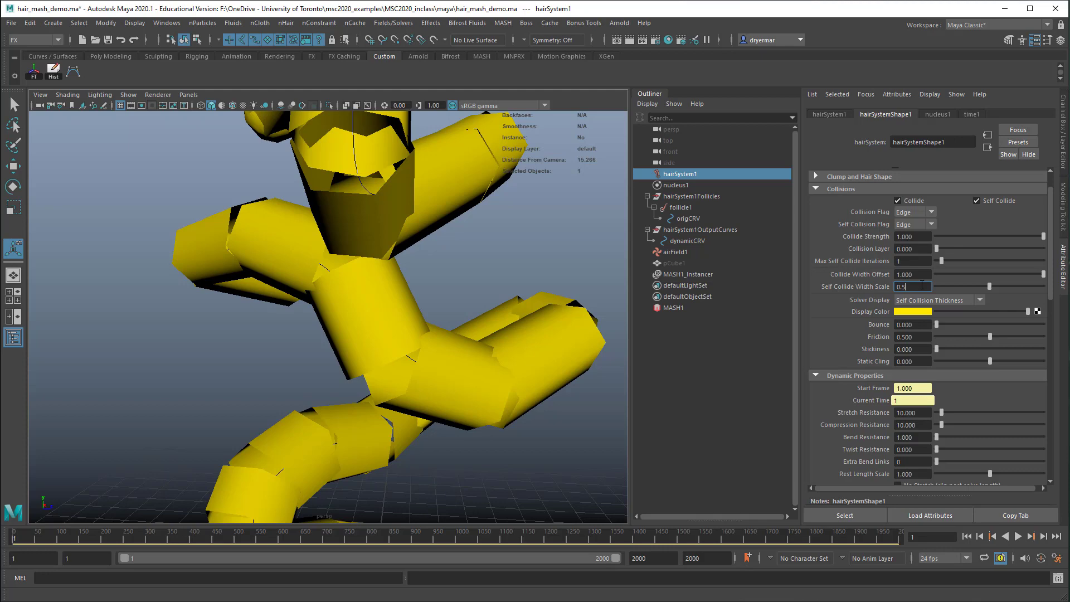
pyautogui.press('Return')
# - Examine the self-collision thickness along the curve and around its base sphere from several angles
pyautogui.keyDown('alt'); pyautogui.moveTo(279, 303); pyautogui.dragTo(451, 310); pyautogui.keyUp('alt')
pyautogui.keyDown('alt'); pyautogui.moveTo(451, 311); pyautogui.dragTo(289, 329, button='right'); pyautogui.keyUp('alt')
pyautogui.keyDown('alt'); pyautogui.moveTo(317, 333); pyautogui.dragTo(320, 286, button='middle'); pyautogui.keyUp('alt')
pyautogui.keyDown('alt'); pyautogui.moveTo(320, 286); pyautogui.dragTo(337, 293); pyautogui.keyUp('alt')
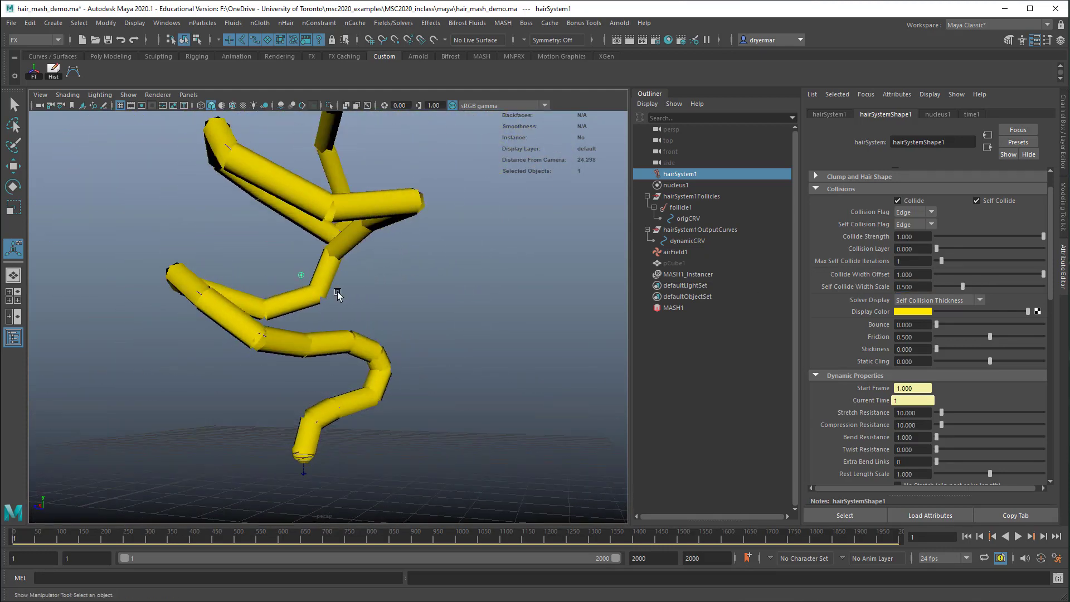
pyautogui.keyDown('alt'); pyautogui.moveTo(318, 328); pyautogui.dragTo(368, 236, button='middle'); pyautogui.keyUp('alt')
pyautogui.keyDown('alt'); pyautogui.moveTo(368, 236); pyautogui.dragTo(594, 325, button='right'); pyautogui.keyUp('alt')
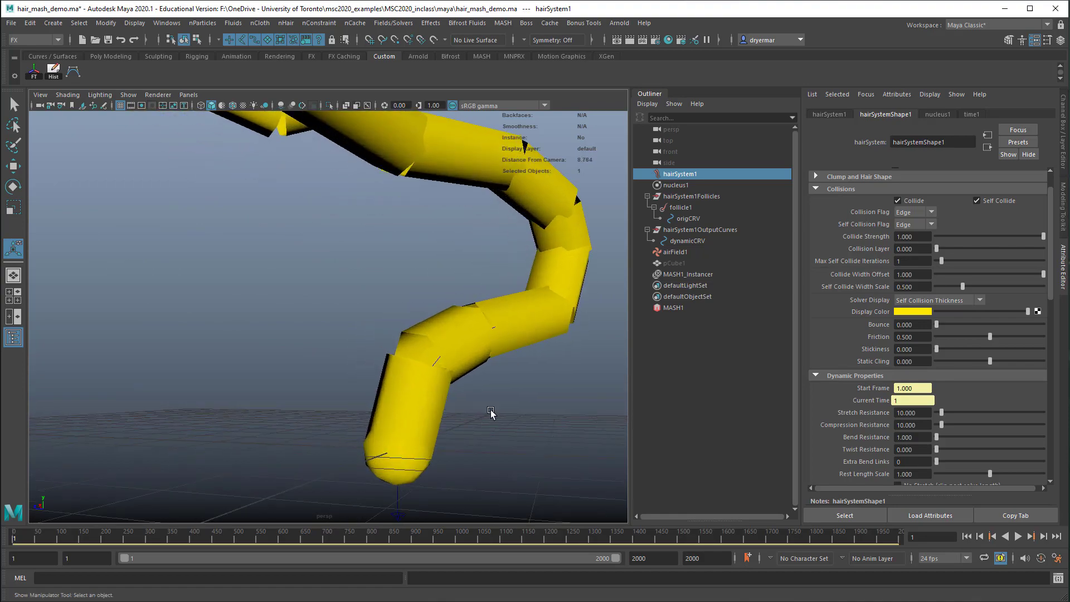
pyautogui.keyDown('alt'); pyautogui.moveTo(490, 412); pyautogui.dragTo(311, 363, button='right'); pyautogui.keyUp('alt')
pyautogui.keyDown('alt'); pyautogui.moveTo(310, 363); pyautogui.dragTo(365, 345); pyautogui.keyUp('alt')
pyautogui.keyDown('alt'); pyautogui.moveTo(471, 284); pyautogui.dragTo(475, 365, button='middle'); pyautogui.keyUp('alt')
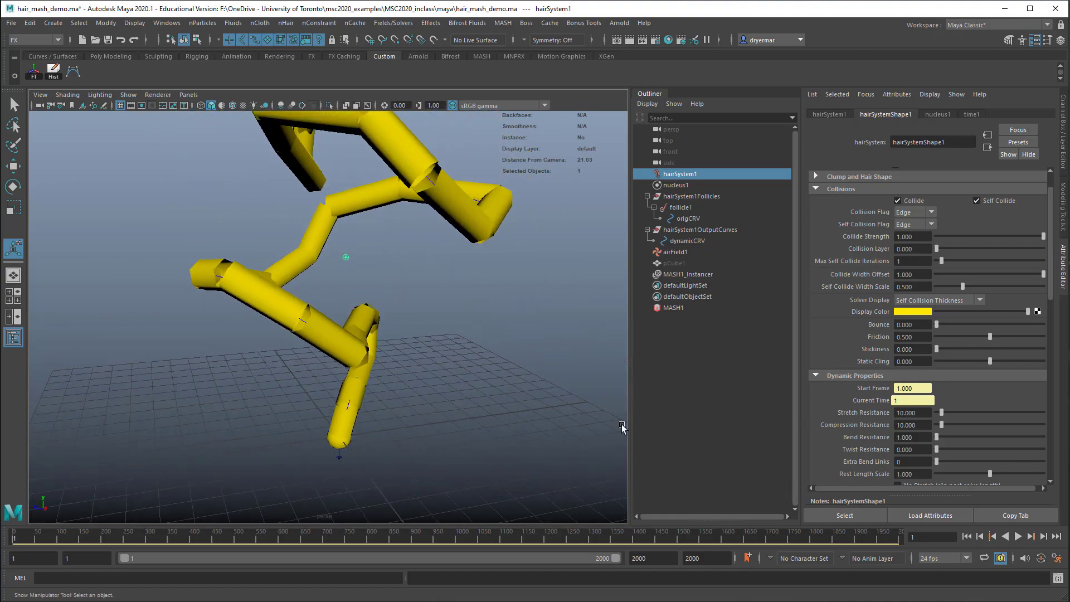
# - Play the simulation and watch from several angles how the self-collision volume interacts with the growing spheres, stopping at frame 142
pyautogui.click(1019, 537)
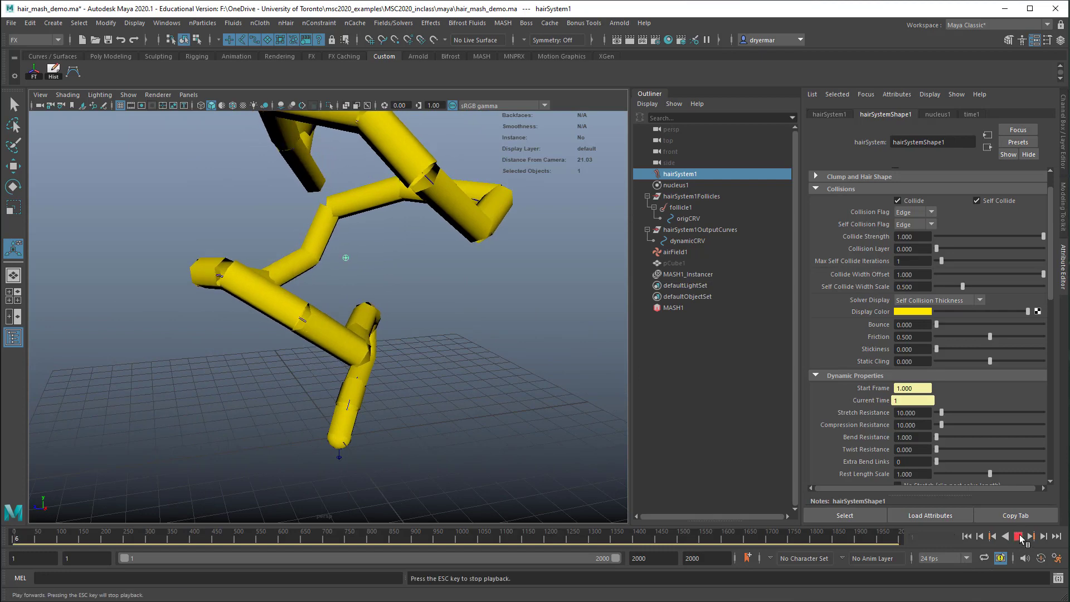
pyautogui.keyDown('alt'); pyautogui.moveTo(439, 433); pyautogui.dragTo(382, 401); pyautogui.keyUp('alt')
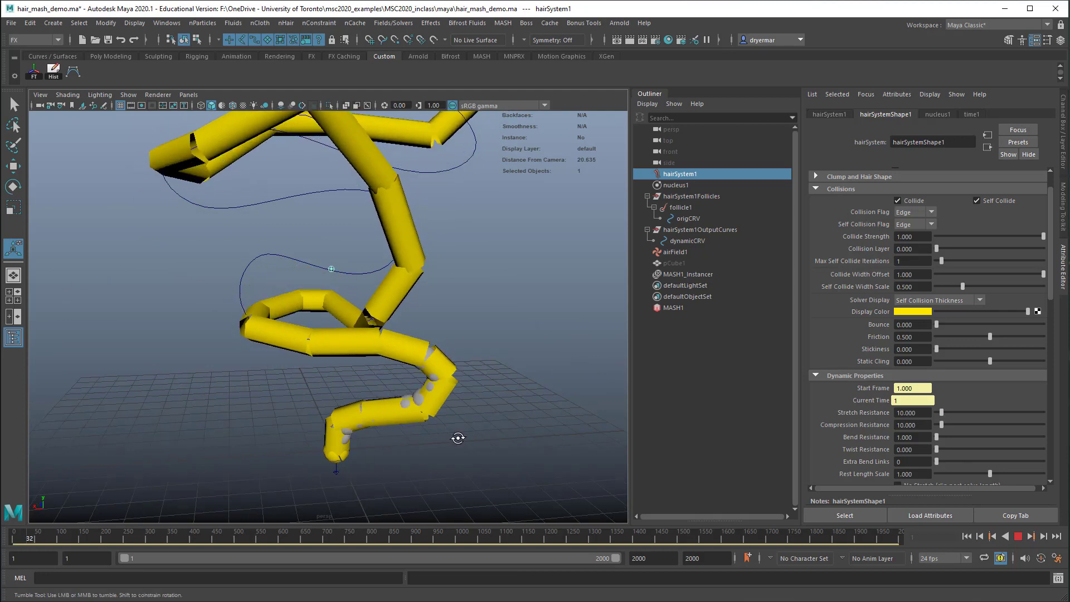
pyautogui.keyDown('alt'); pyautogui.moveTo(458, 438); pyautogui.dragTo(388, 334); pyautogui.keyUp('alt')
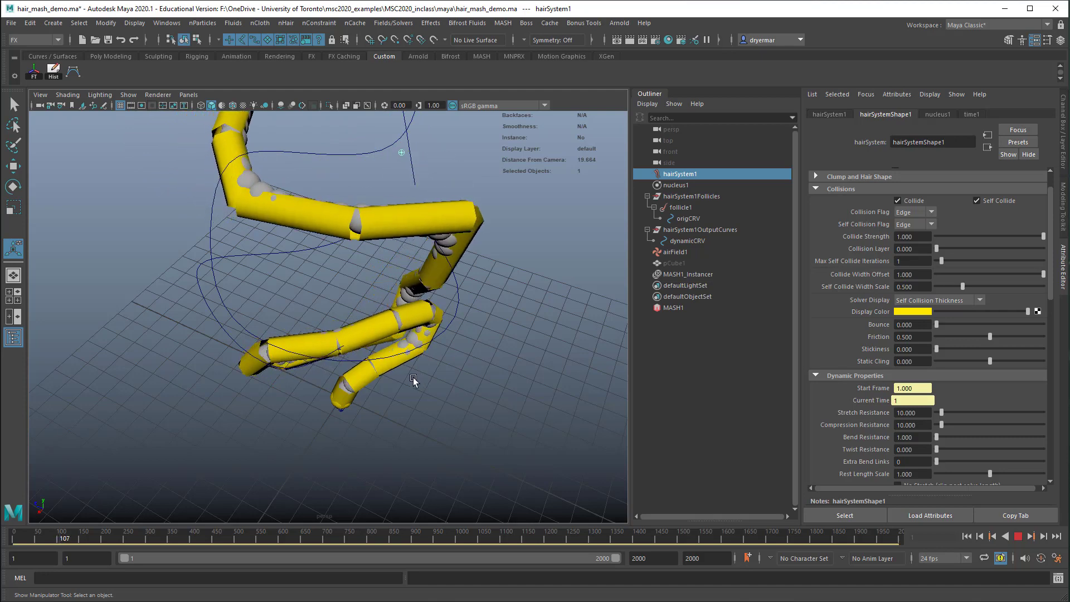
pyautogui.moveTo(493, 403)
pyautogui.keyDown('alt'); pyautogui.mouseDown()
pyautogui.moveTo(511, 407)
pyautogui.moveTo(504, 399)
pyautogui.mouseUp(); pyautogui.keyUp('alt')
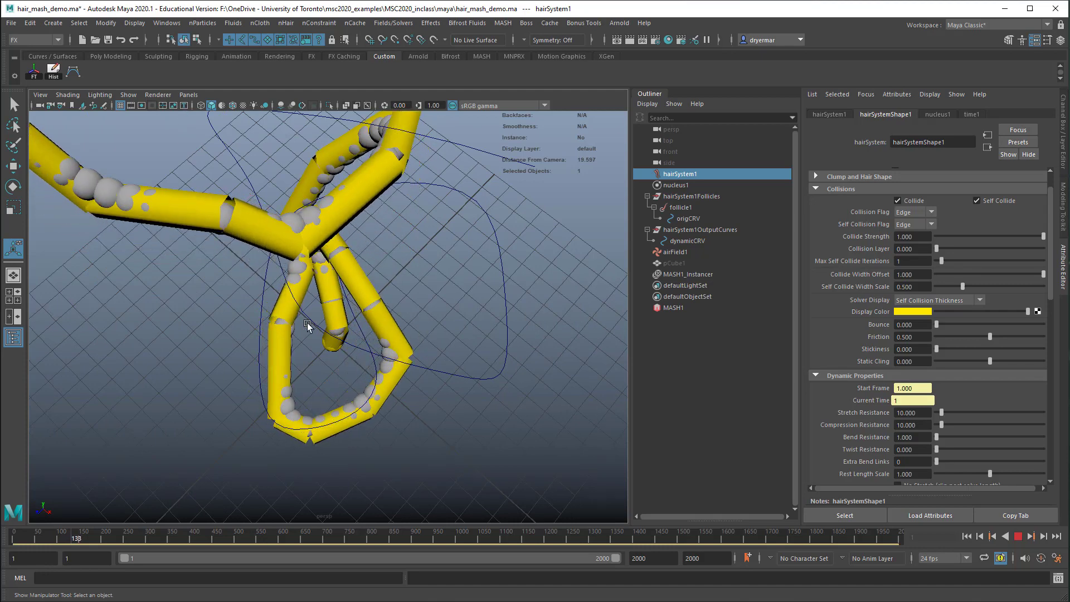
pyautogui.click(1019, 538)
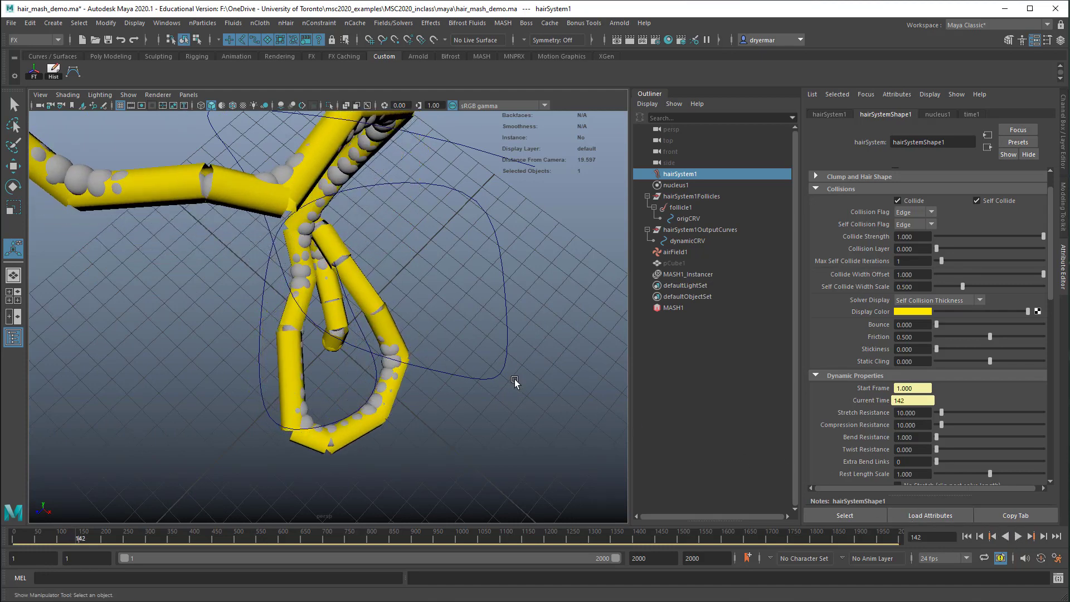
# - Turn off the hair system's Solver Display and examine the sphere chain up close where it loops near itself
pyautogui.keyDown('alt'); pyautogui.moveTo(515, 381); pyautogui.dragTo(383, 319); pyautogui.keyUp('alt')
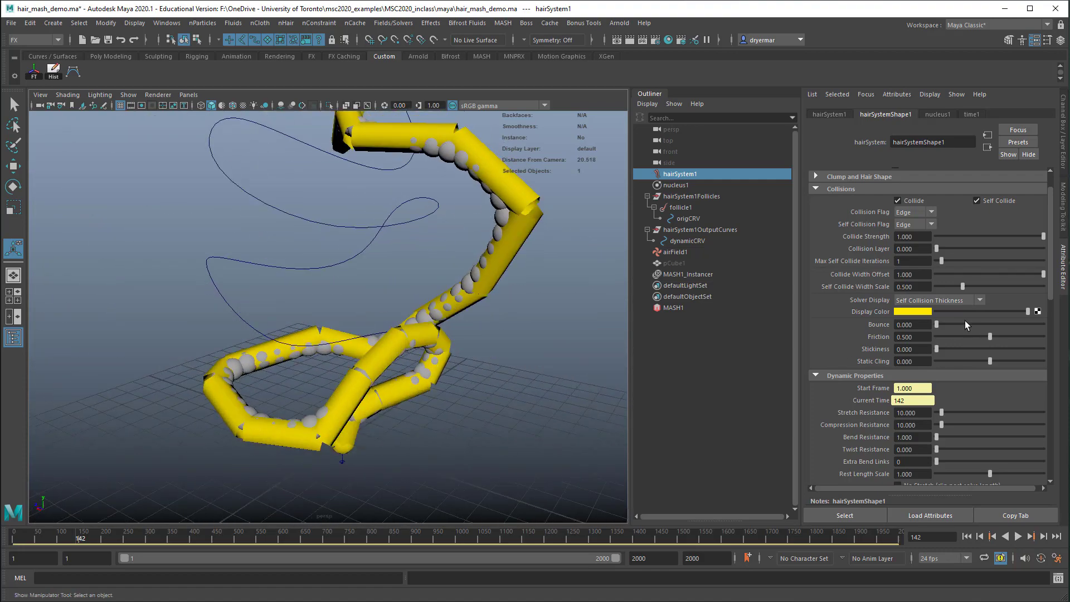
pyautogui.click(917, 300)
pyautogui.click(914, 316)
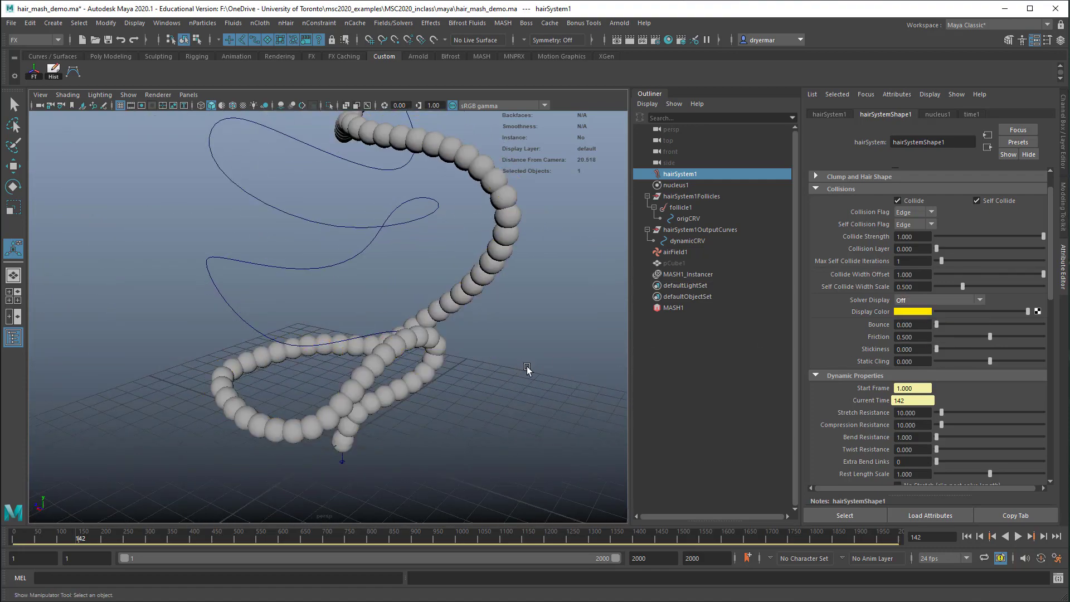
pyautogui.keyDown('alt'); pyautogui.moveTo(525, 366); pyautogui.dragTo(389, 363); pyautogui.keyUp('alt')
pyautogui.keyDown('alt'); pyautogui.moveTo(390, 363); pyautogui.dragTo(844, 393, button='right'); pyautogui.keyUp('alt')
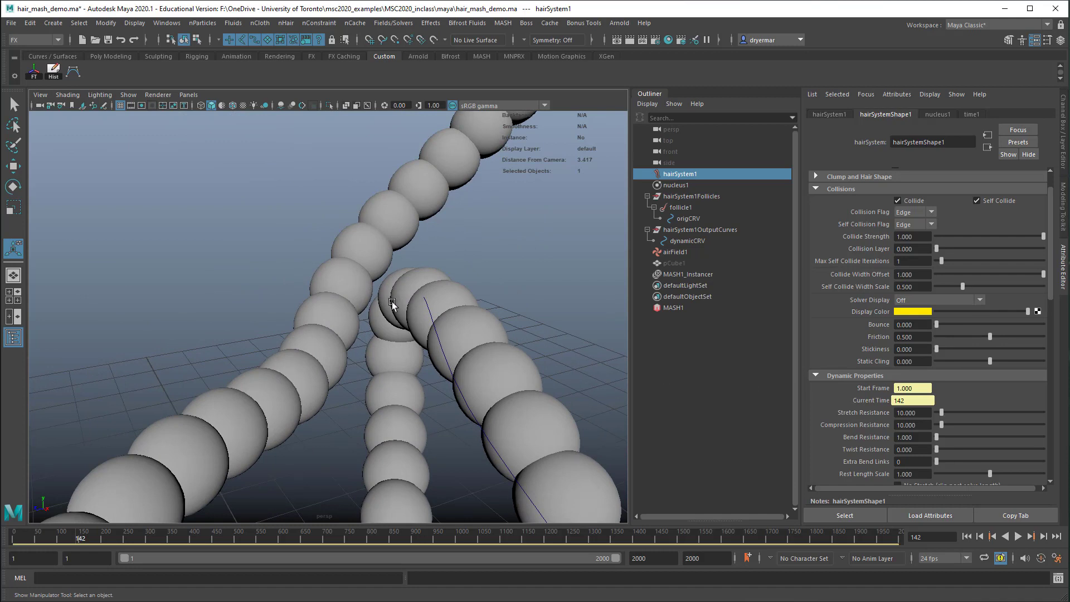
# - Play the simulation on from frame 142 and stop at frame 169 to check how the spheres move apart
pyautogui.click(1019, 535)
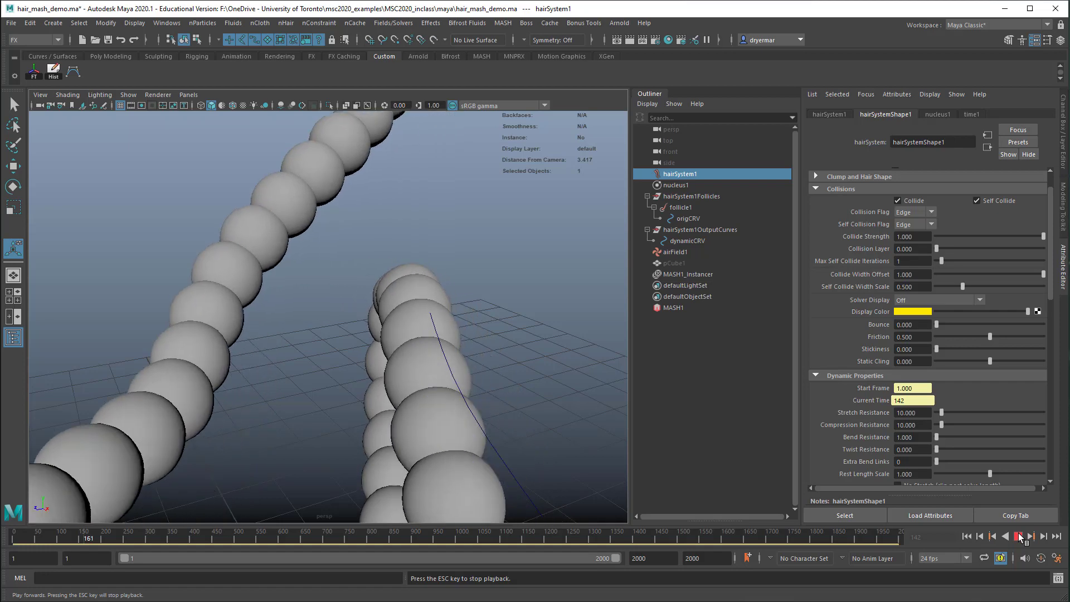
pyautogui.click(1018, 535)
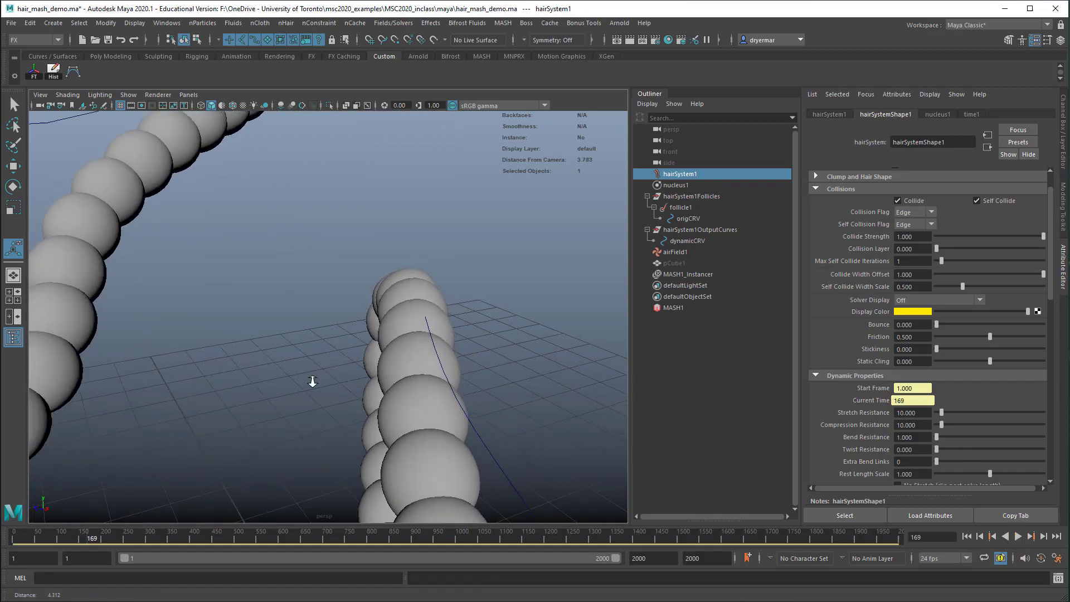
pyautogui.moveTo(310, 377)
pyautogui.keyDown('alt'); pyautogui.mouseDown(button='right')
pyautogui.moveTo(294, 370)
pyautogui.moveTo(322, 374)
pyautogui.moveTo(306, 369)
pyautogui.mouseUp(button='right'); pyautogui.keyUp('alt')
# - Check which playback speed mode the timeline uses, leave it as is, and clear the selection
pyautogui.rightClick(536, 531)
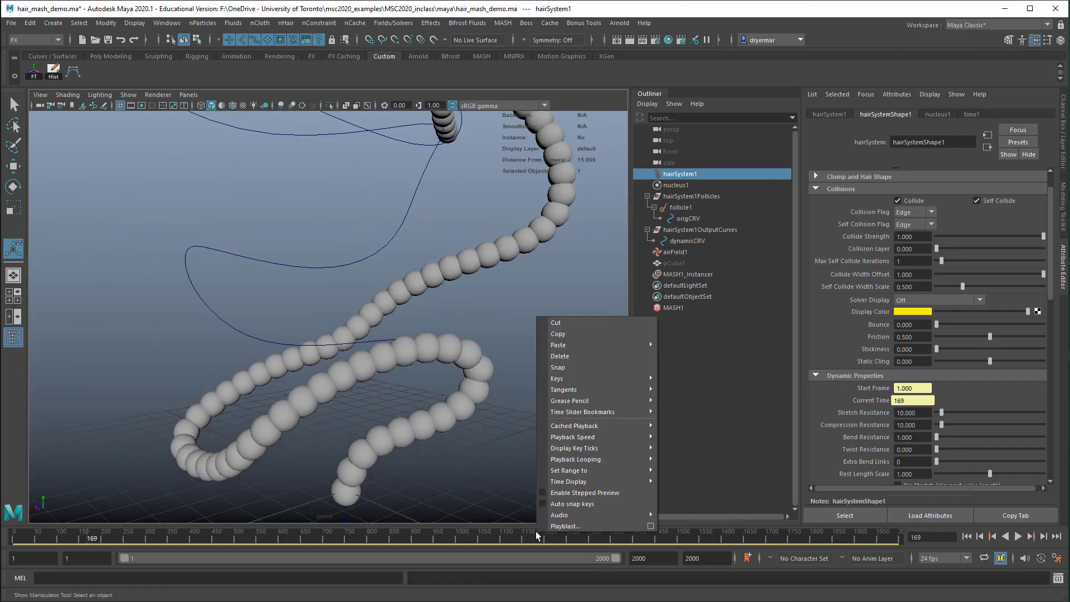
pyautogui.moveTo(591, 437)
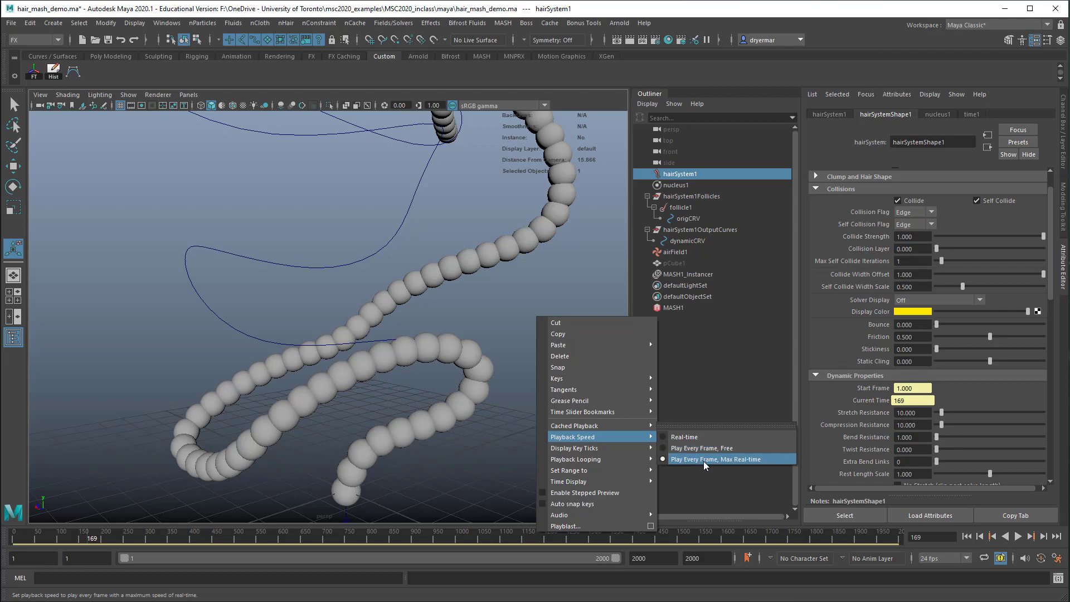
pyautogui.click(679, 378)
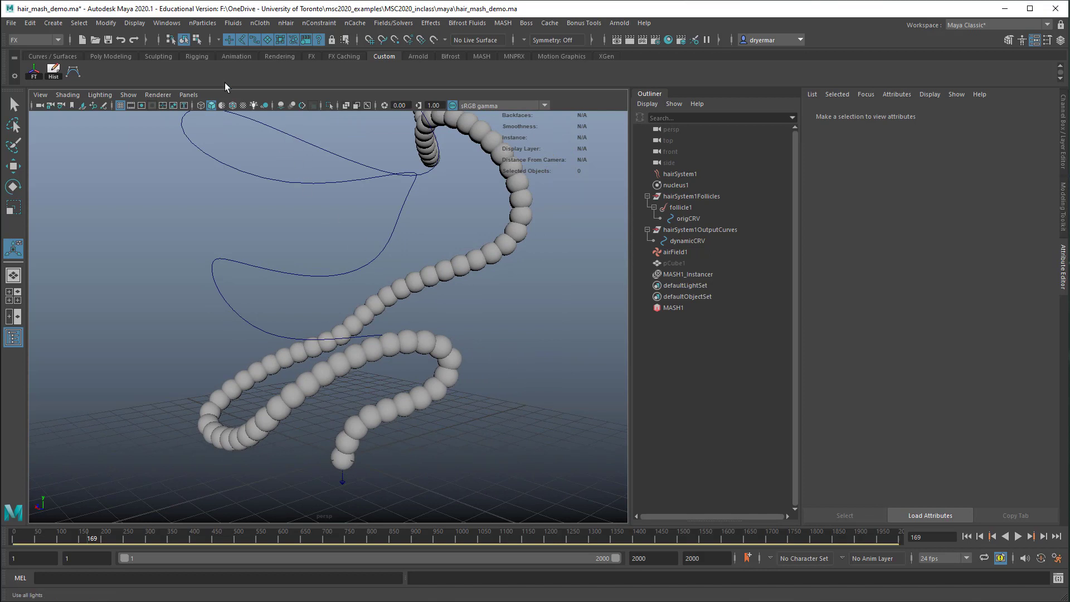
# - Show the Frame Rate read-out in the viewport's heads-up display
pyautogui.click(135, 23)
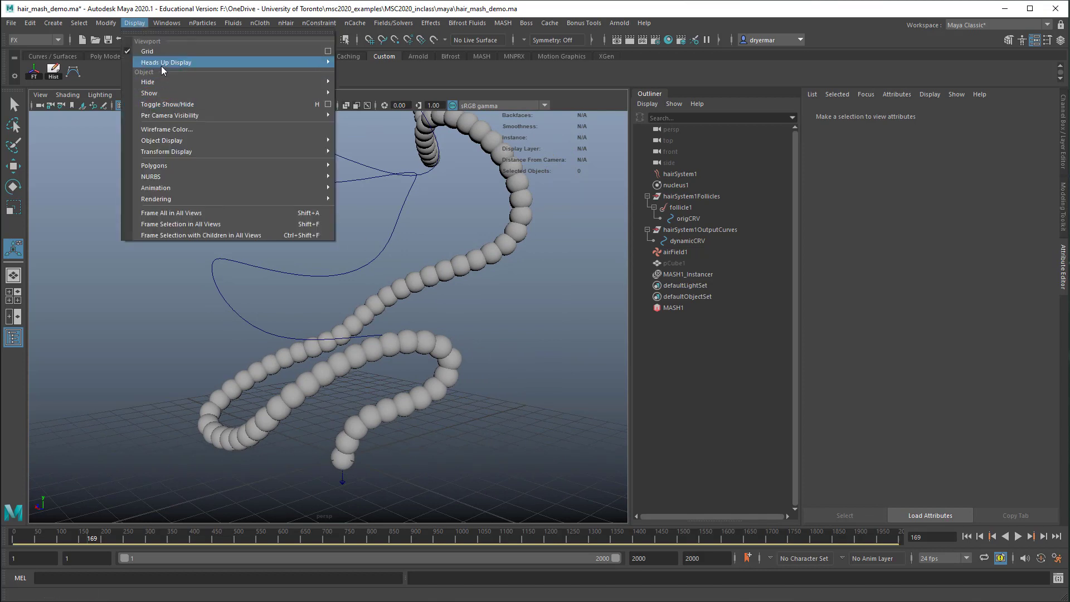
pyautogui.moveTo(167, 63)
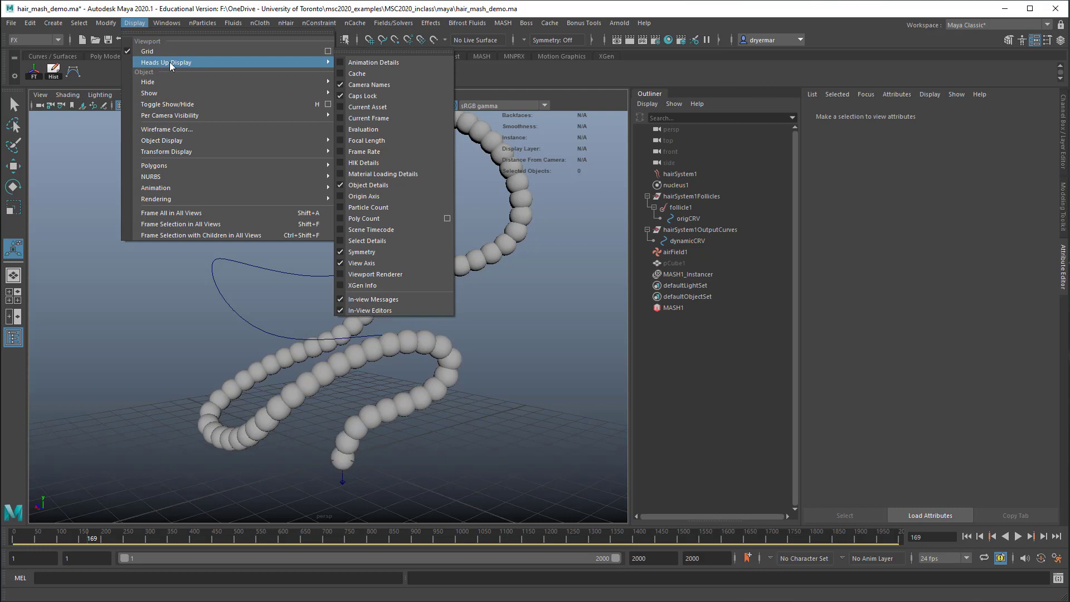
pyautogui.click(366, 152)
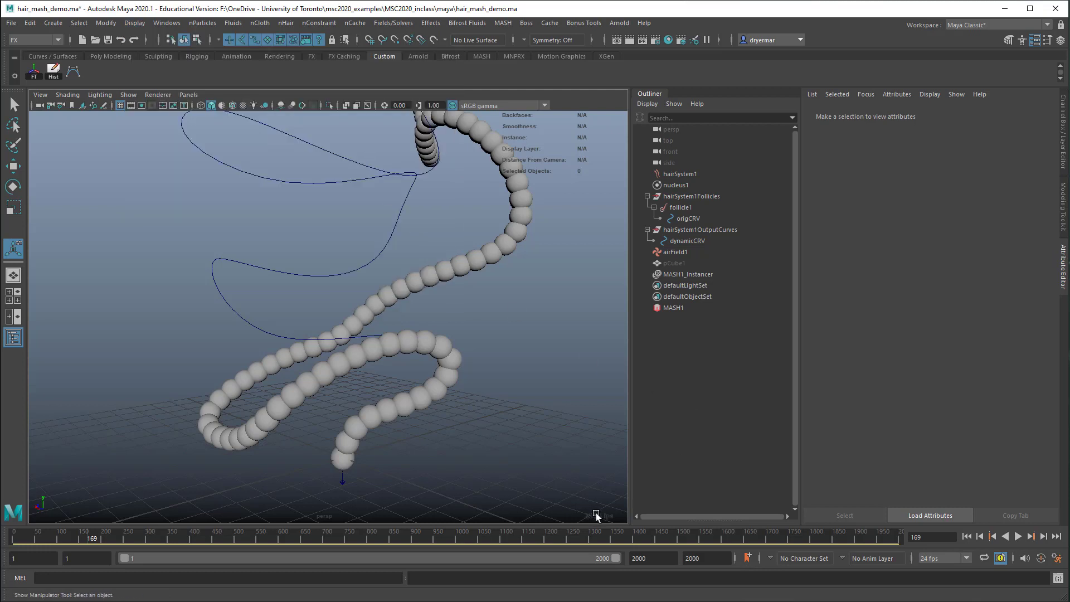
# - Play the simulation from the first frame while watching the frame rate, stop at frame 45, and view the chain from another angle
pyautogui.click(967, 537)
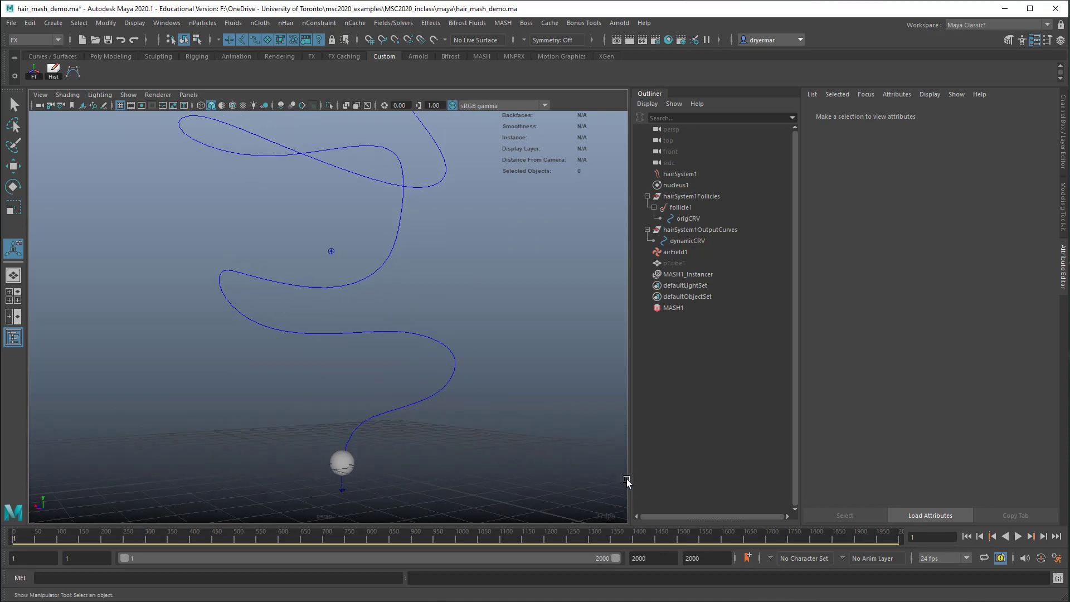
pyautogui.click(1019, 536)
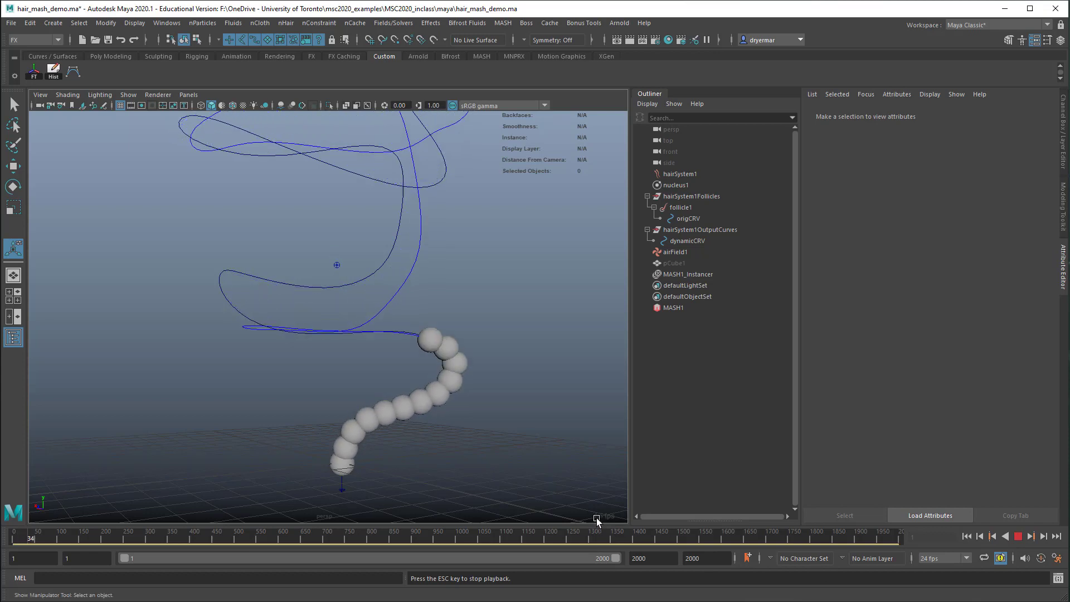
pyautogui.click(1019, 536)
pyautogui.keyDown('alt'); pyautogui.moveTo(527, 407); pyautogui.dragTo(530, 428); pyautogui.keyUp('alt')
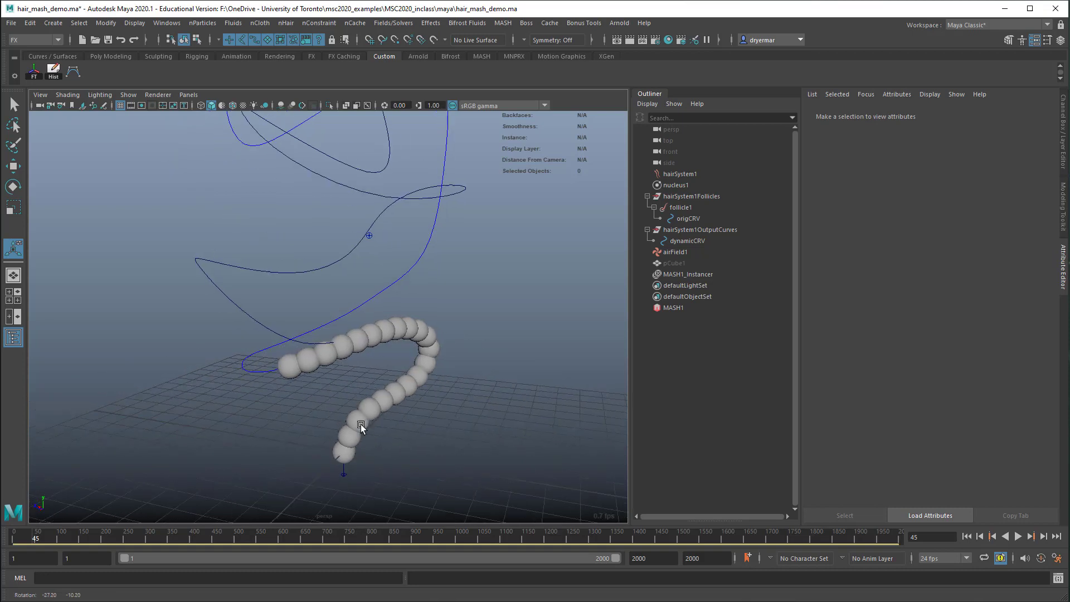
# - Select hairSystem1 and look at the options for creating a new nObject cache
pyautogui.click(403, 258)
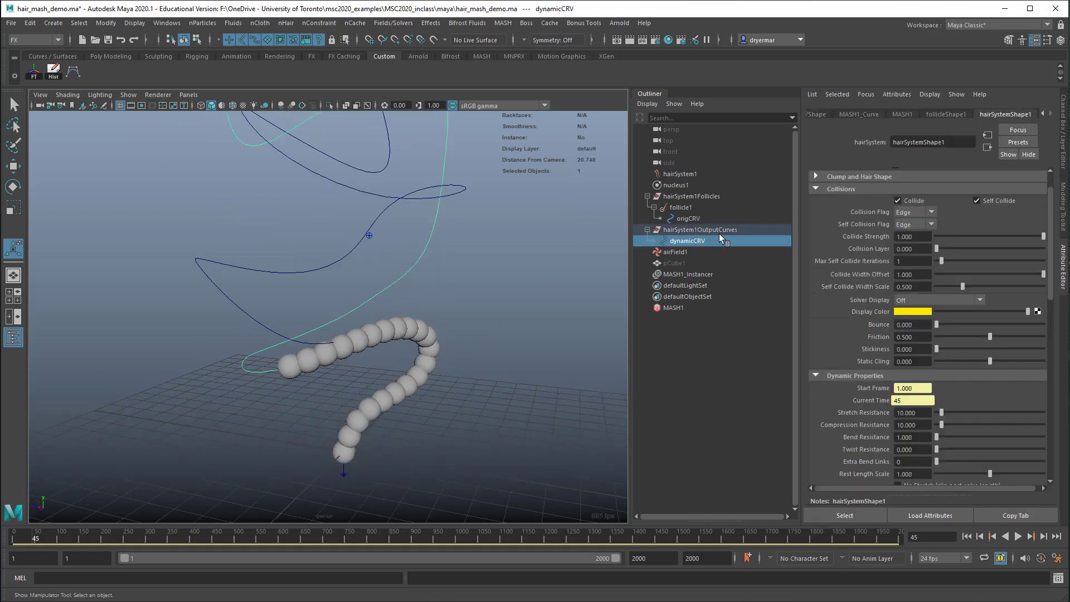
pyautogui.click(680, 174)
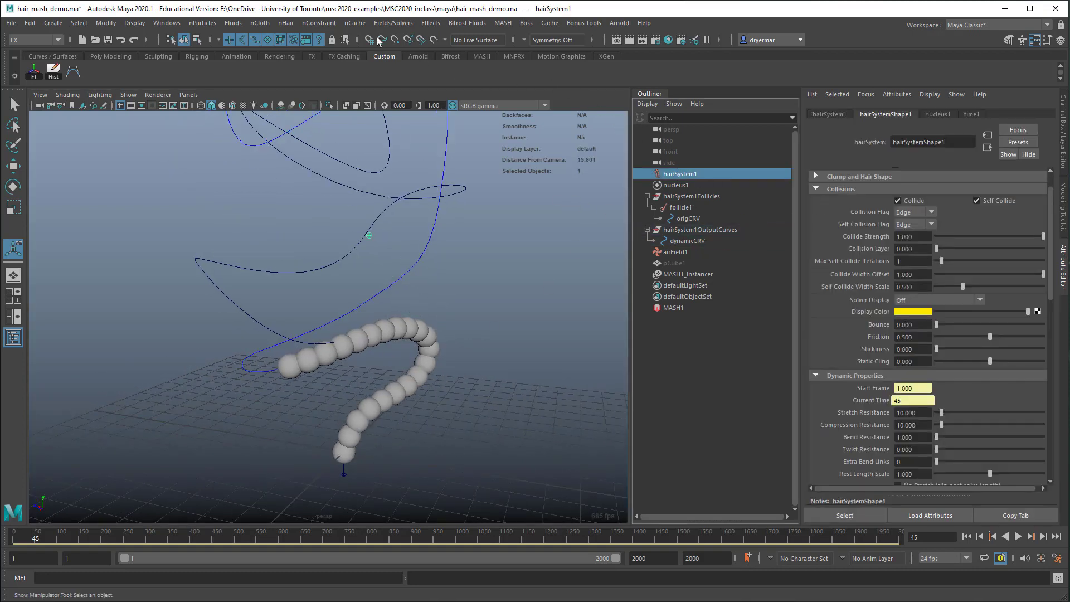
pyautogui.click(354, 23)
pyautogui.moveTo(384, 50)
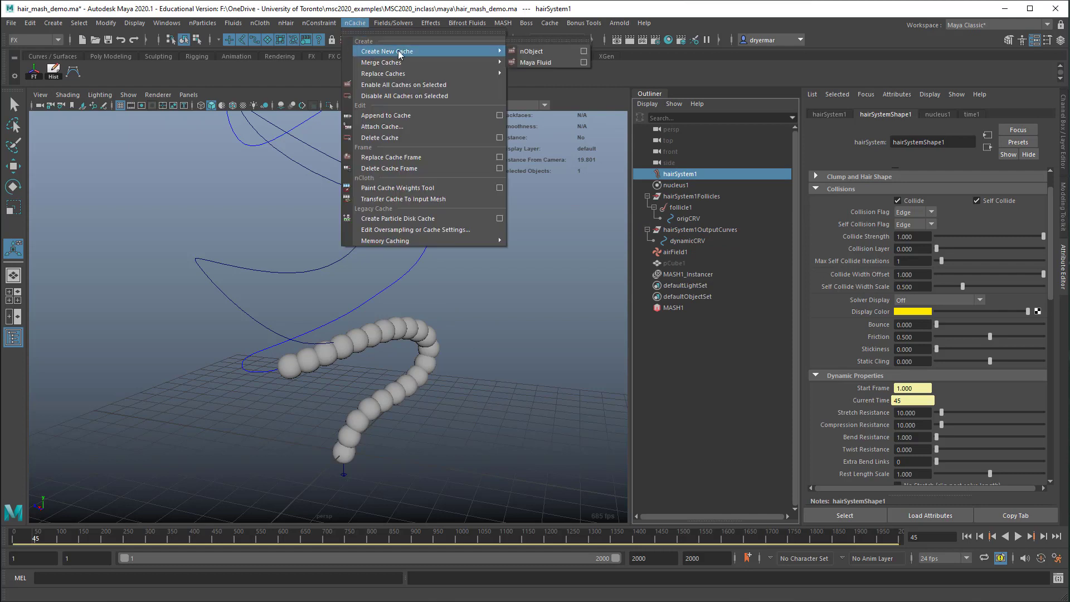
pyautogui.click(549, 55)
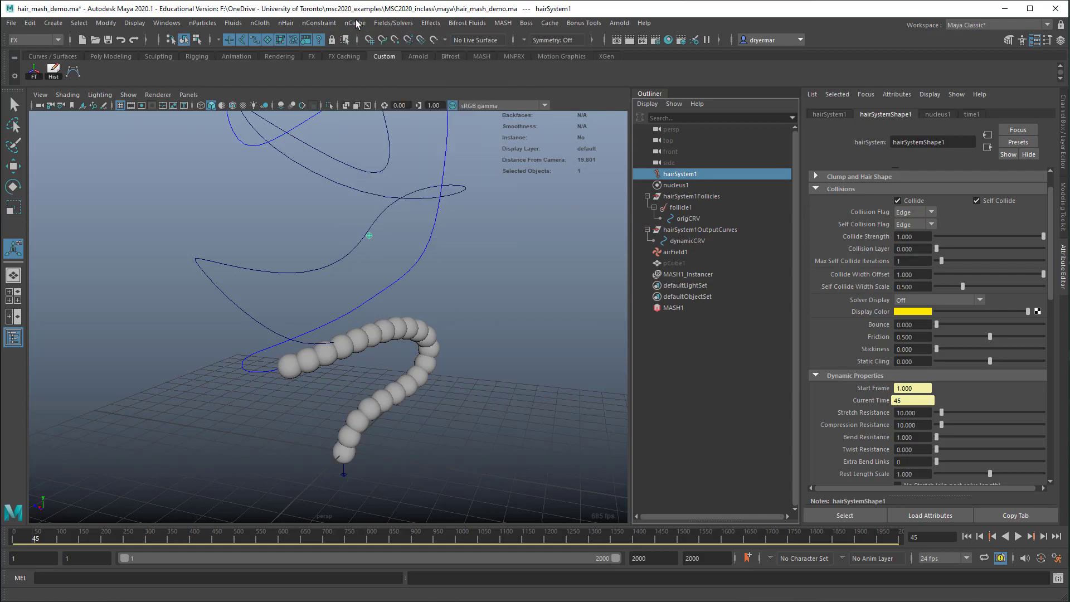
# - Enable the position cache on the MASH1 network and open its Cache Creator
pyautogui.click(674, 308)
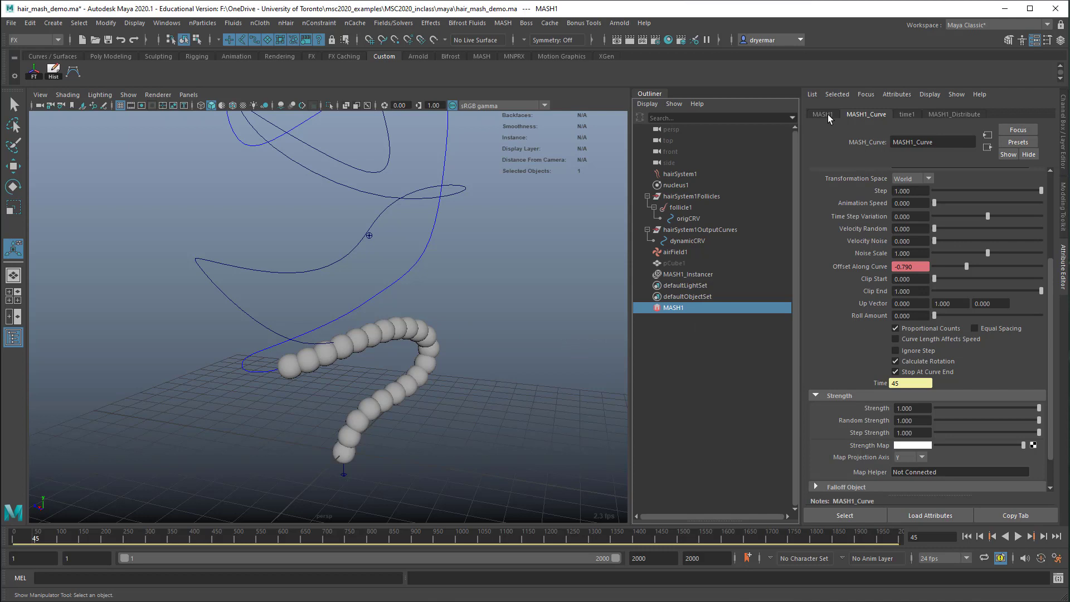
pyautogui.click(953, 115)
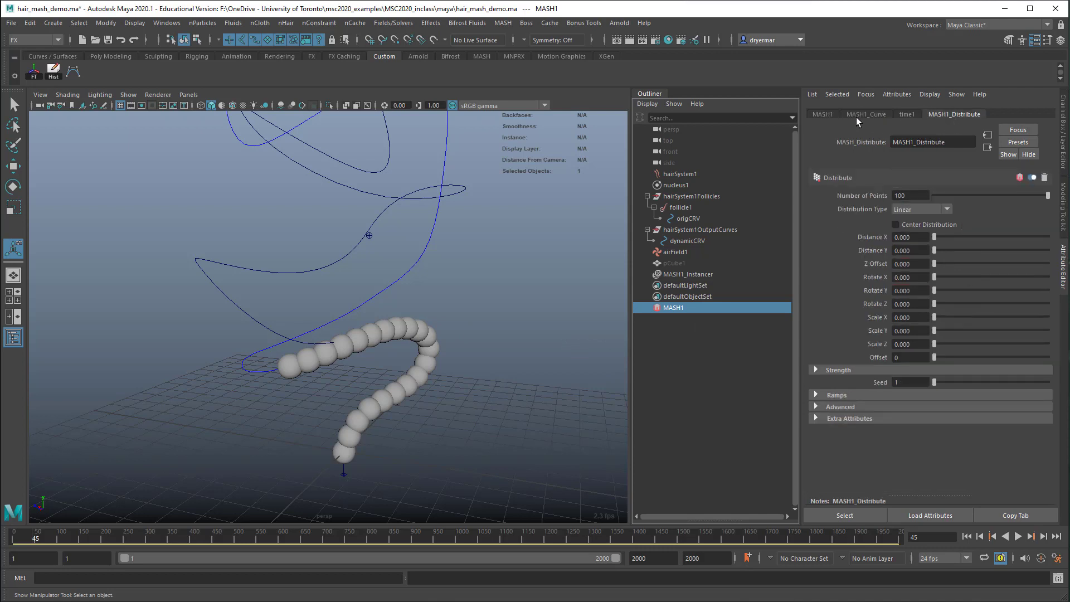
pyautogui.click(822, 114)
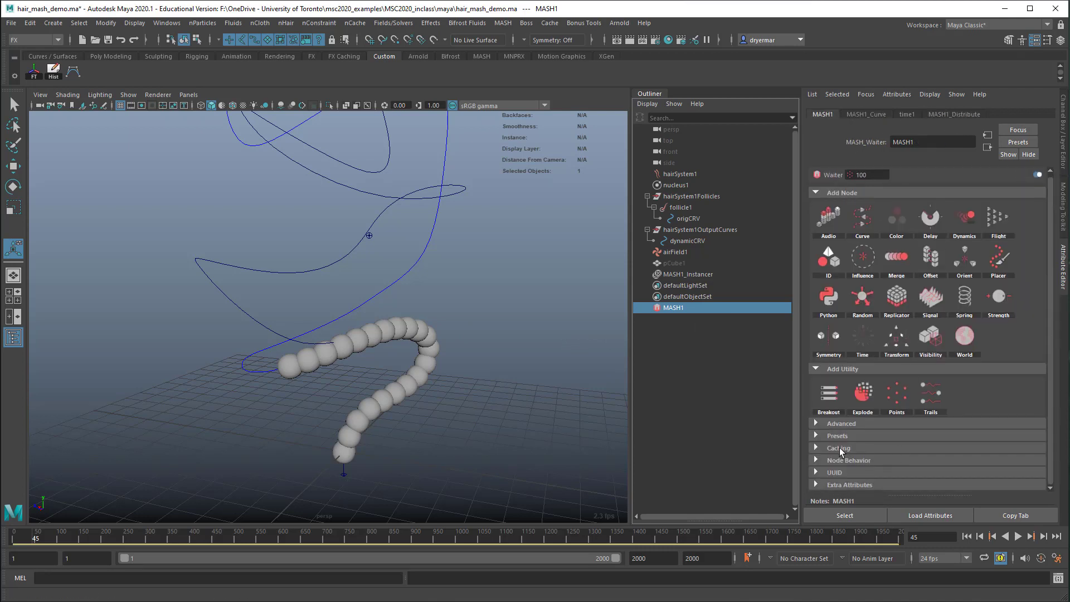
pyautogui.click(816, 448)
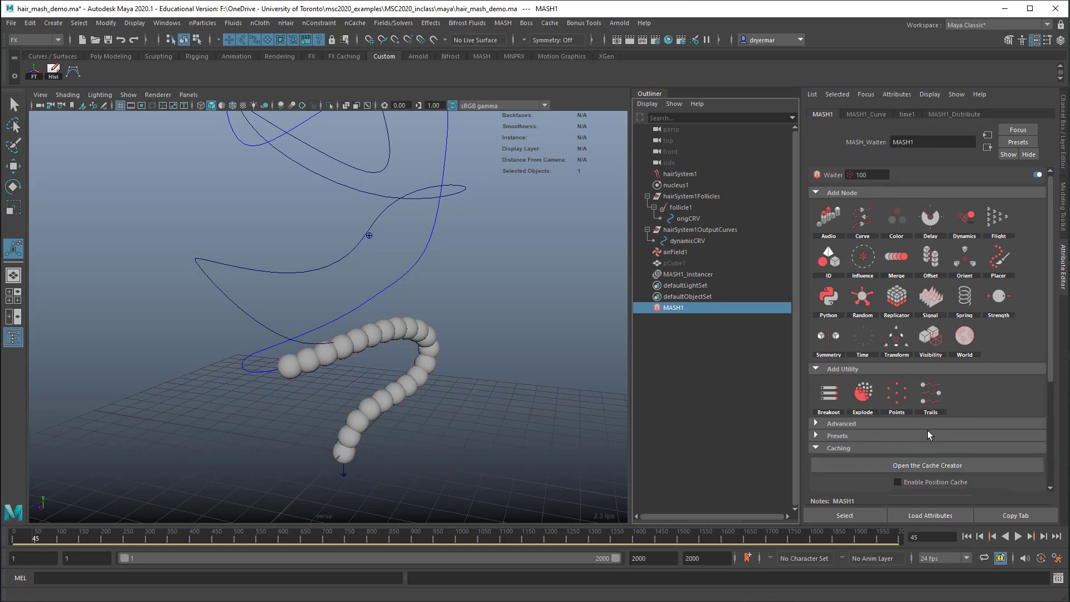
pyautogui.scroll(-5, 927, 434)
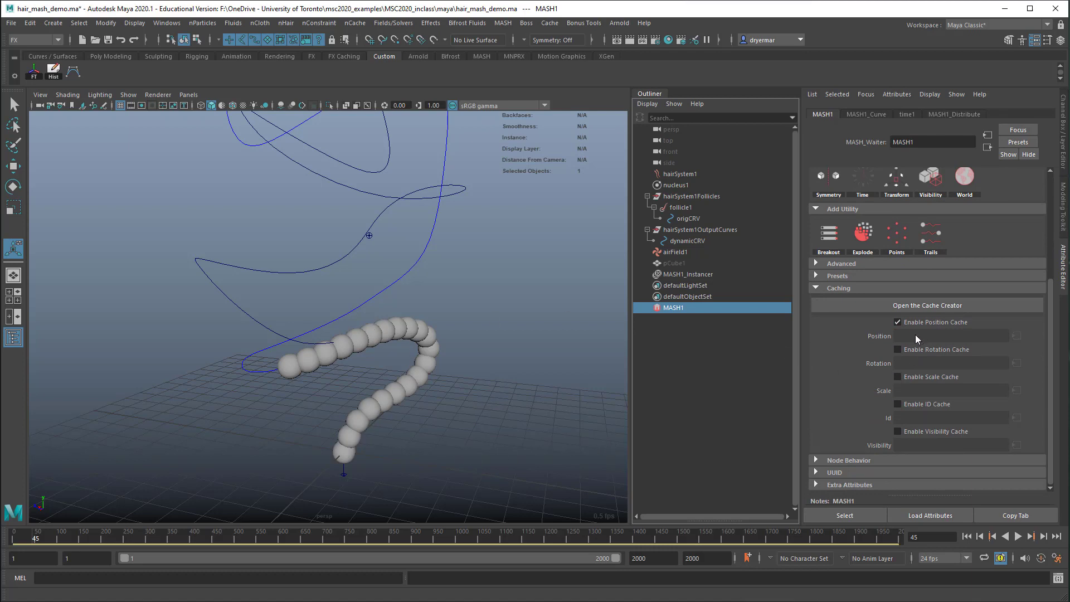
pyautogui.click(924, 307)
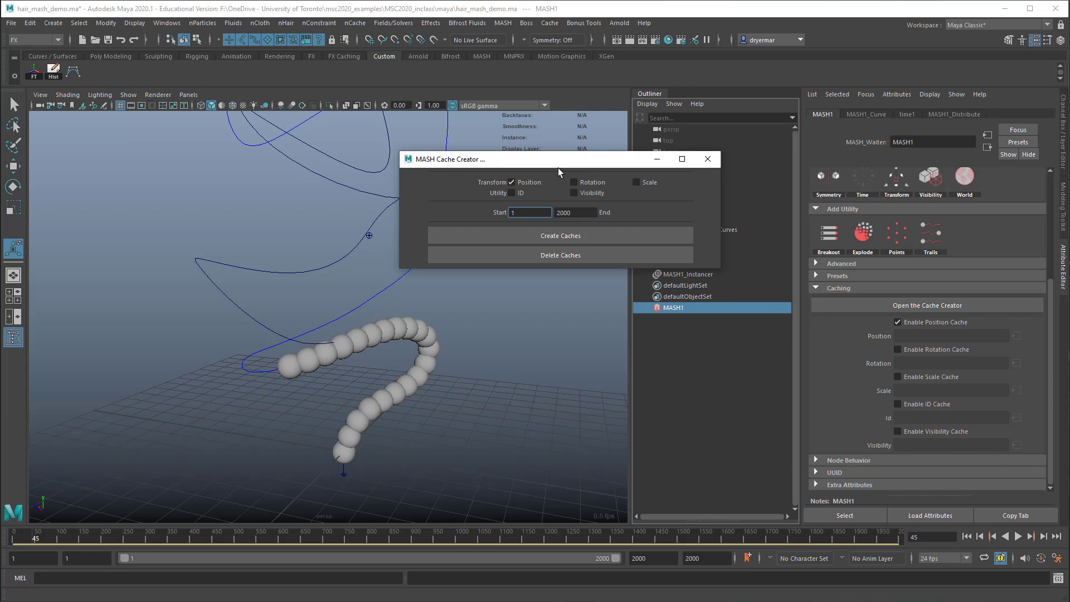
# - Create a MASH position cache for frames 1 to 200 and set the playback range's end to 200
pyautogui.moveTo(557, 162); pyautogui.dragTo(592, 114)
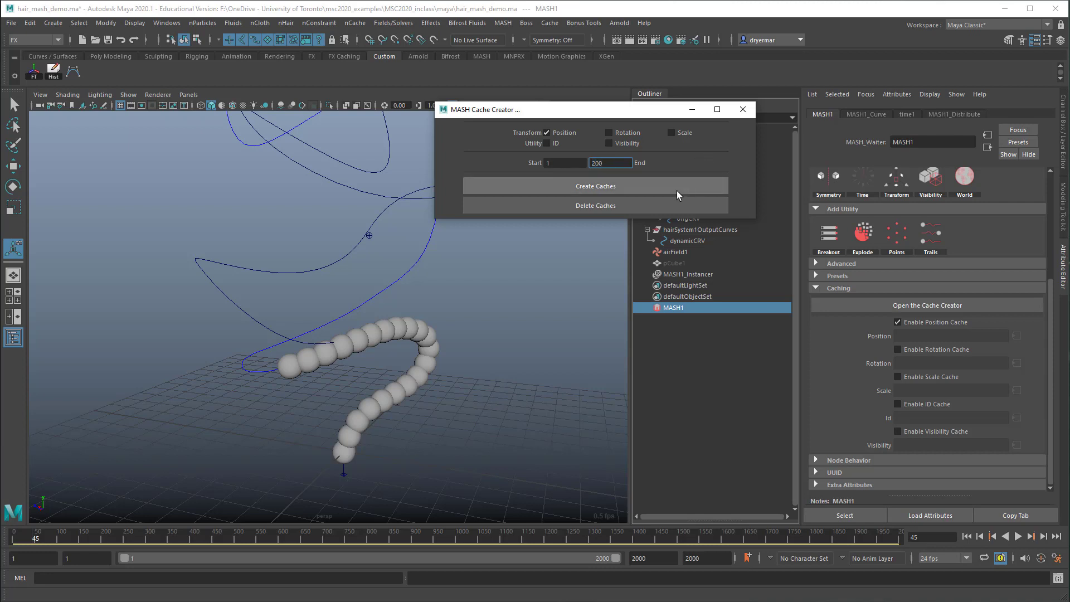
pyautogui.click(600, 187)
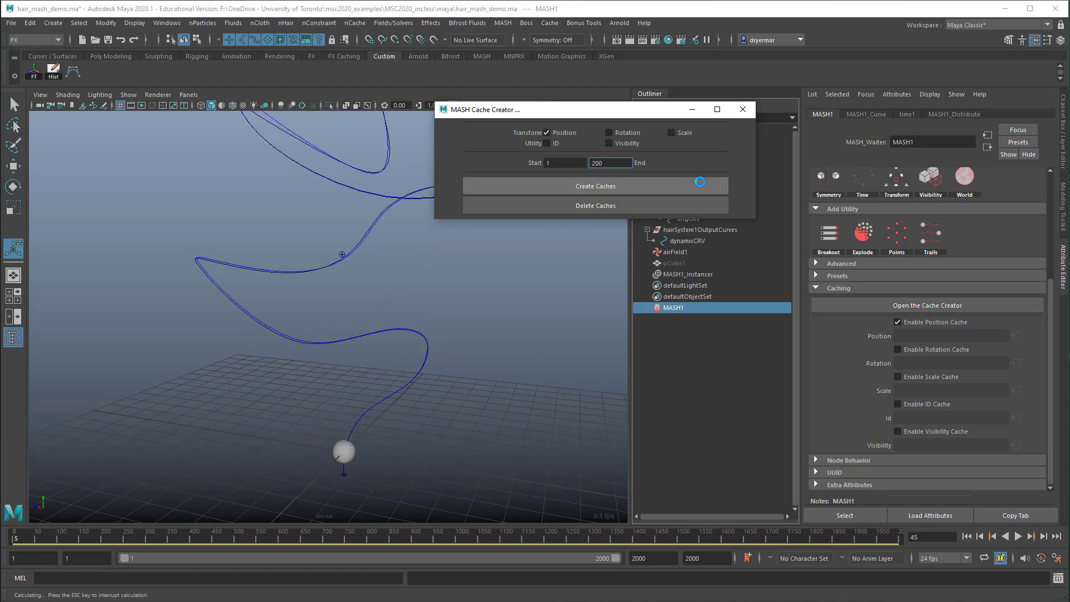
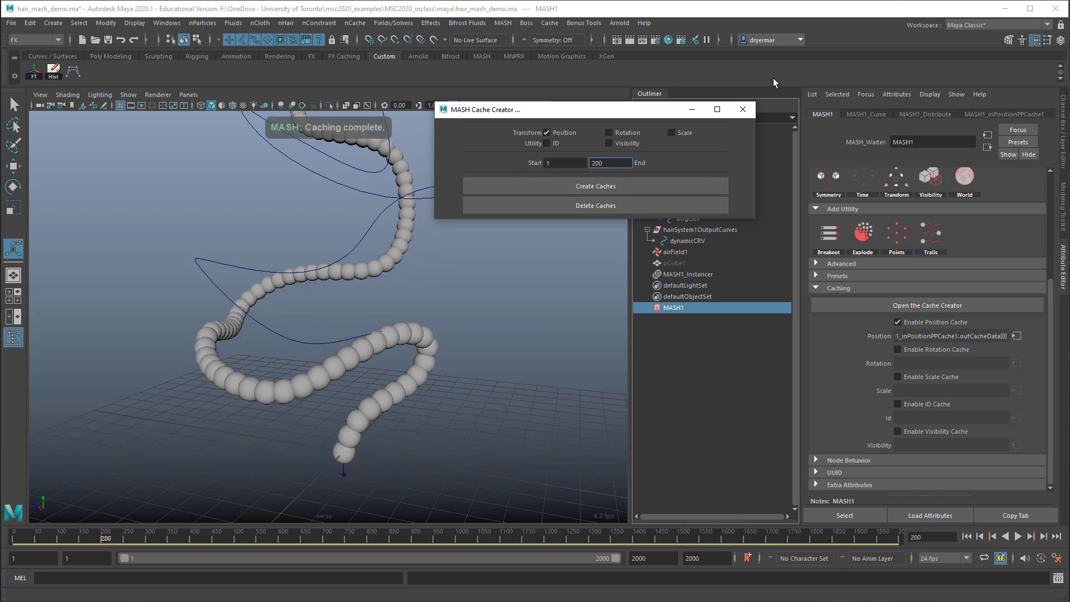
pyautogui.click(744, 110)
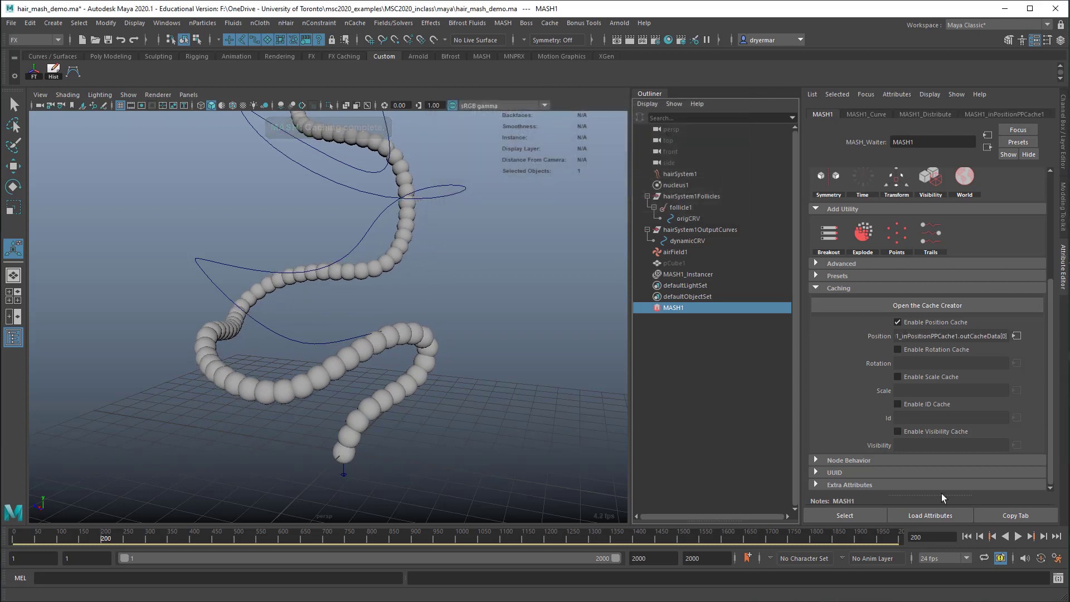
pyautogui.click(661, 561)
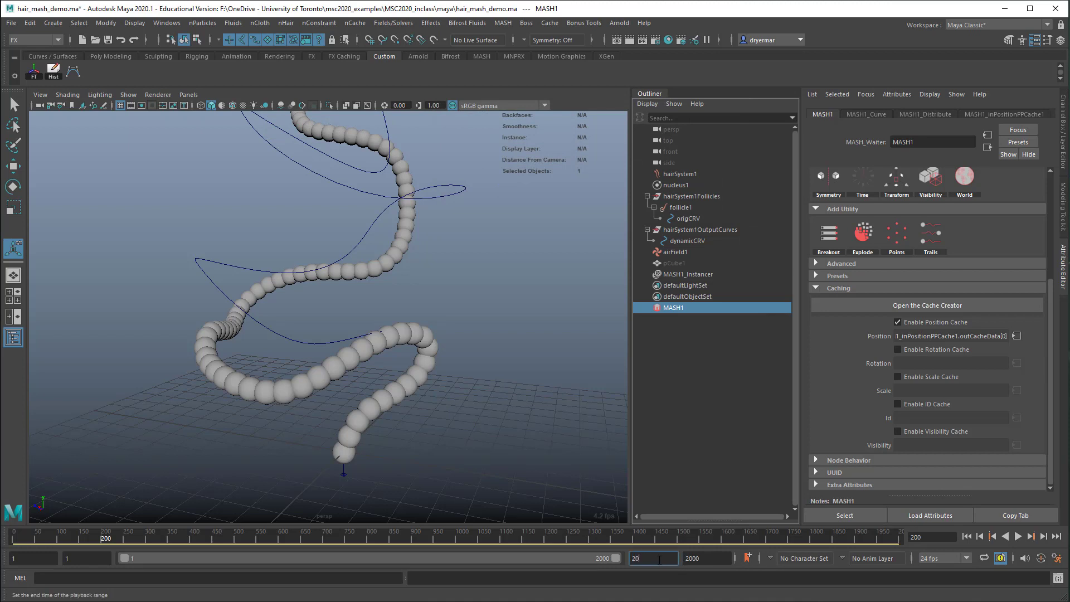
pyautogui.press('Return')
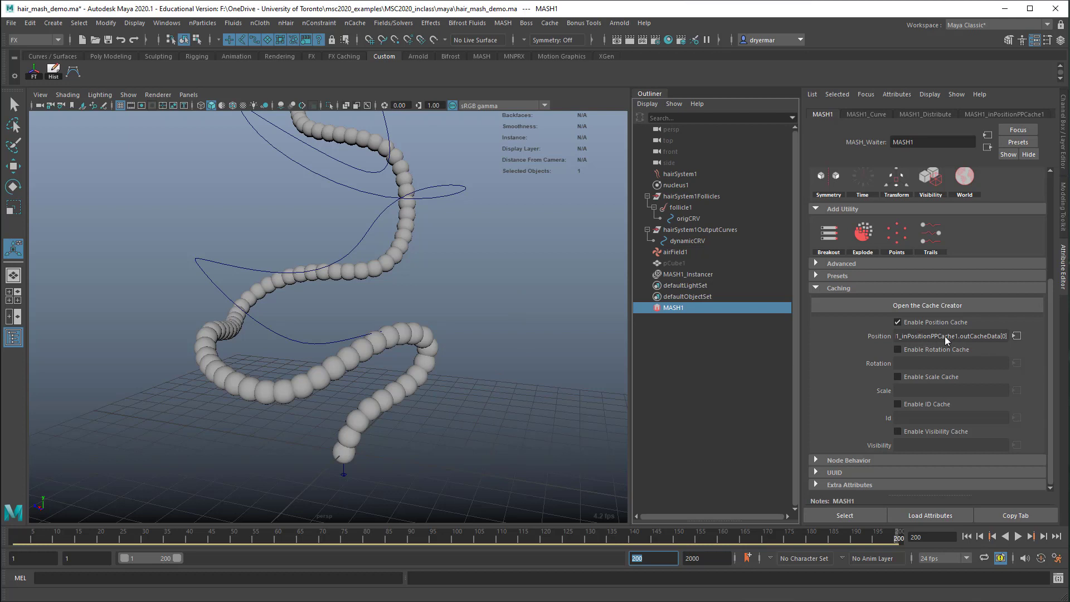
# - Review the MASH position cache file's settings and hairSystem1's shape attributes
pyautogui.click(1023, 114)
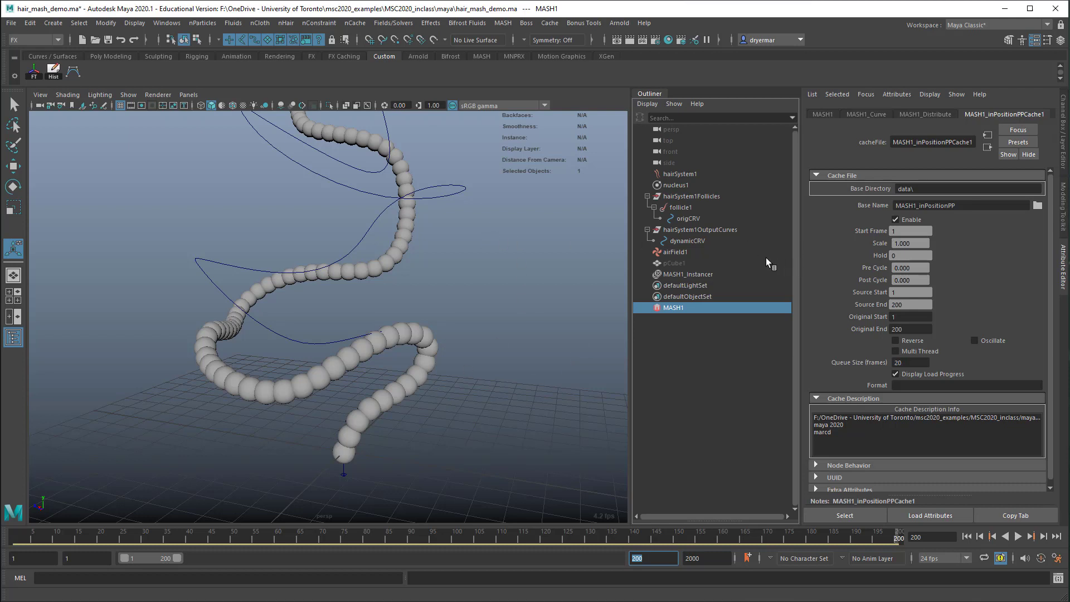
pyautogui.click(689, 175)
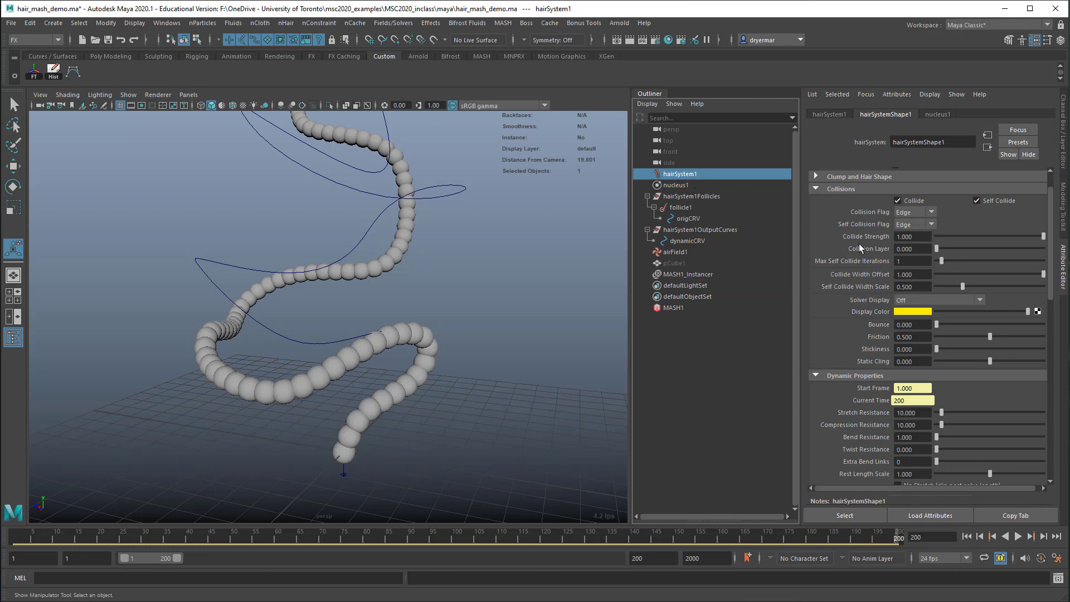
pyautogui.scroll(2, 943, 269)
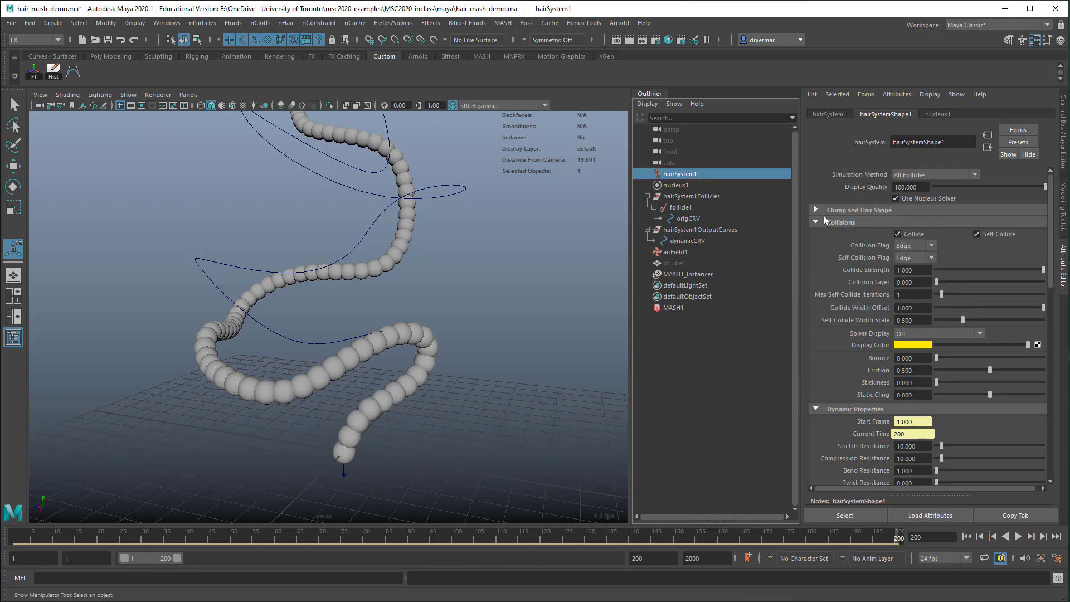
# - Select nucleus1 and turn off evaluation of nucleus nodes
pyautogui.click(676, 186)
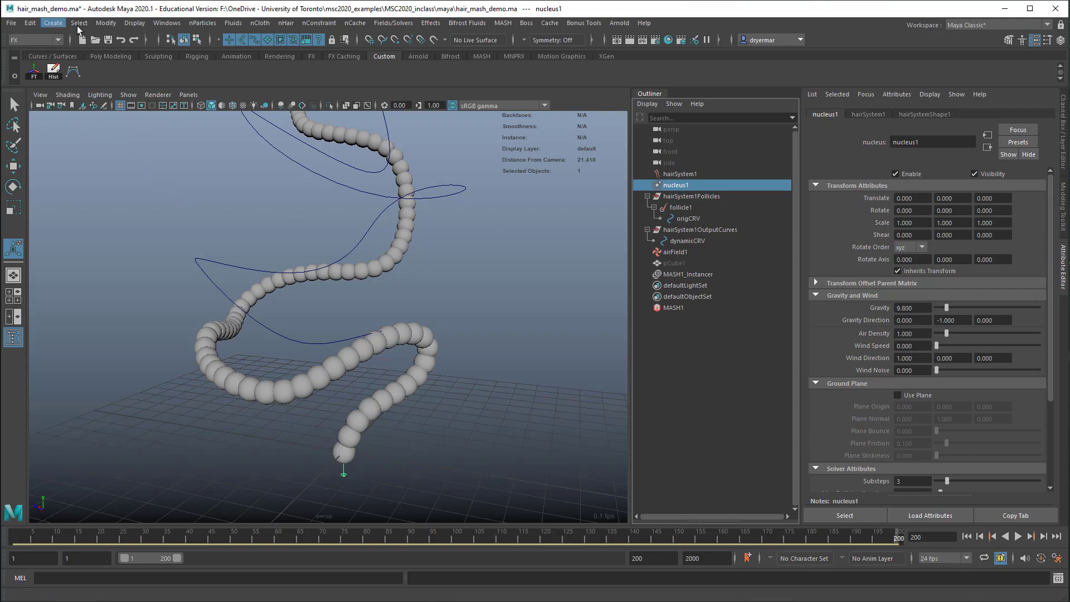
pyautogui.click(108, 25)
pyautogui.moveTo(148, 178)
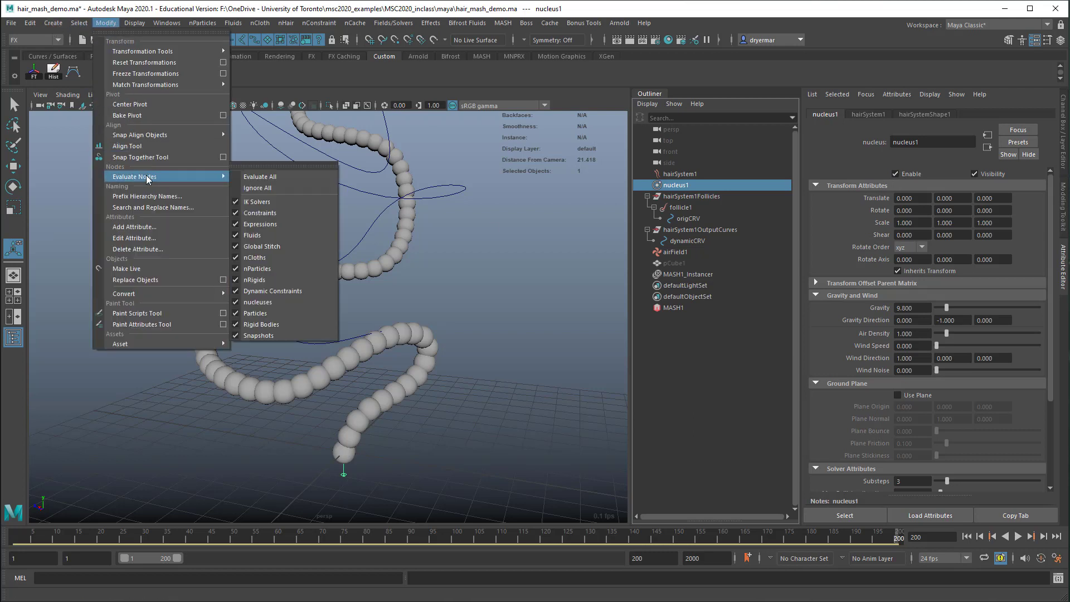
pyautogui.click(257, 303)
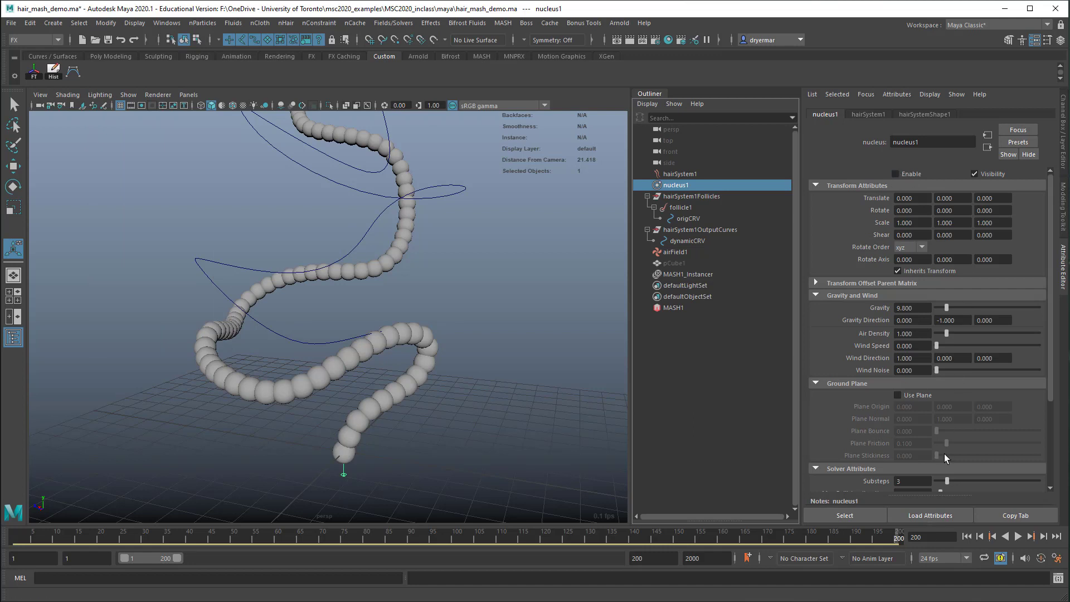
# - Select airField1, play the cached sphere chain from frame 1, stop at frame 137 and inspect it from another angle
pyautogui.click(966, 536)
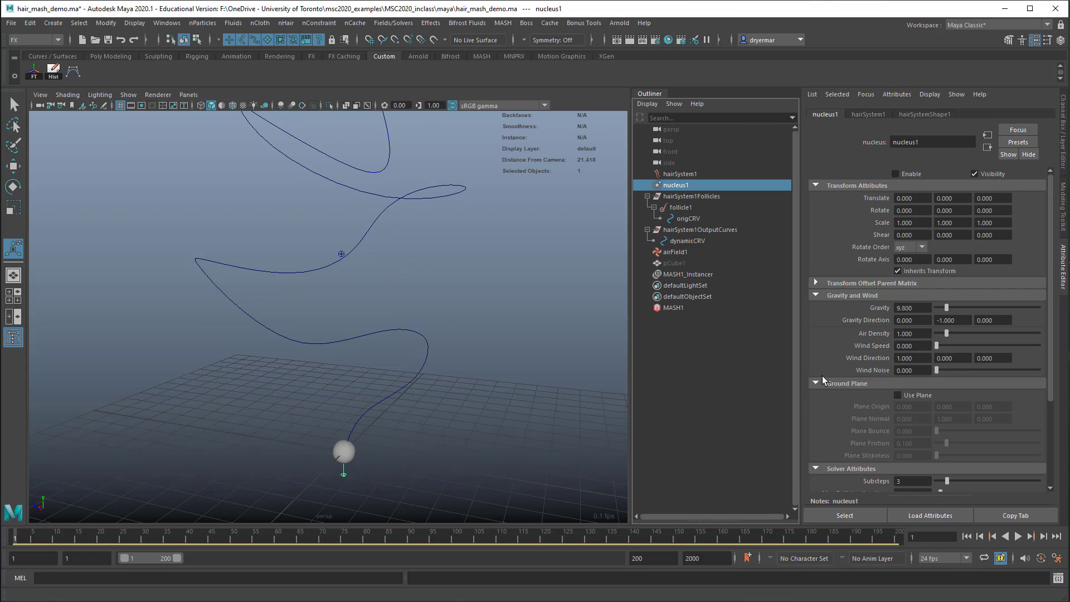
pyautogui.click(689, 254)
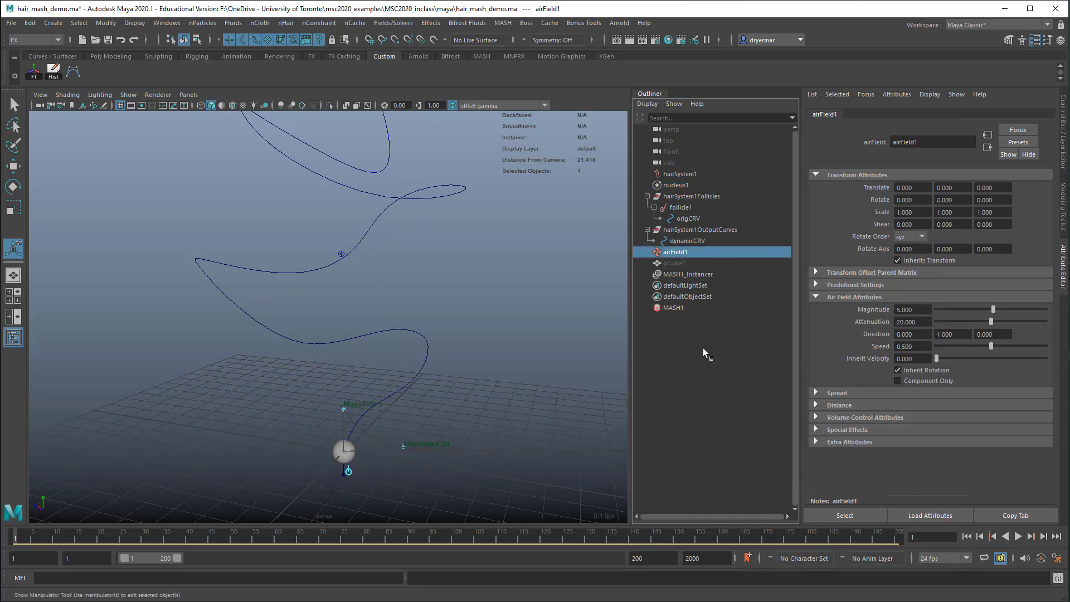
pyautogui.click(1017, 536)
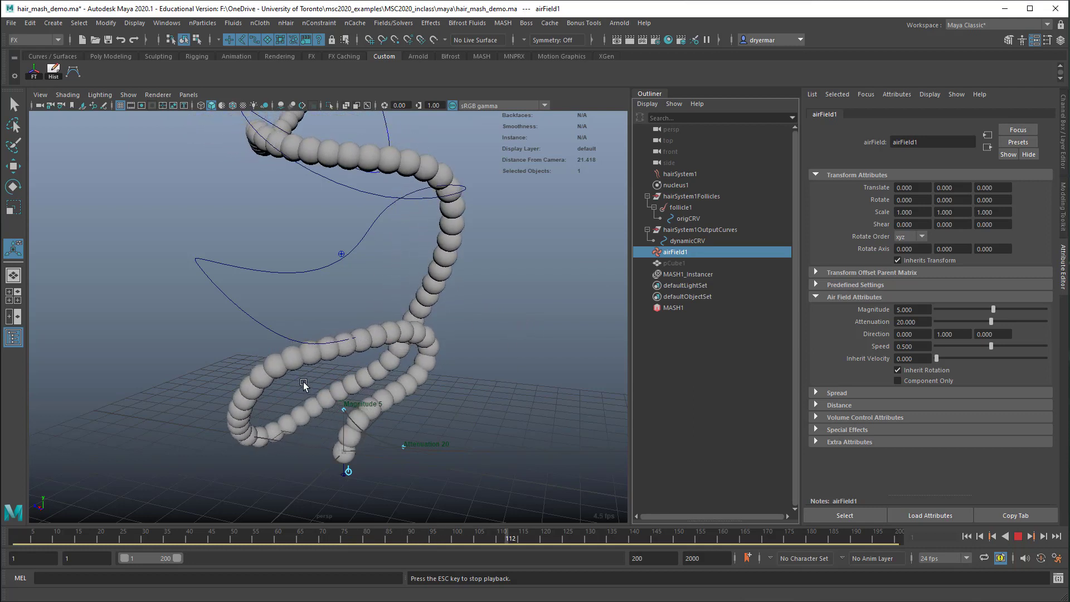
pyautogui.click(1017, 538)
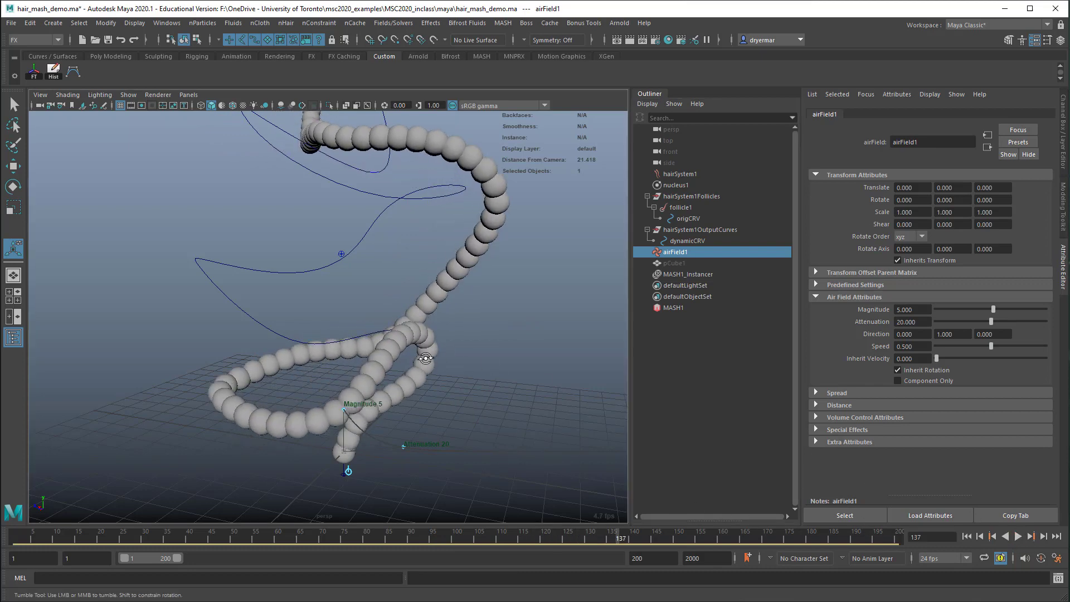
pyautogui.keyDown('alt'); pyautogui.moveTo(498, 370); pyautogui.dragTo(403, 328); pyautogui.keyUp('alt')
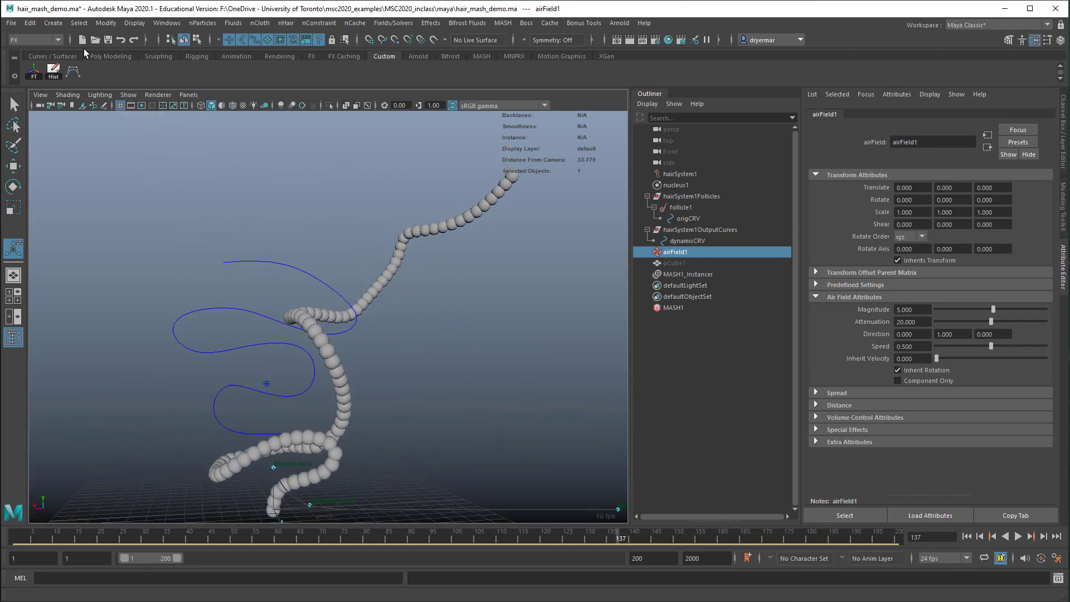
# - Turn nucleus evaluation back on, select nucleus1 and set all node types to be evaluated
pyautogui.click(109, 26)
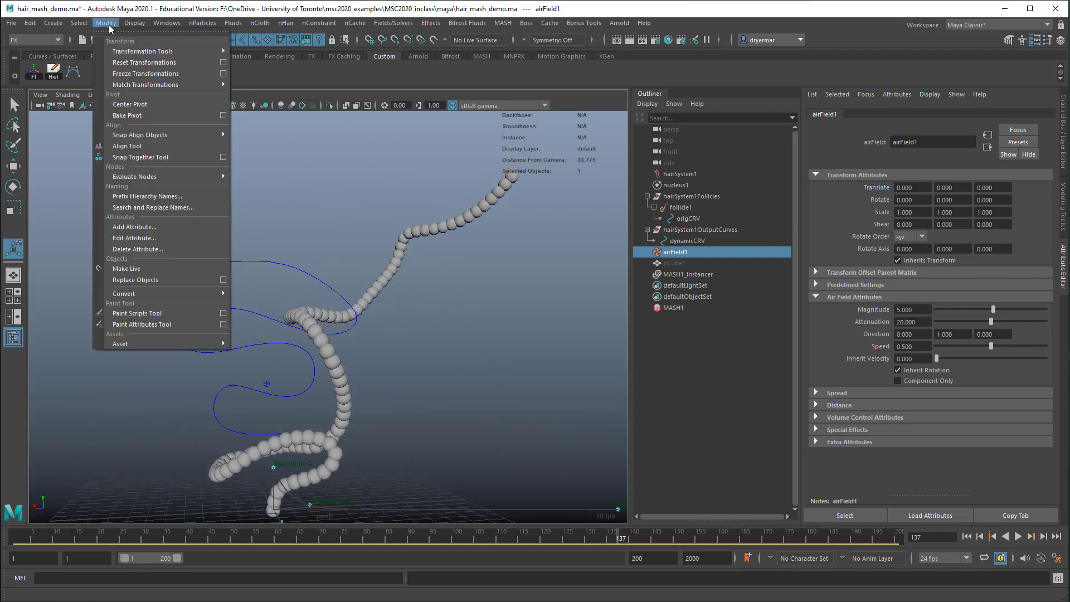
pyautogui.moveTo(184, 177)
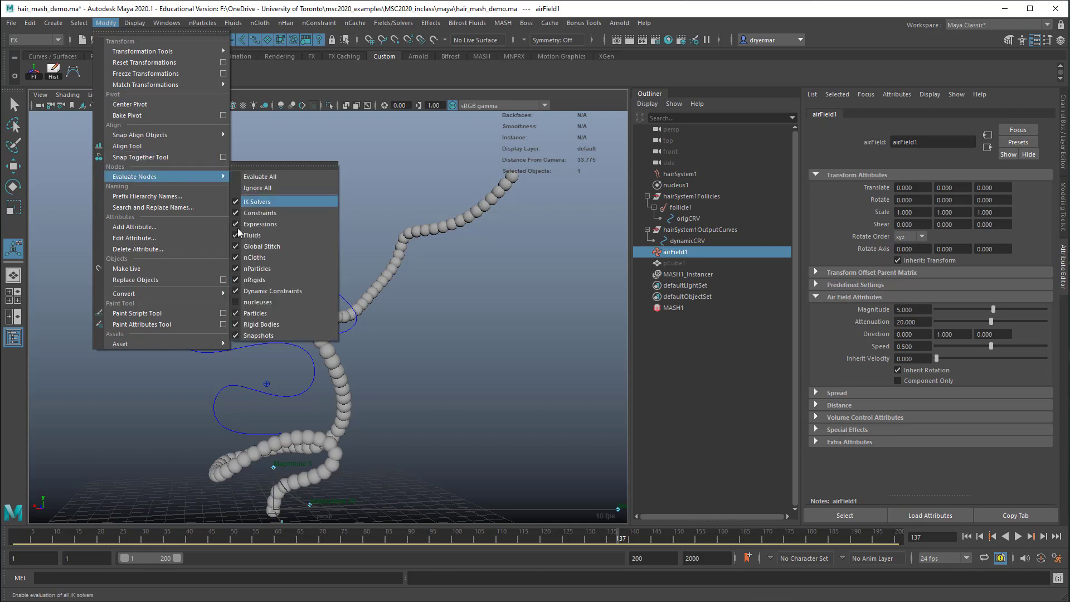
pyautogui.click(249, 303)
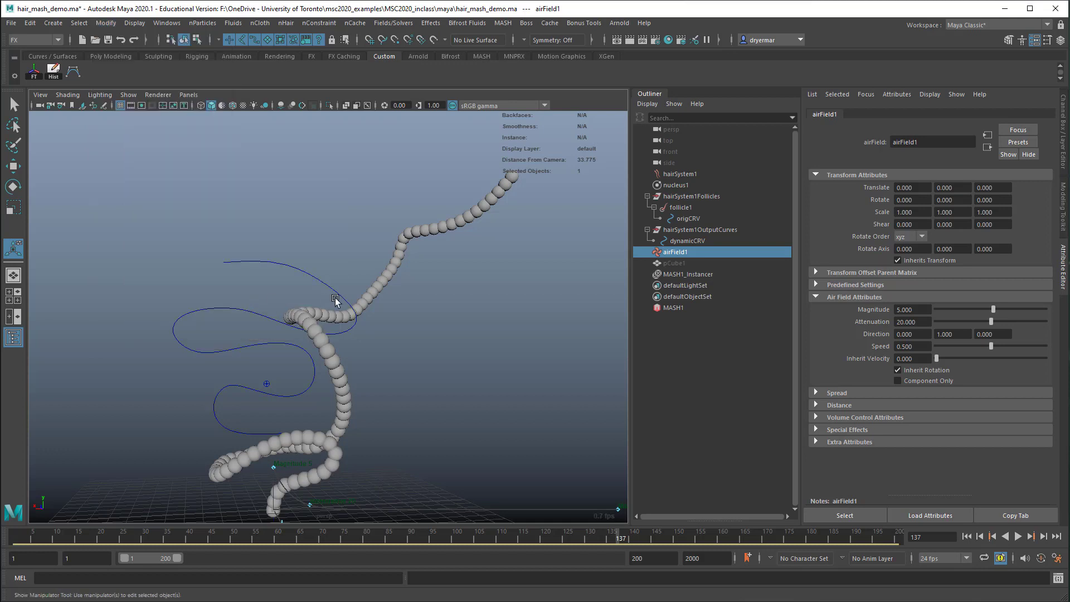
pyautogui.click(677, 185)
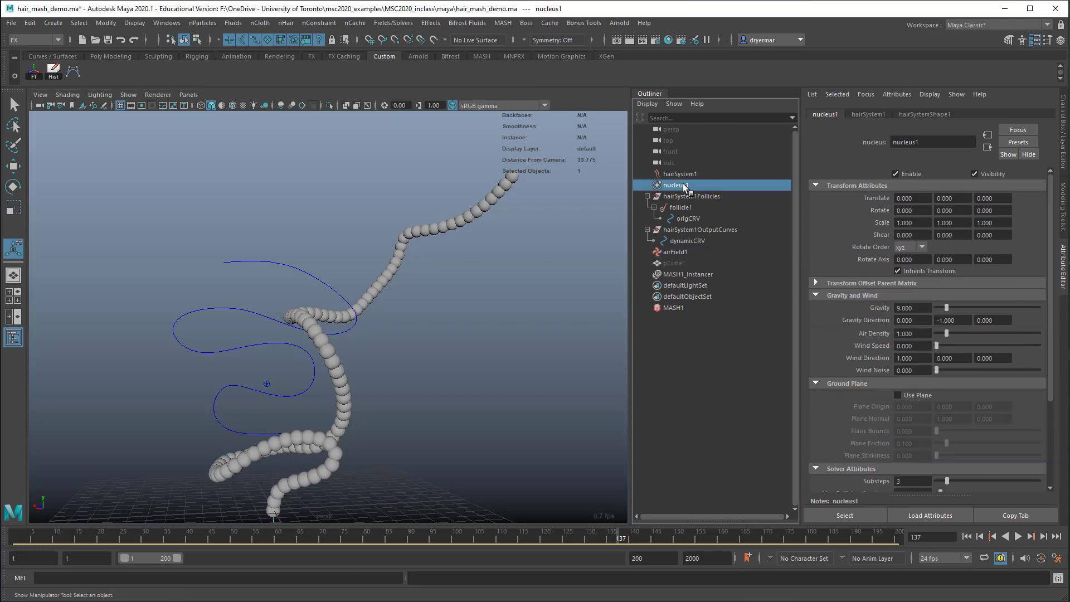
pyautogui.click(116, 22)
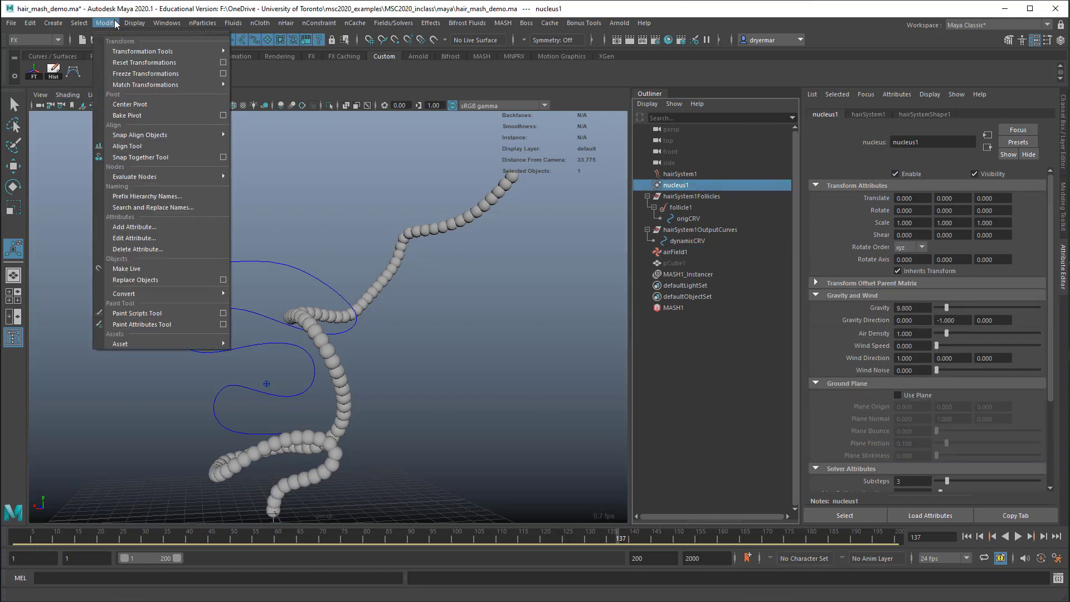
pyautogui.moveTo(146, 179)
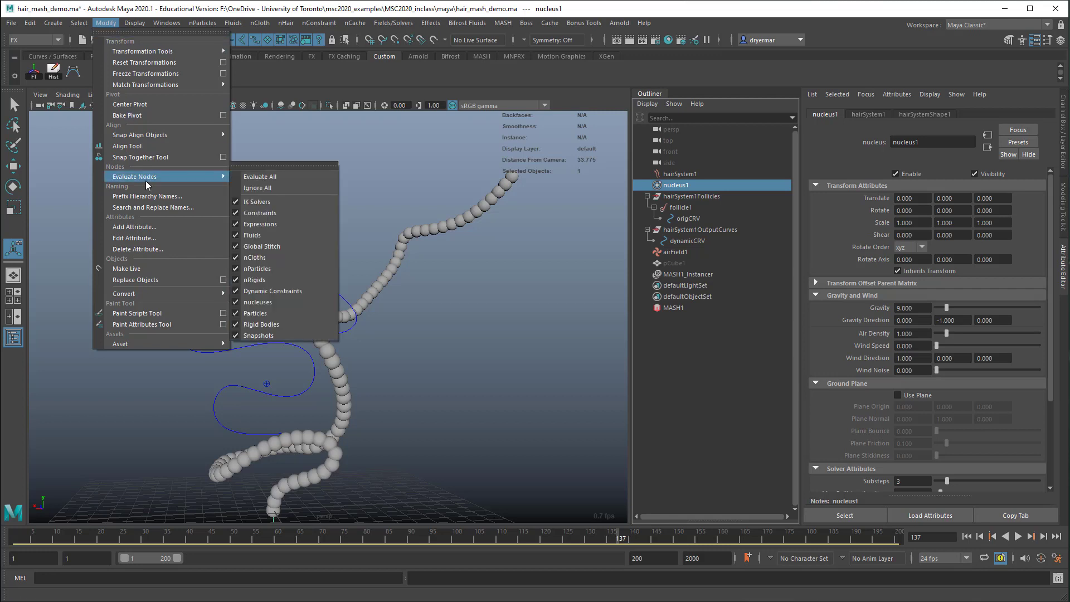
pyautogui.click(258, 177)
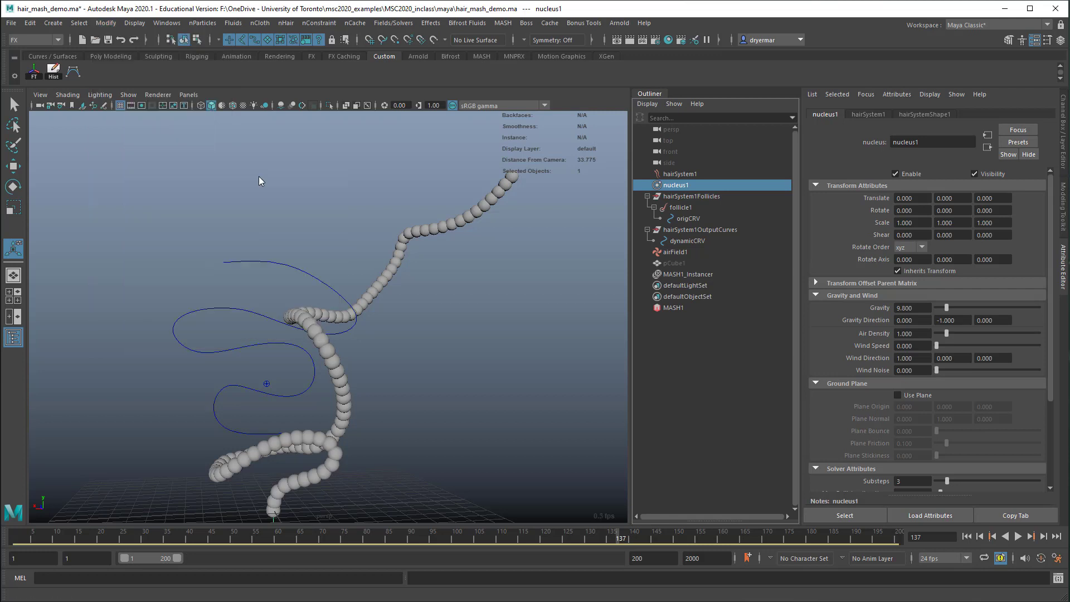
# - Play the animation from frame 1, stop at frame 23 and examine how the dynamic curve moves with the sphere chain
pyautogui.click(967, 538)
pyautogui.click(1018, 536)
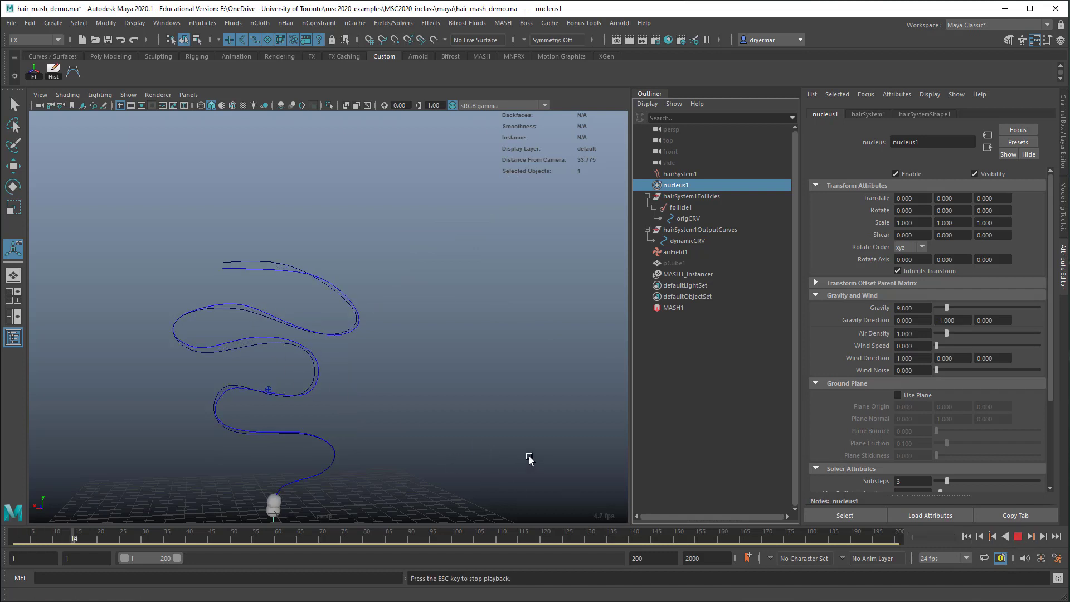
pyautogui.click(1017, 536)
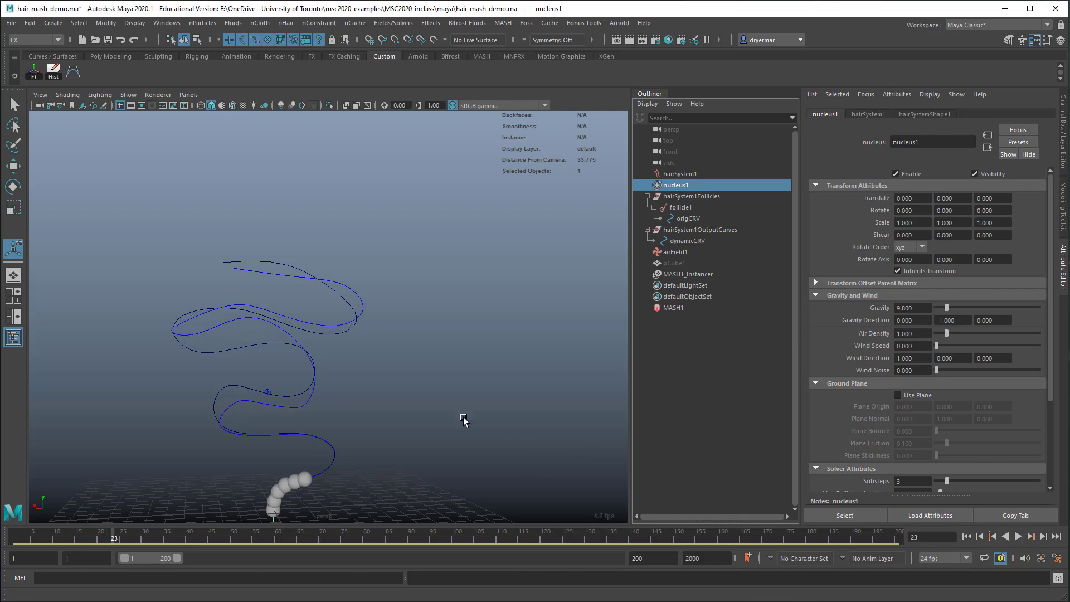
pyautogui.keyDown('alt'); pyautogui.moveTo(420, 411); pyautogui.dragTo(421, 366, button='middle'); pyautogui.keyUp('alt')
pyautogui.keyDown('alt'); pyautogui.moveTo(421, 366); pyautogui.dragTo(438, 333); pyautogui.keyUp('alt')
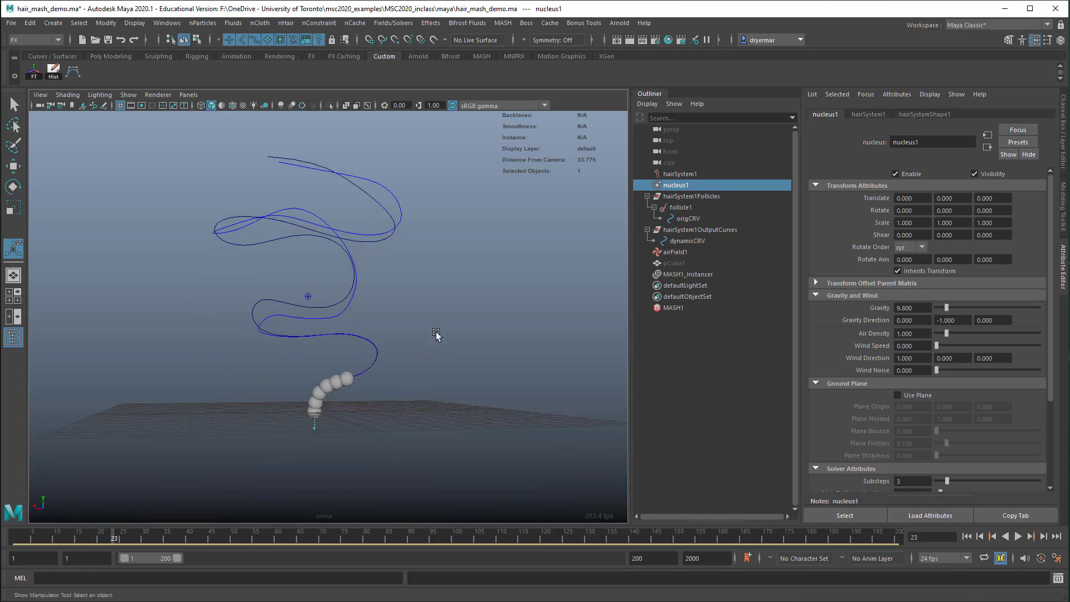